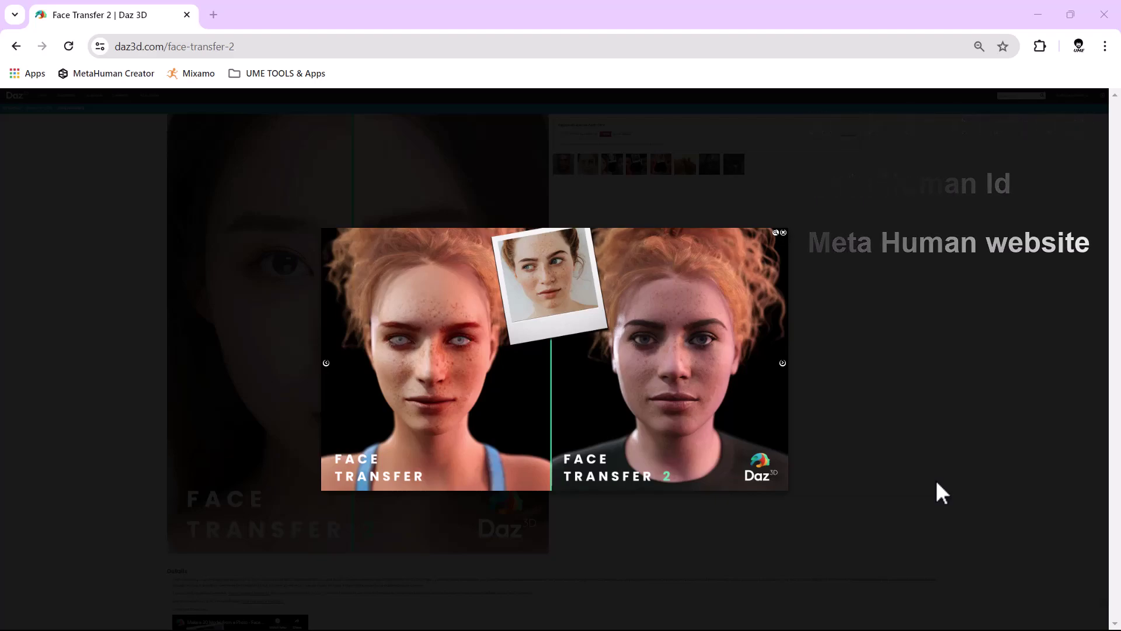
pyautogui.click(998, 505)
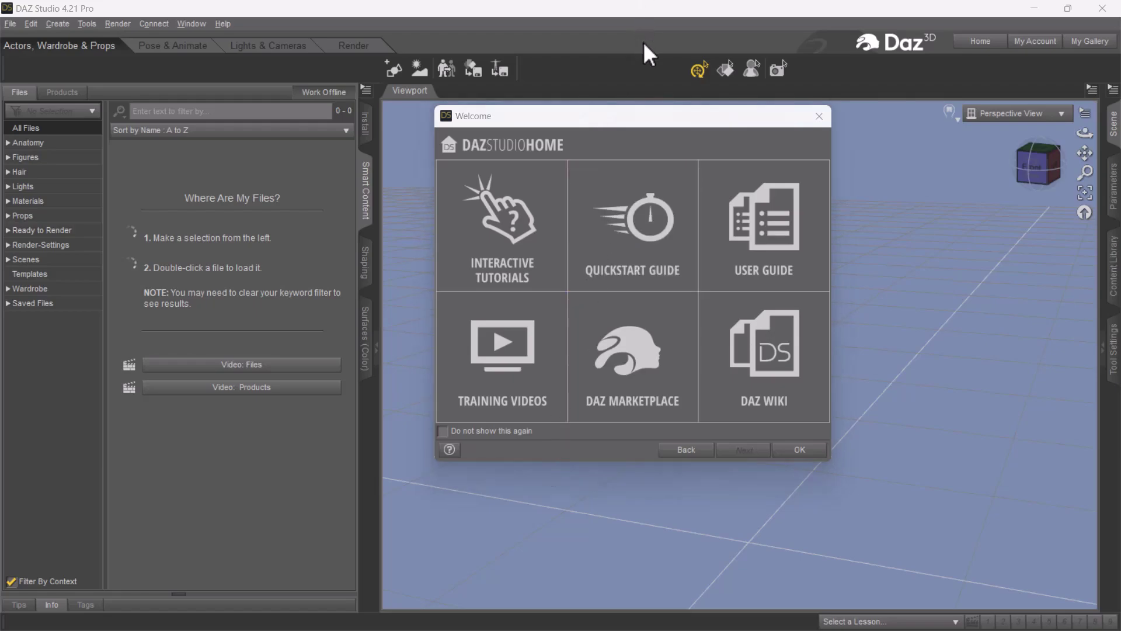
# - Dismiss the welcome dialog and change the workspace layout to City Limits
pyautogui.click(799, 450)
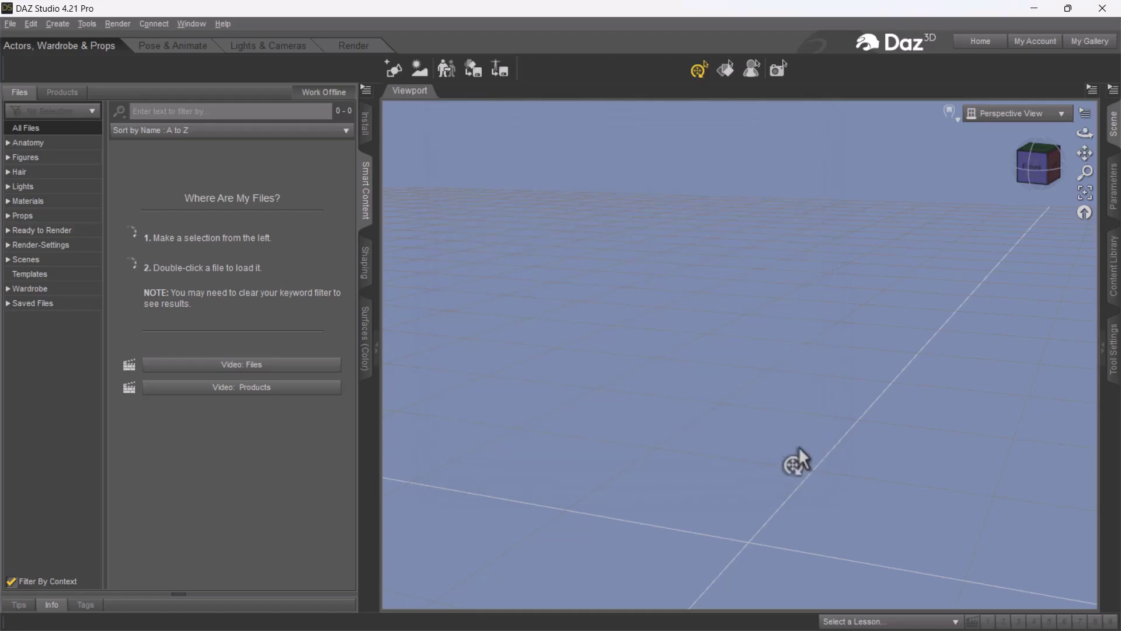
pyautogui.click(190, 23)
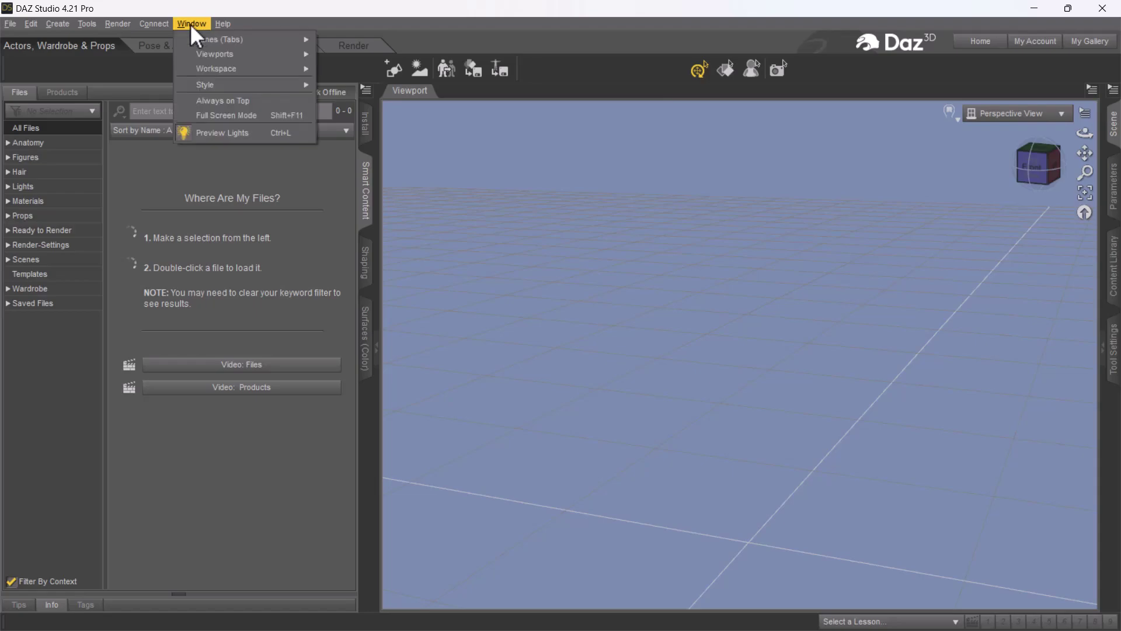
pyautogui.moveTo(222, 36)
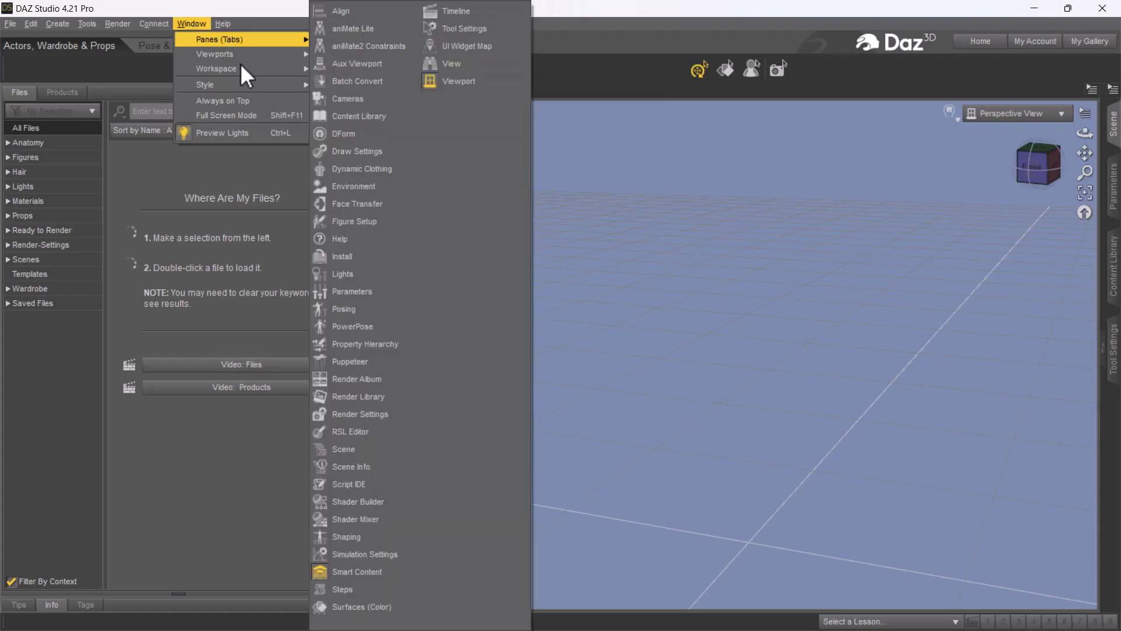
pyautogui.moveTo(245, 71)
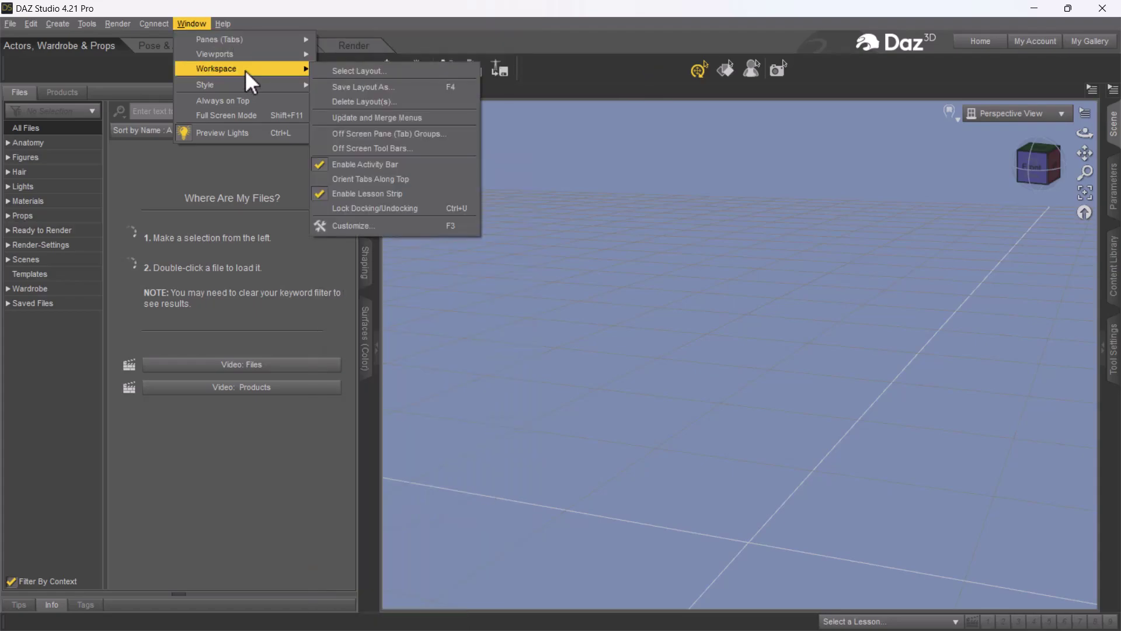
pyautogui.click(355, 73)
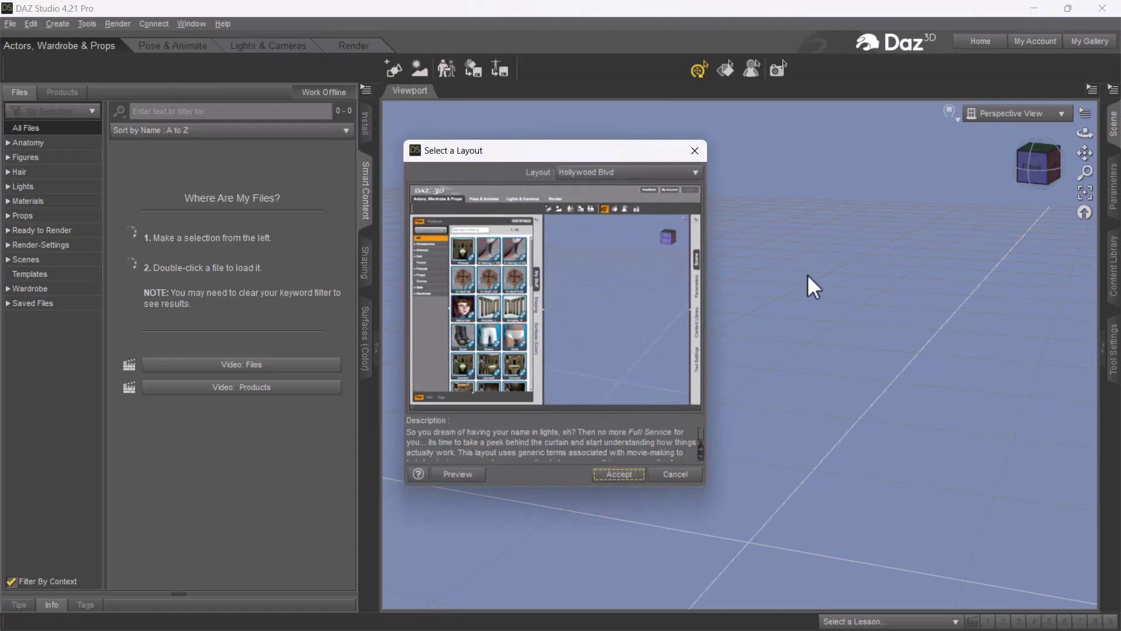
pyautogui.click(680, 170)
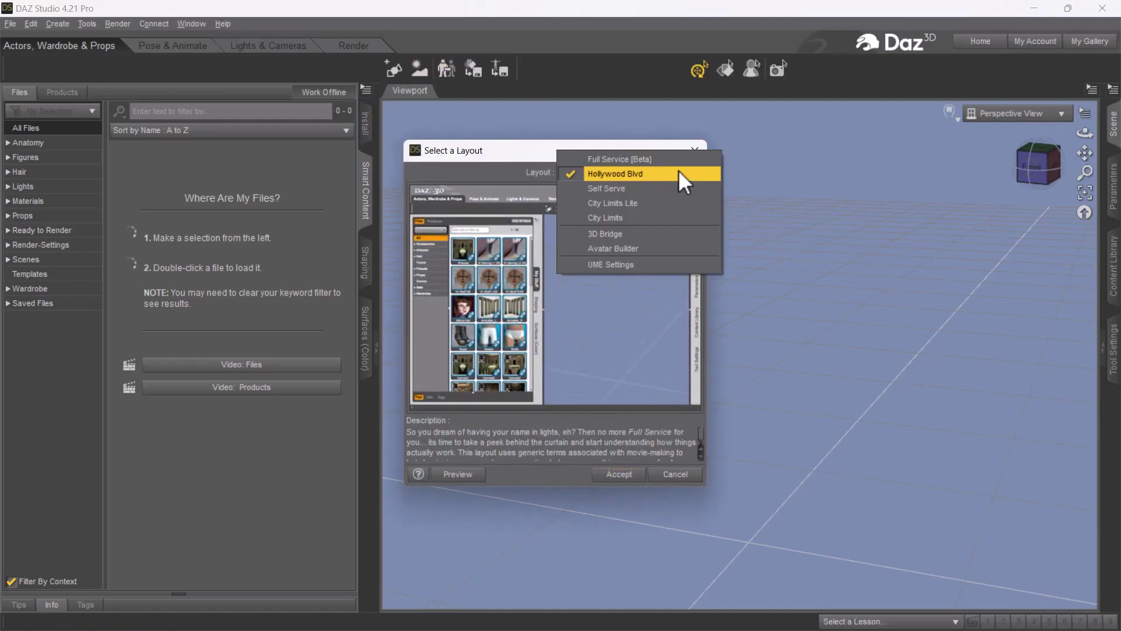
pyautogui.click(670, 215)
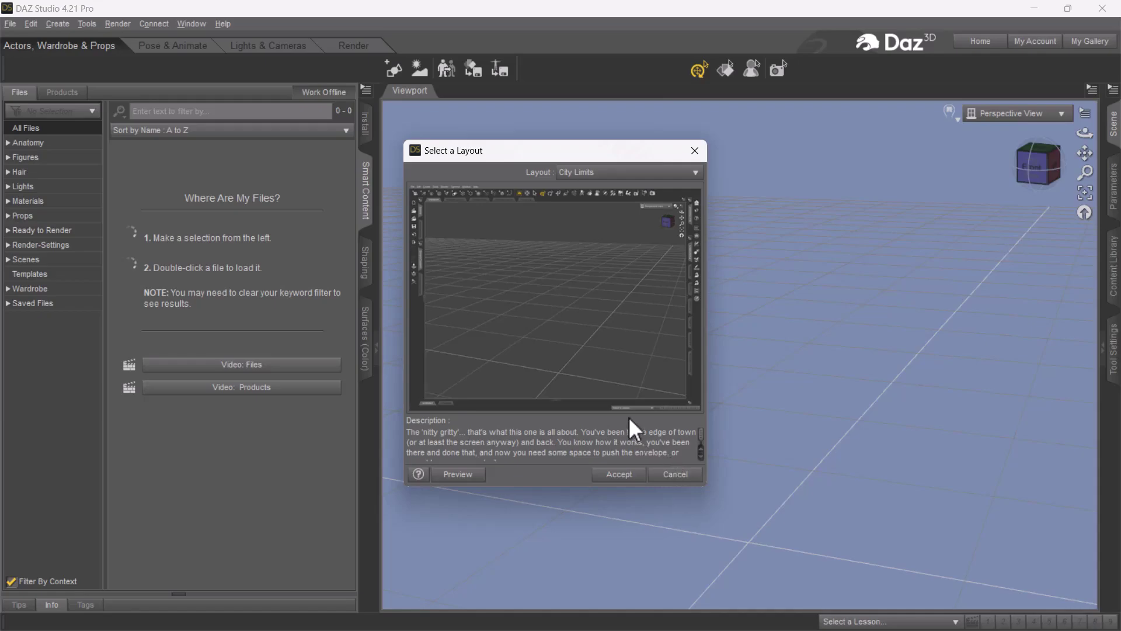
pyautogui.click(626, 478)
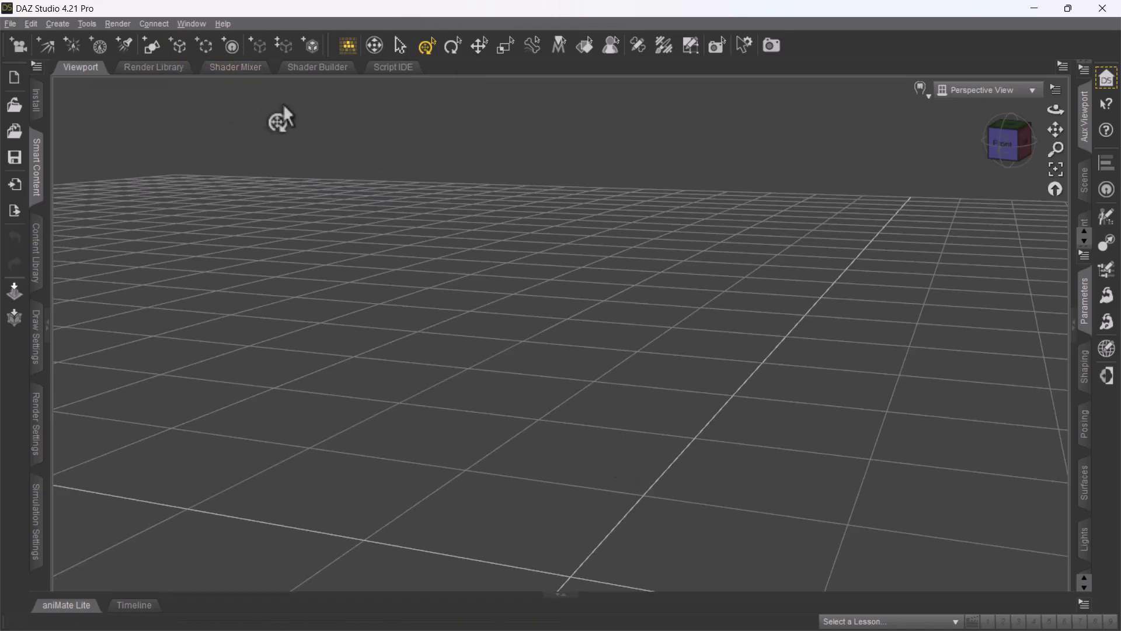
# - Show the Face Transfer pane, dock it in the pane group with Smart Content, and expand it
pyautogui.click(195, 23)
pyautogui.moveTo(215, 44)
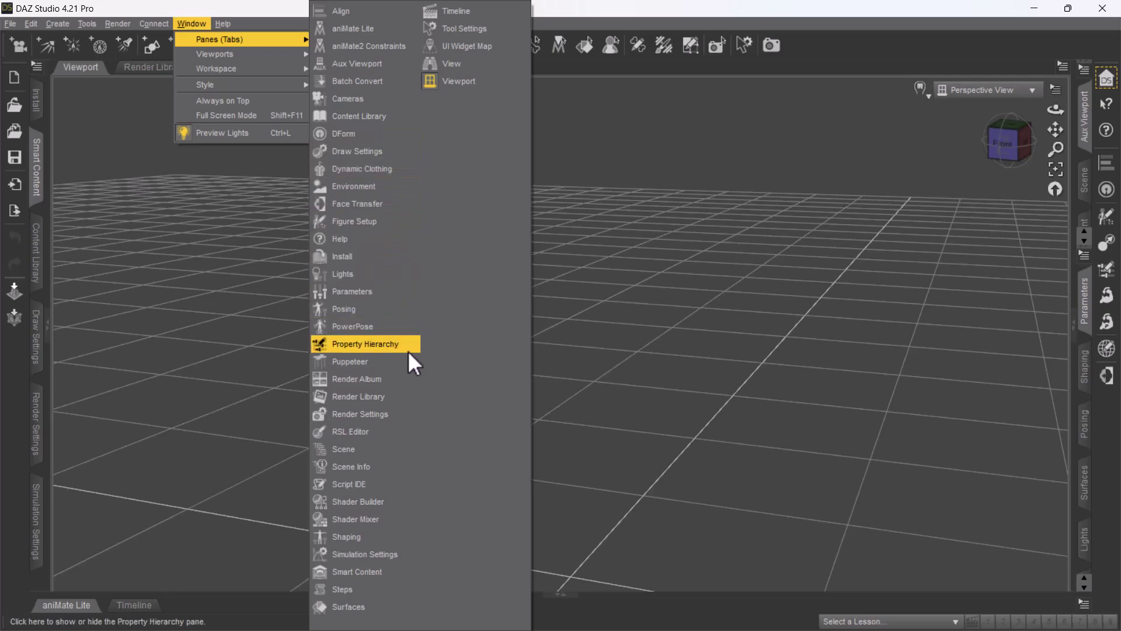
pyautogui.click(385, 205)
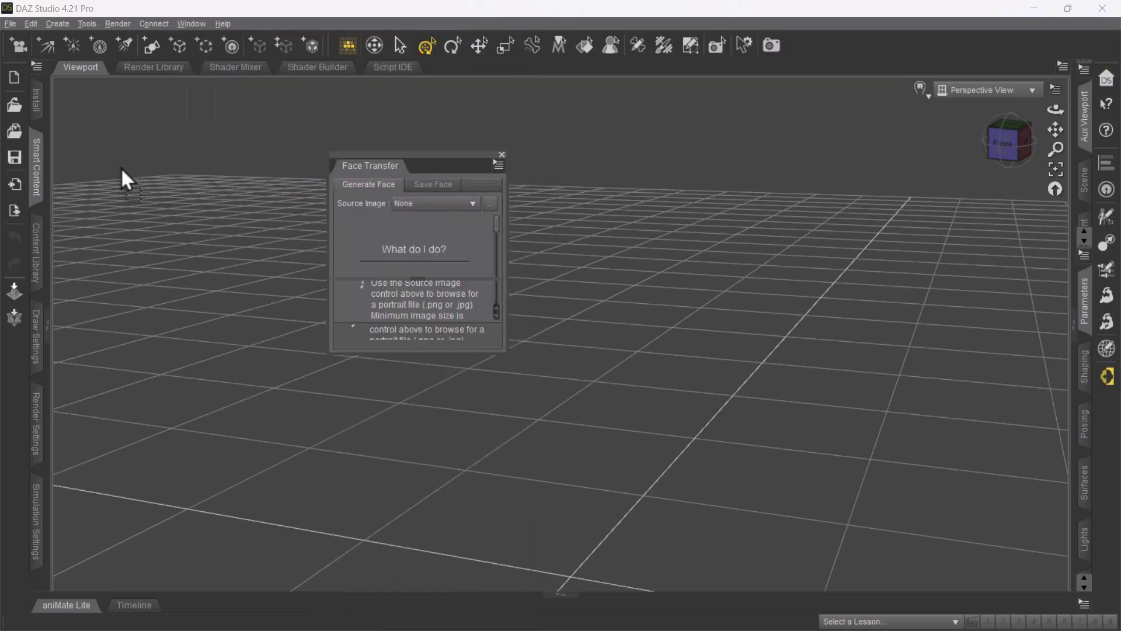
pyautogui.moveTo(41, 121); pyautogui.dragTo(41, 122)
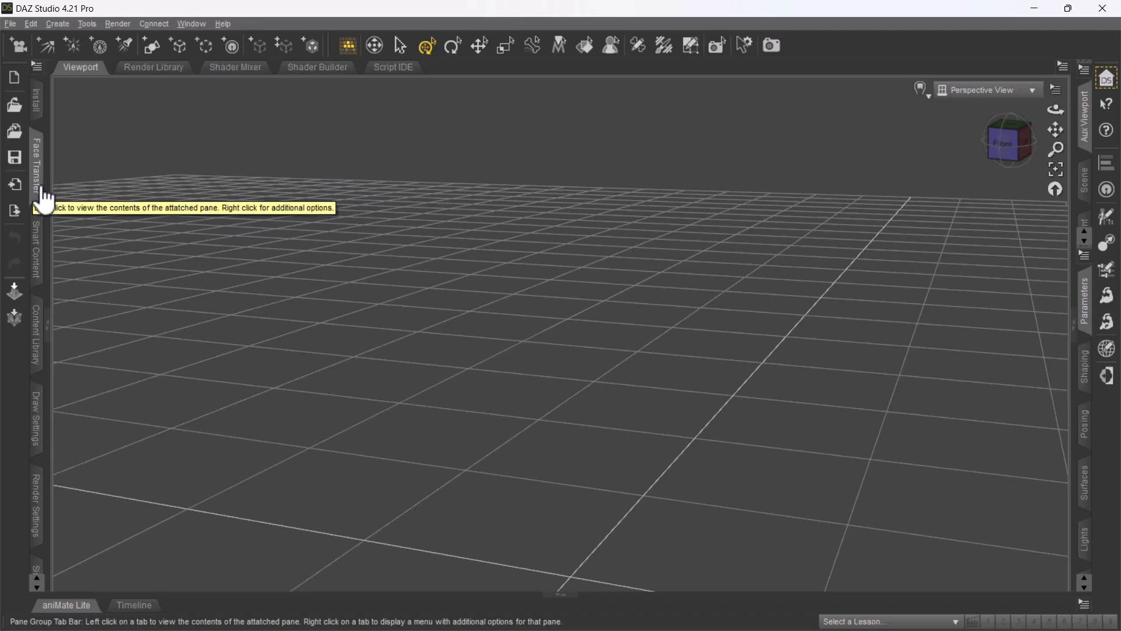
pyautogui.click(36, 169)
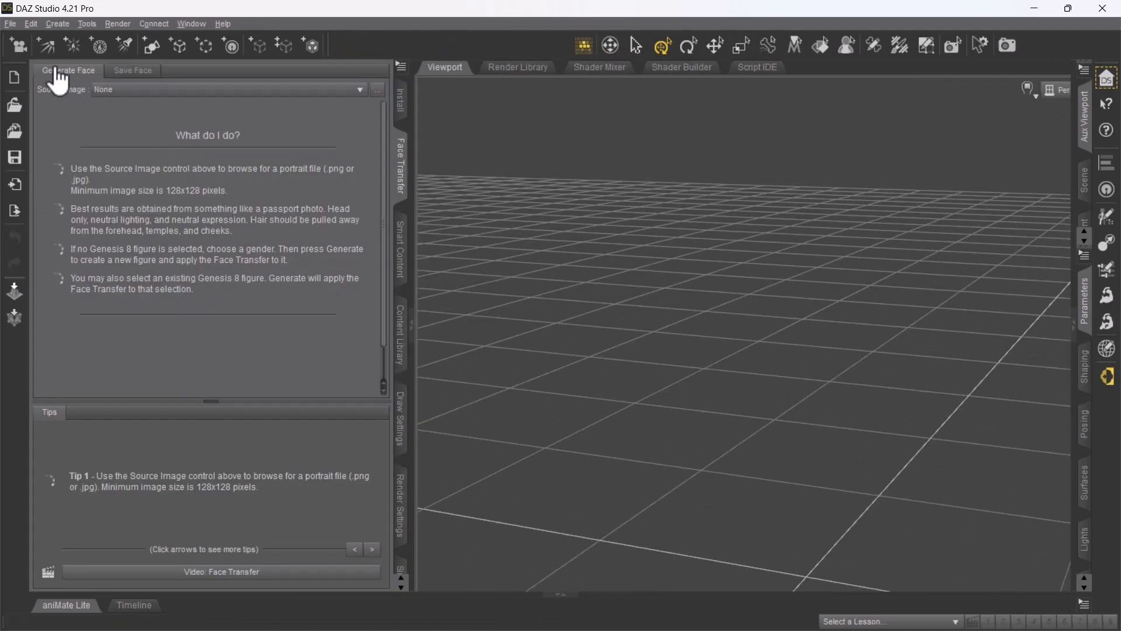
# - Load Headshot2 from the Desktop as the Face Transfer source image and generate a female figure from it
pyautogui.click(148, 99)
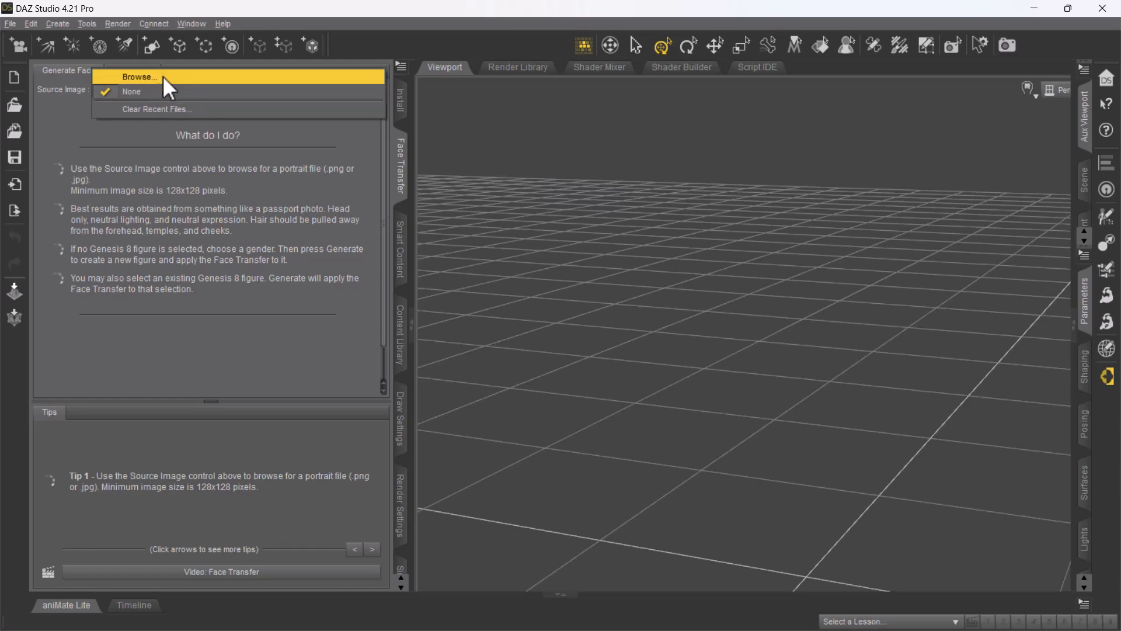
pyautogui.click(162, 76)
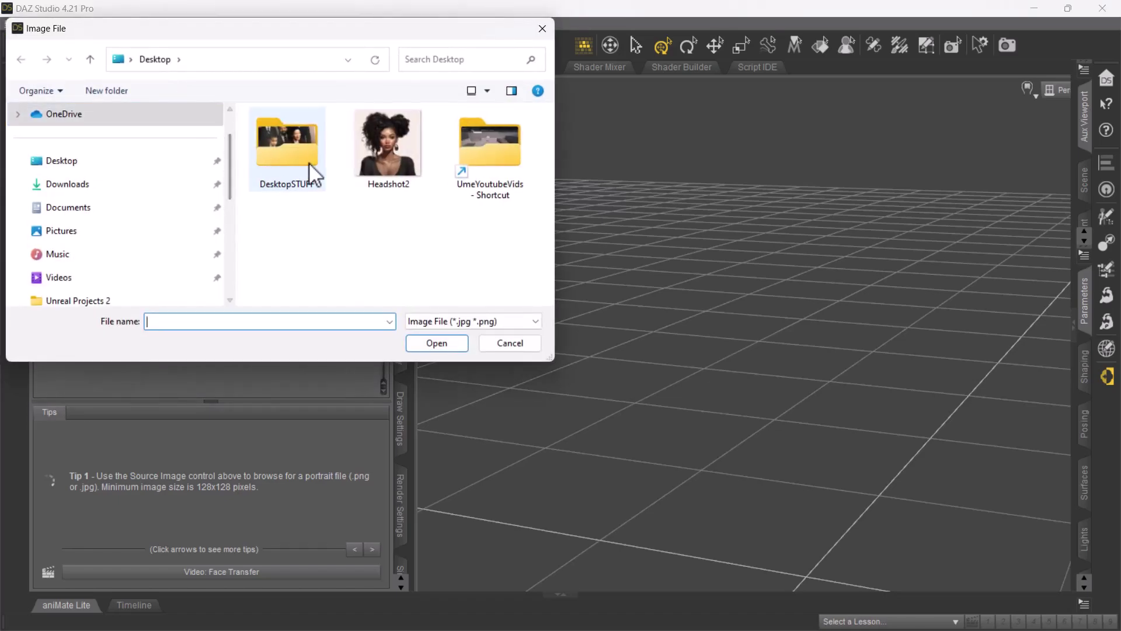
pyautogui.click(408, 164)
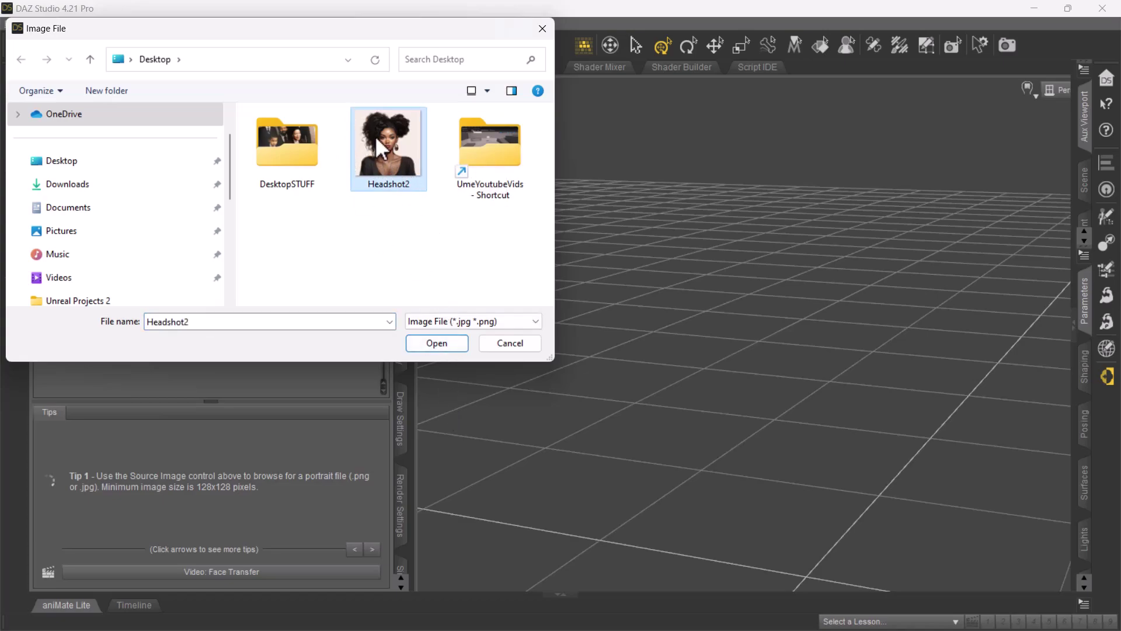
pyautogui.click(437, 342)
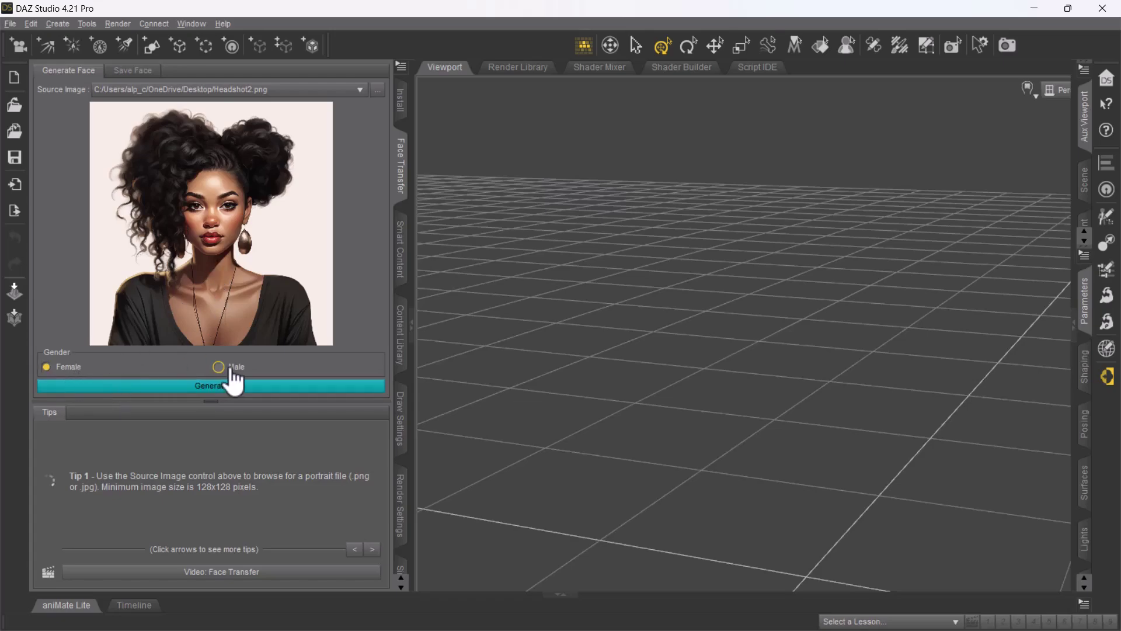
pyautogui.click(185, 388)
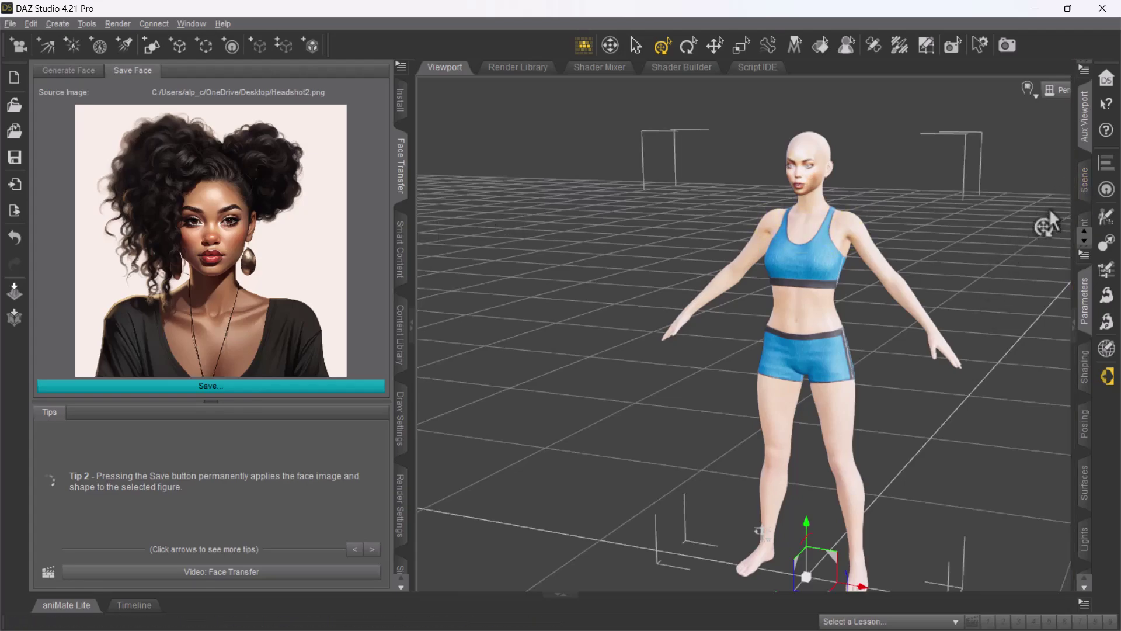
# - Delete the eyelashes, Basic Wear Shorts and Basic Wear Sports Bra from the Genesis 8 Female in the scene, and collapse the scene list
pyautogui.click(1087, 188)
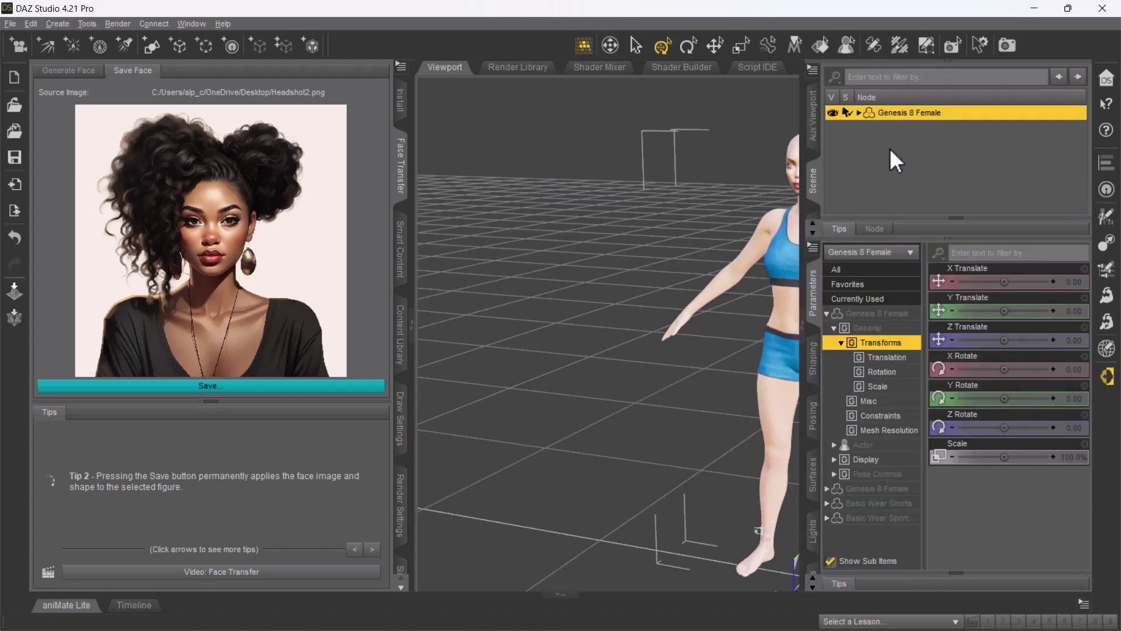
pyautogui.click(860, 113)
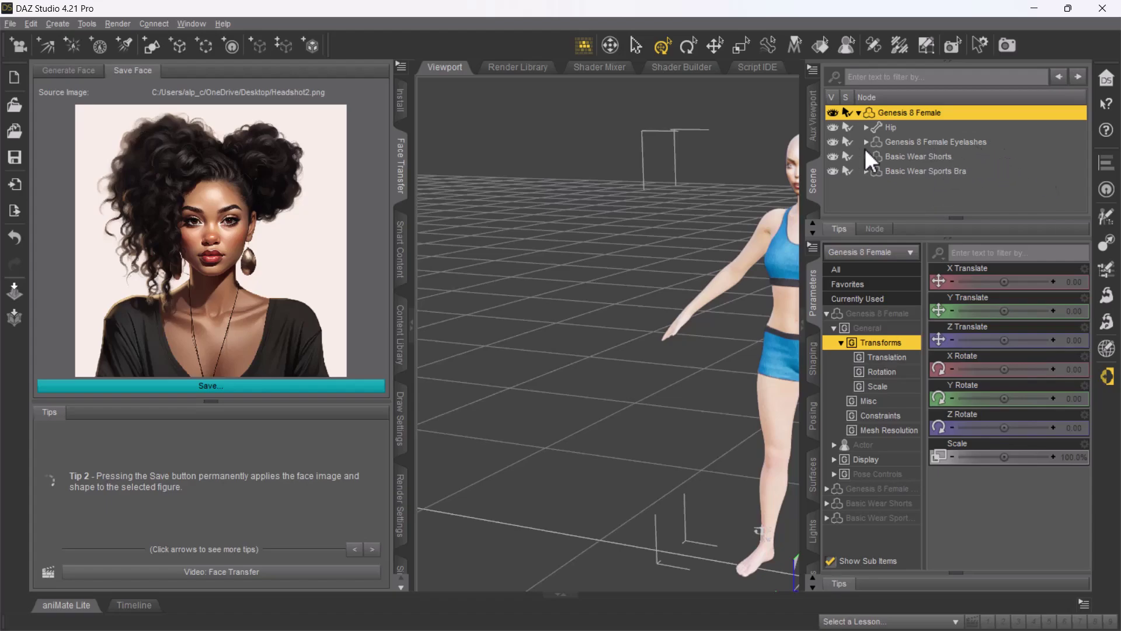
pyautogui.rightClick(941, 144)
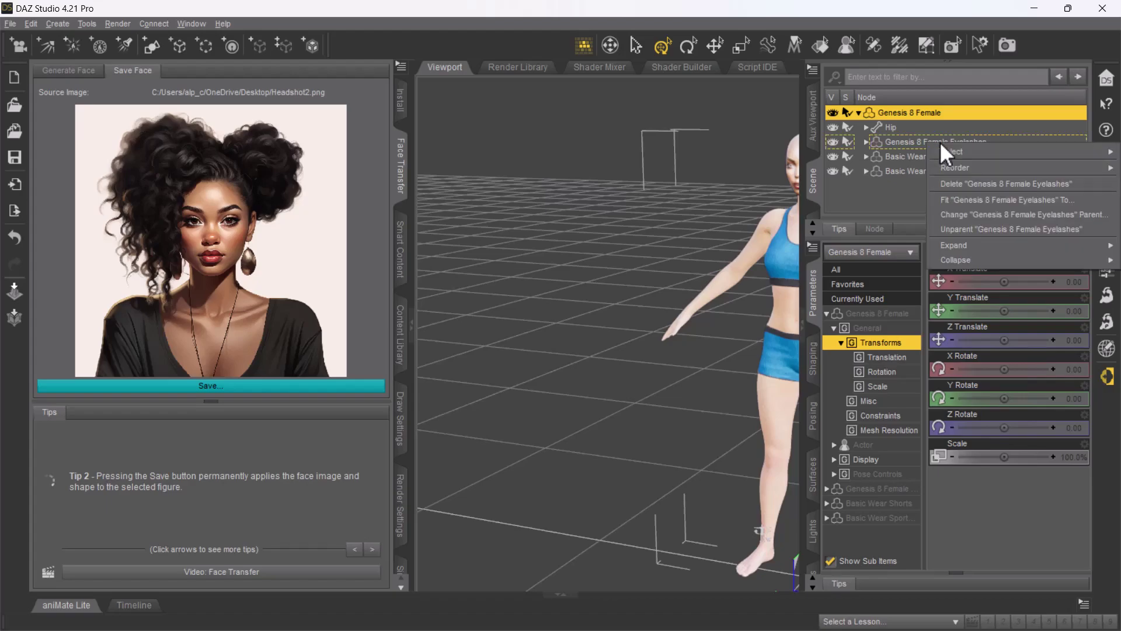
pyautogui.click(969, 182)
pyautogui.rightClick(944, 142)
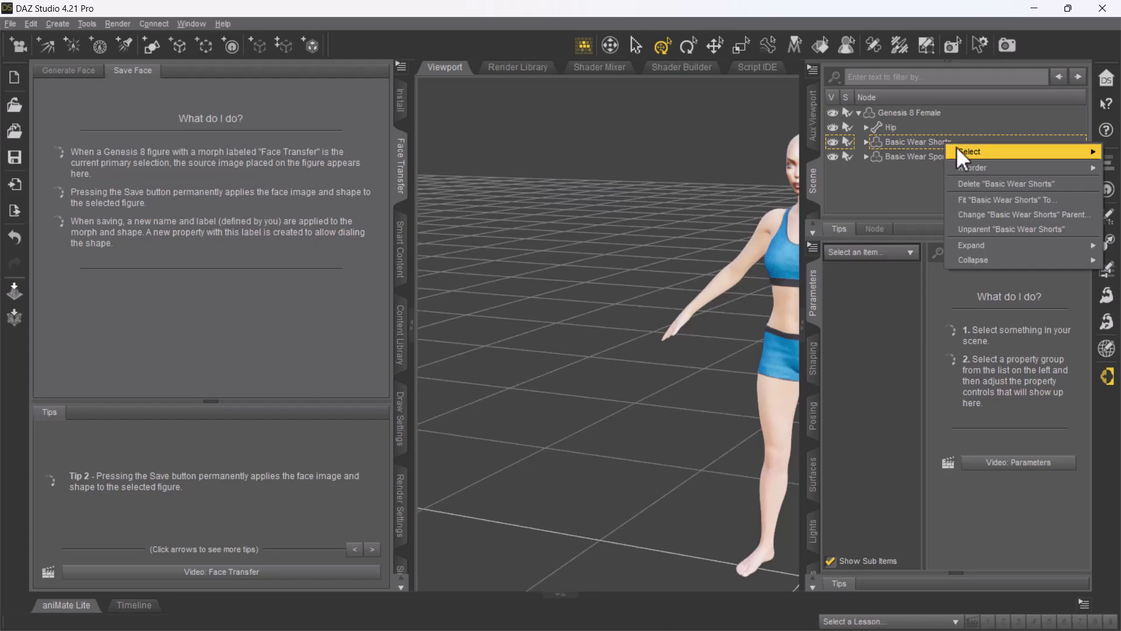
pyautogui.click(1007, 184)
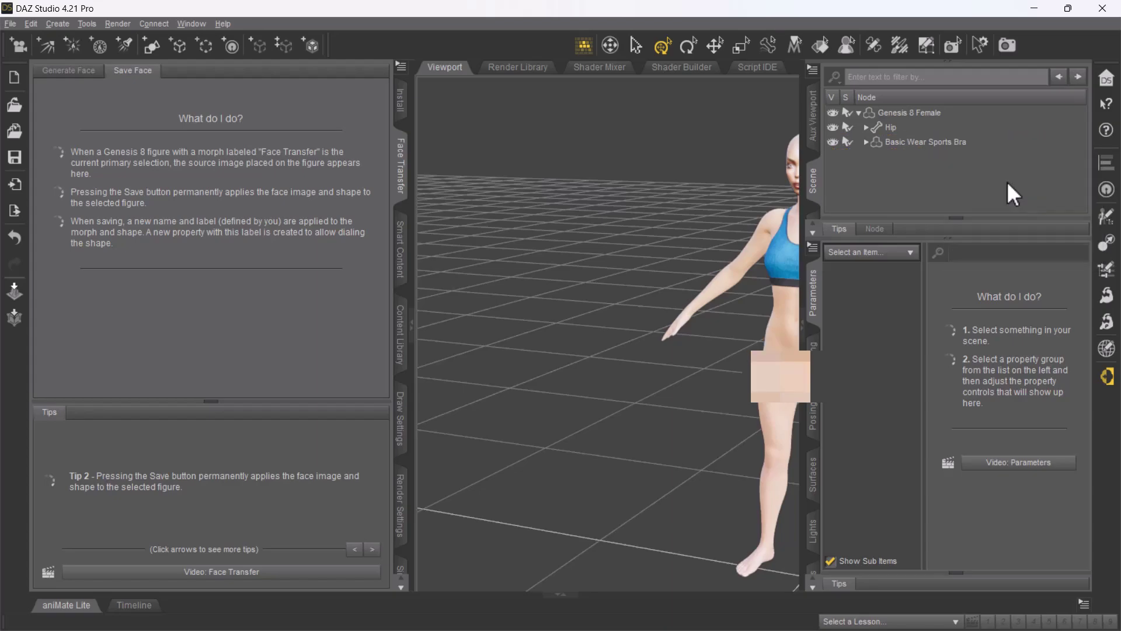
pyautogui.rightClick(914, 142)
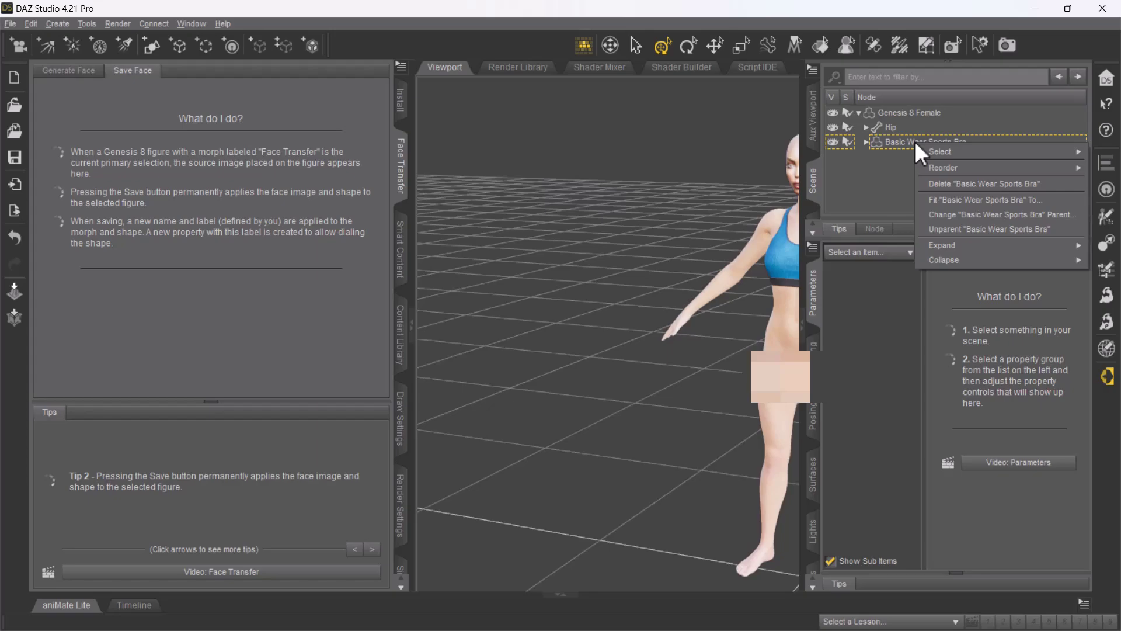
pyautogui.click(972, 183)
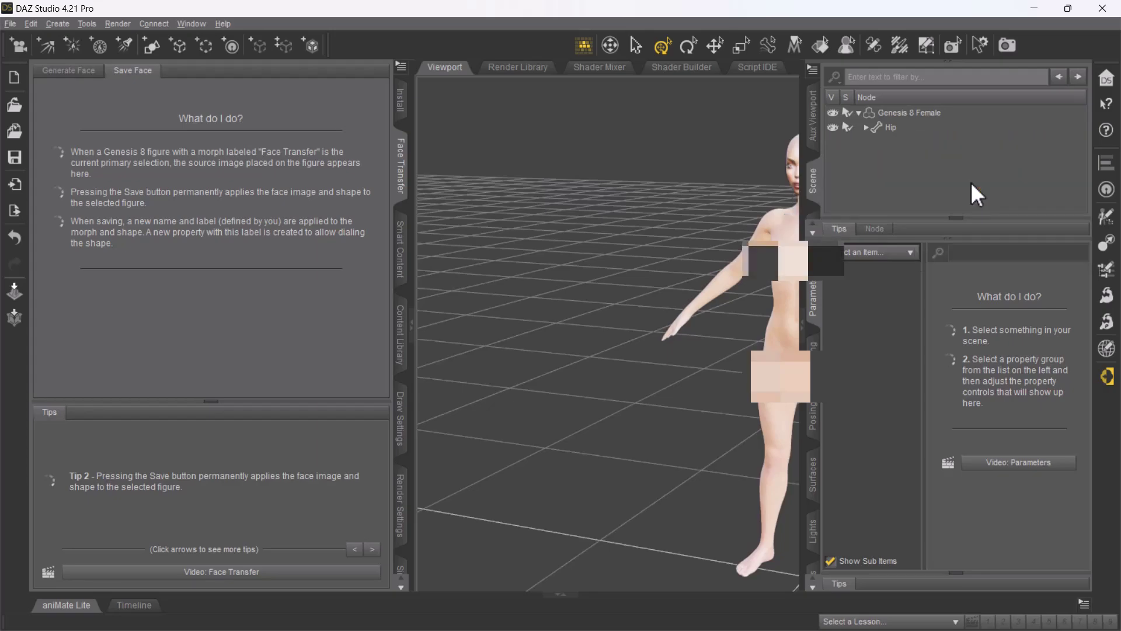
pyautogui.click(816, 193)
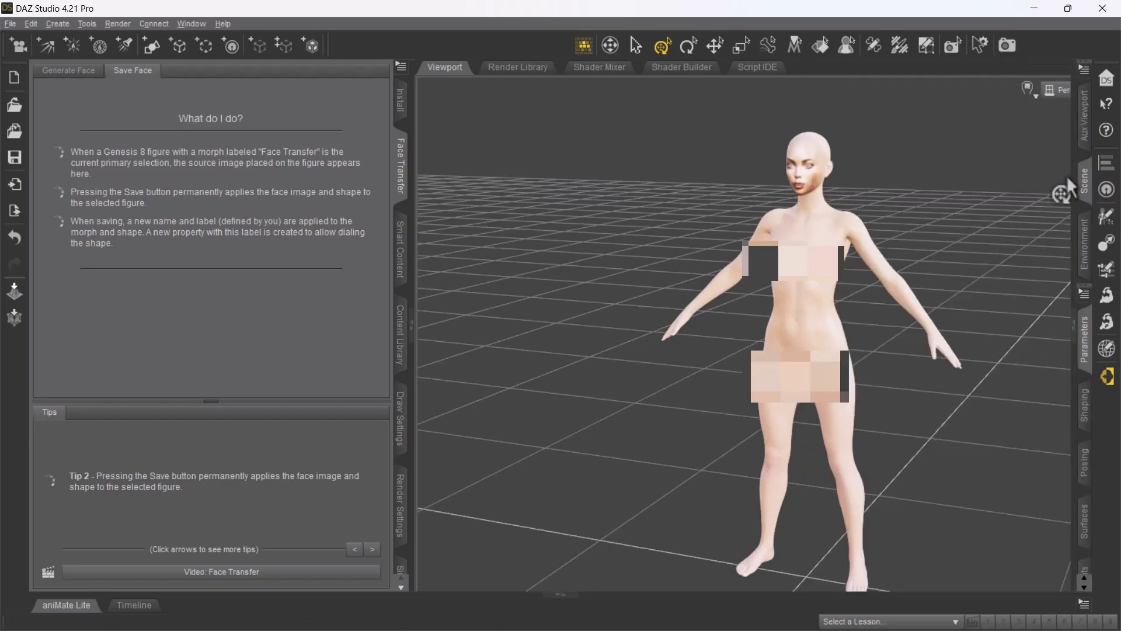
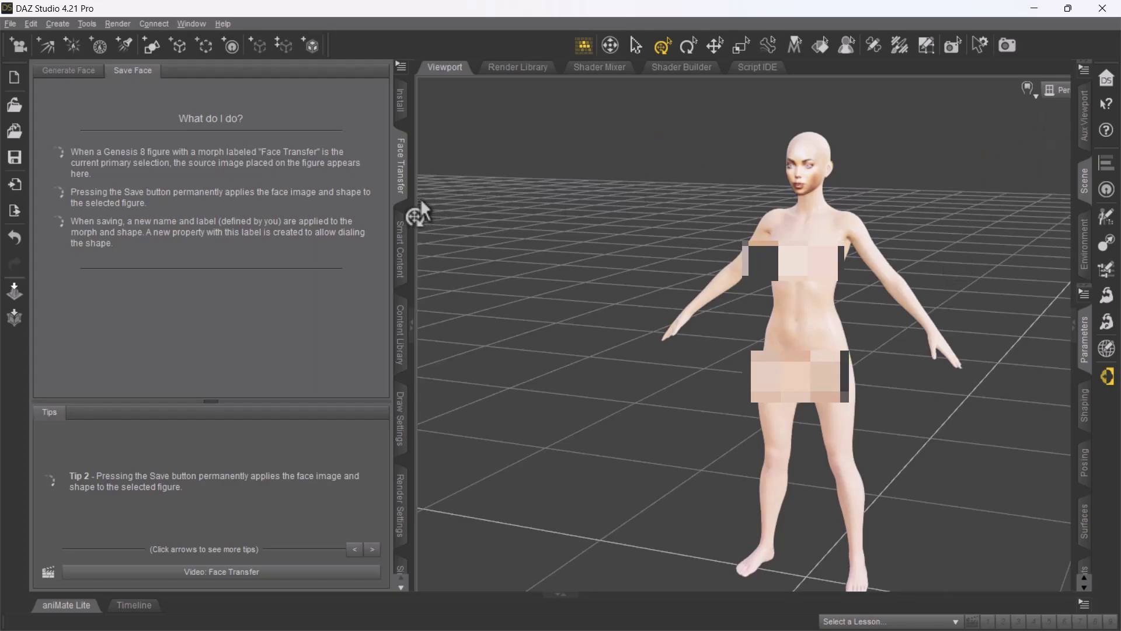
# - Narrow the Face Transfer pane and show the whole figure in Front View
pyautogui.moveTo(413, 200); pyautogui.dragTo(236, 229)
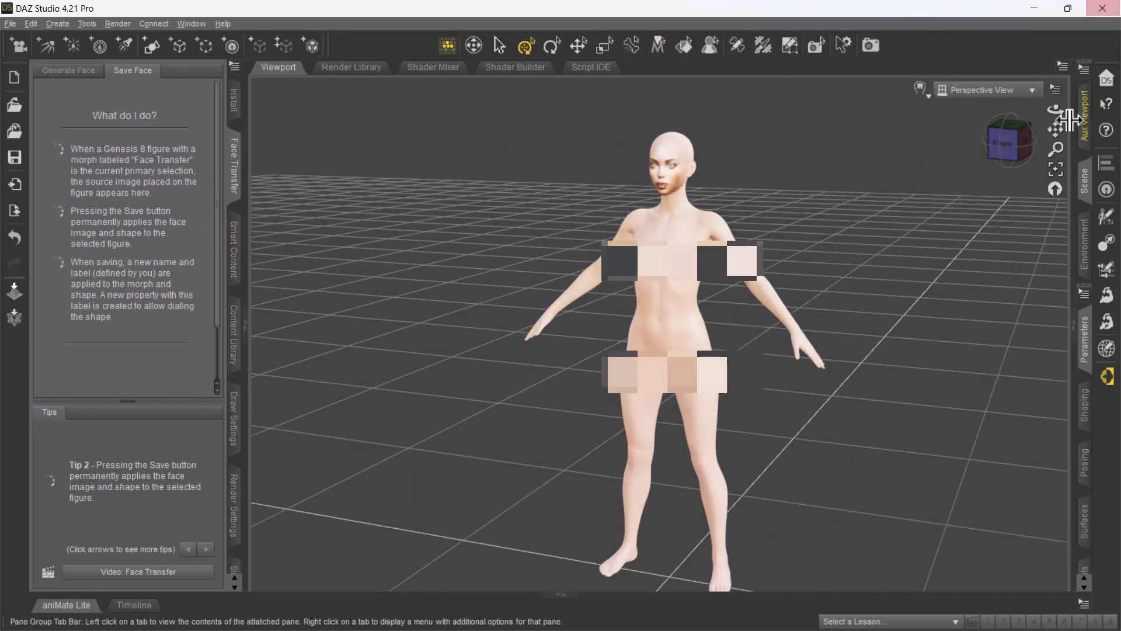
pyautogui.click(1029, 107)
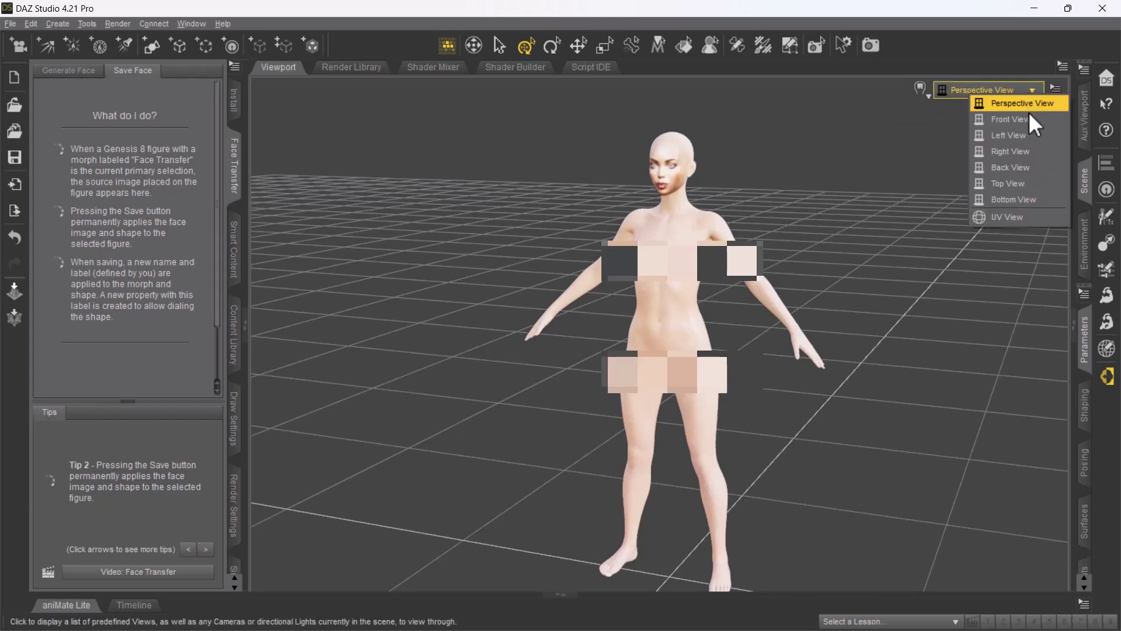
pyautogui.click(1029, 121)
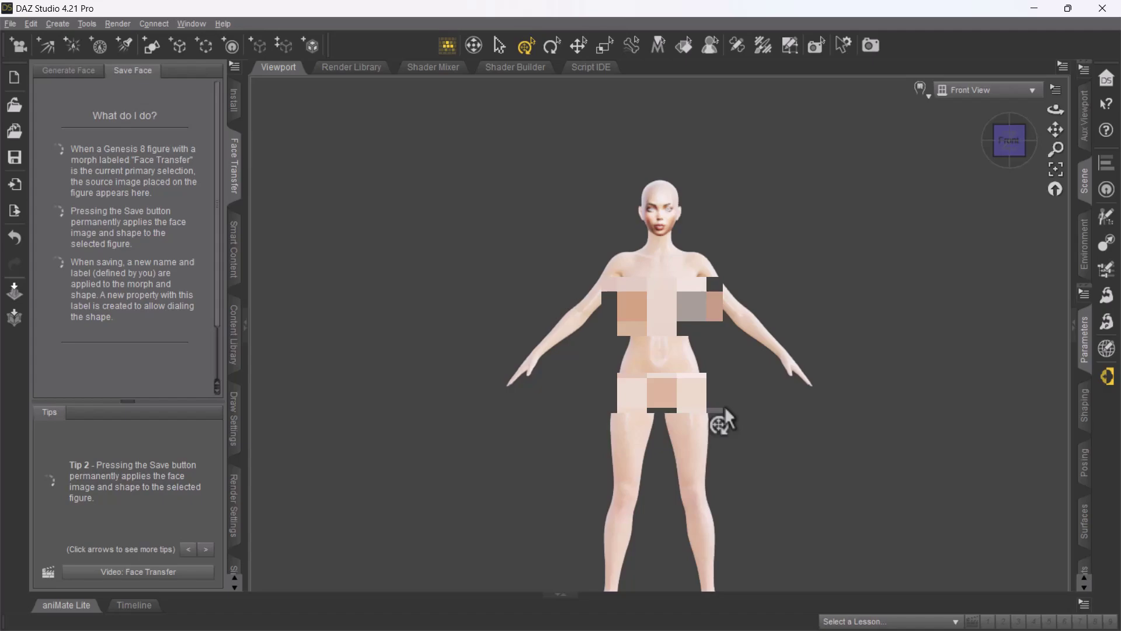
pyautogui.scroll(-5, 725, 410)
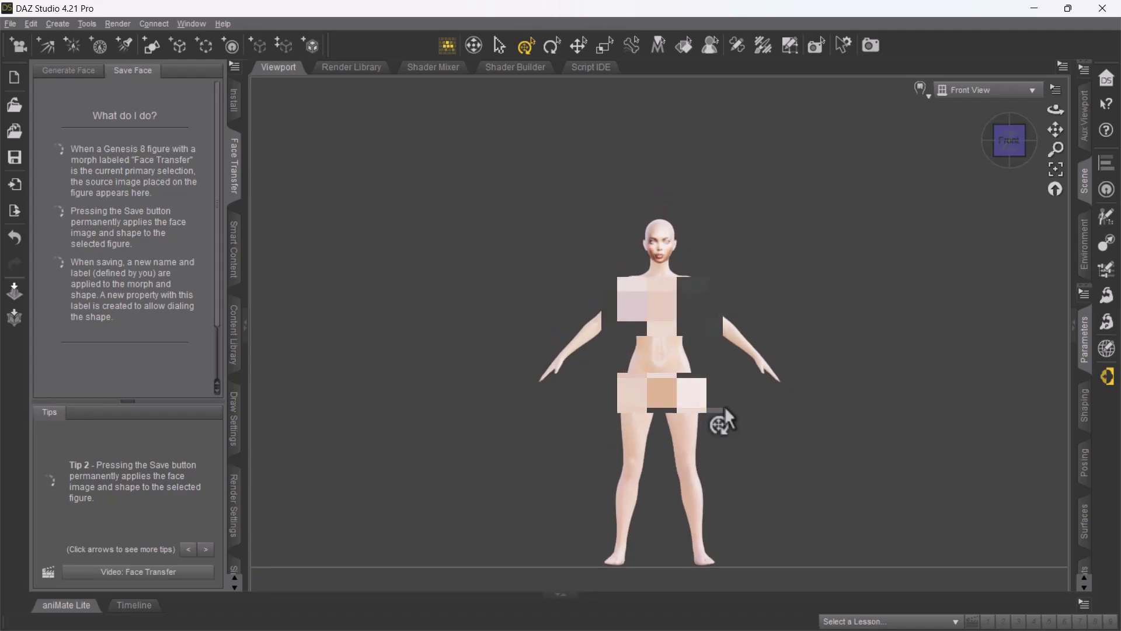
pyautogui.scroll(-1, 724, 405)
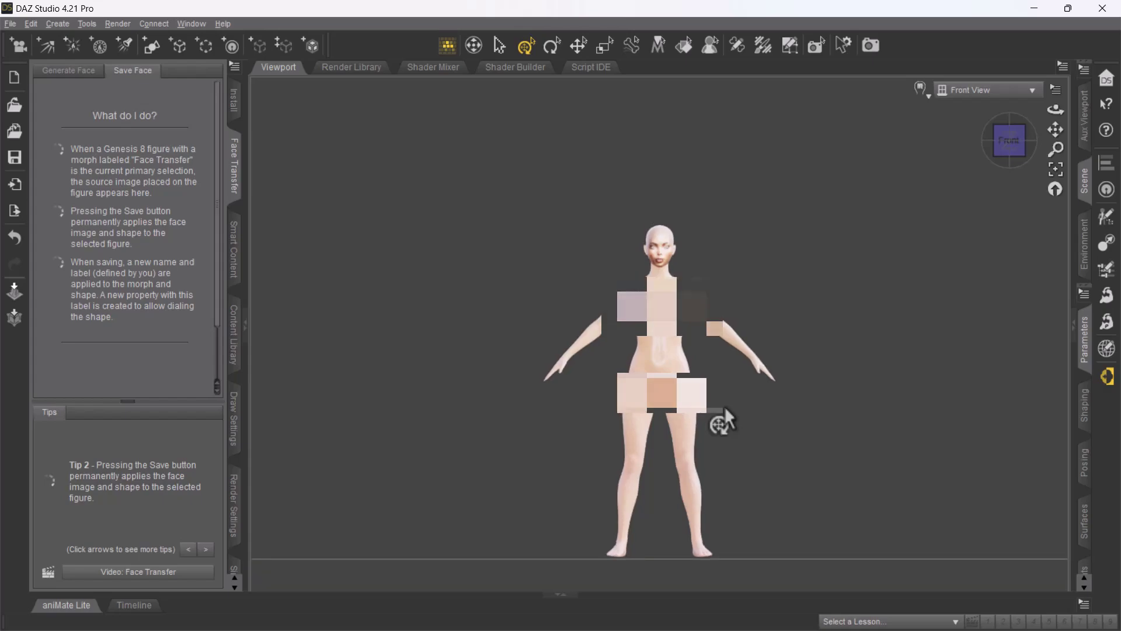
# - Activate the Geometry Editor tool and select the whole Genesis 8 Female figure with it
pyautogui.click(87, 24)
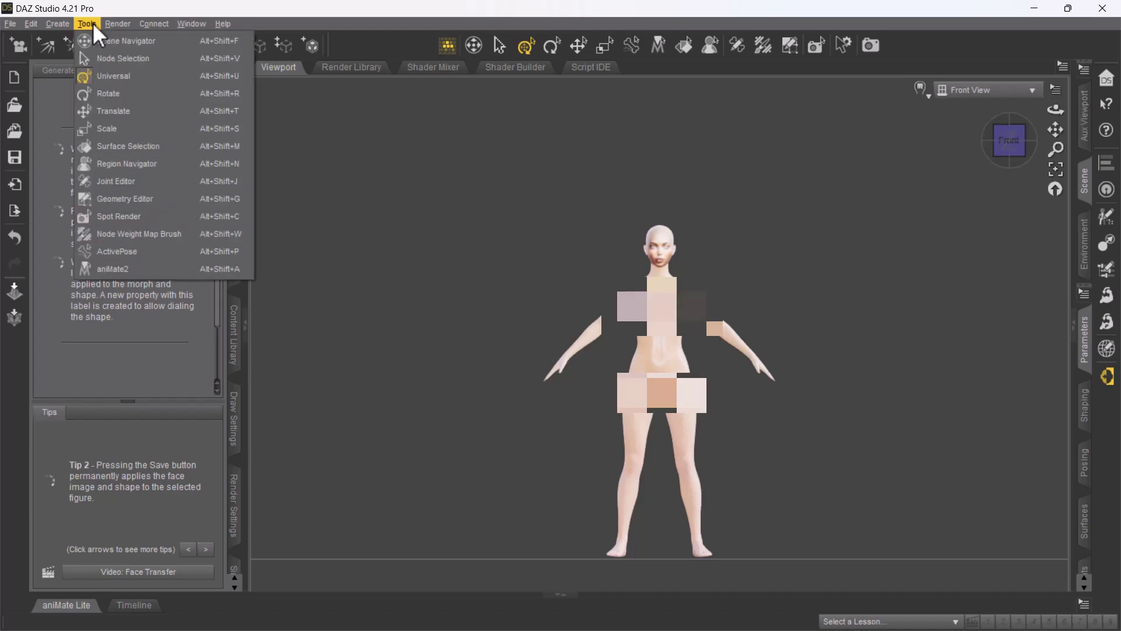
pyautogui.click(169, 200)
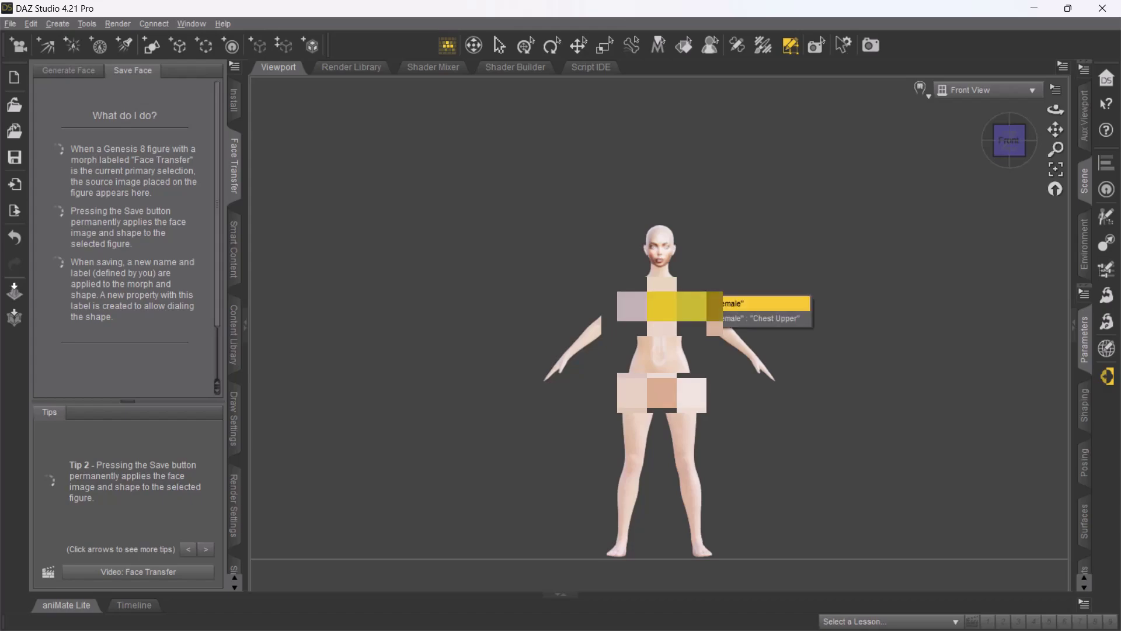
pyautogui.click(692, 301)
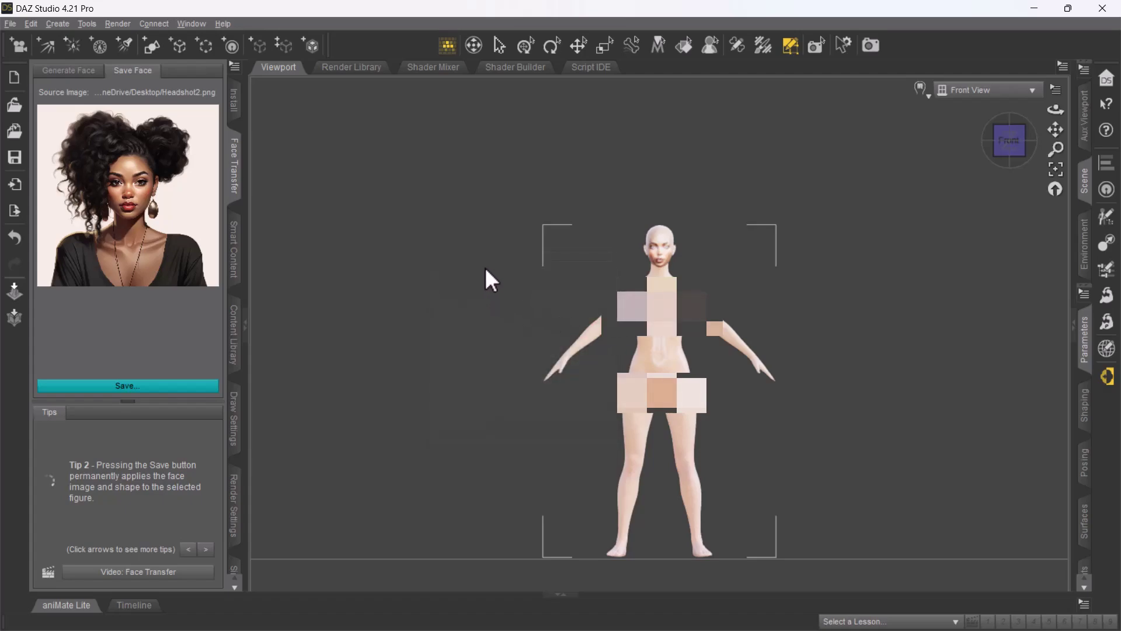
# - Set the selection mode to Marquee Selection and select all of the figure's polygons below the head and neck
pyautogui.rightClick(555, 276)
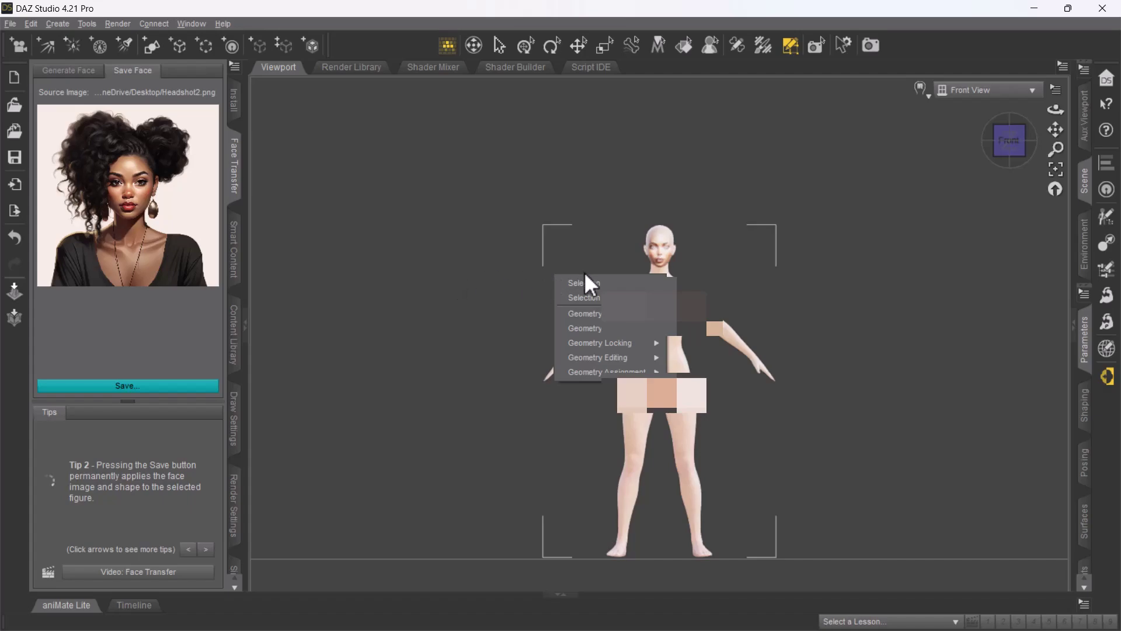
pyautogui.moveTo(599, 285)
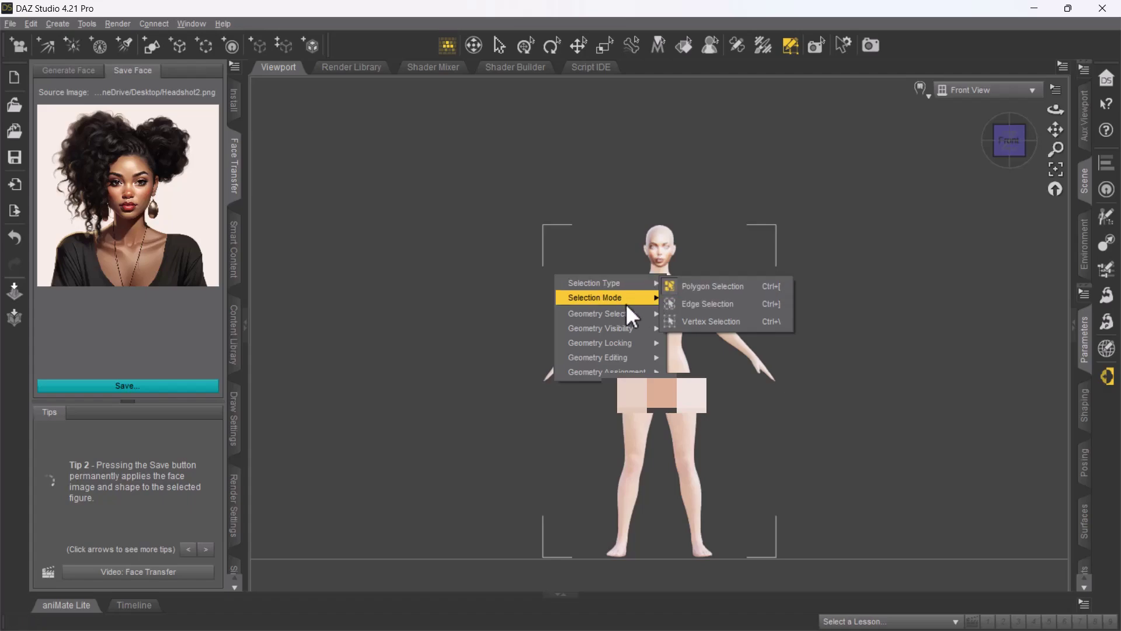
pyautogui.moveTo(626, 299)
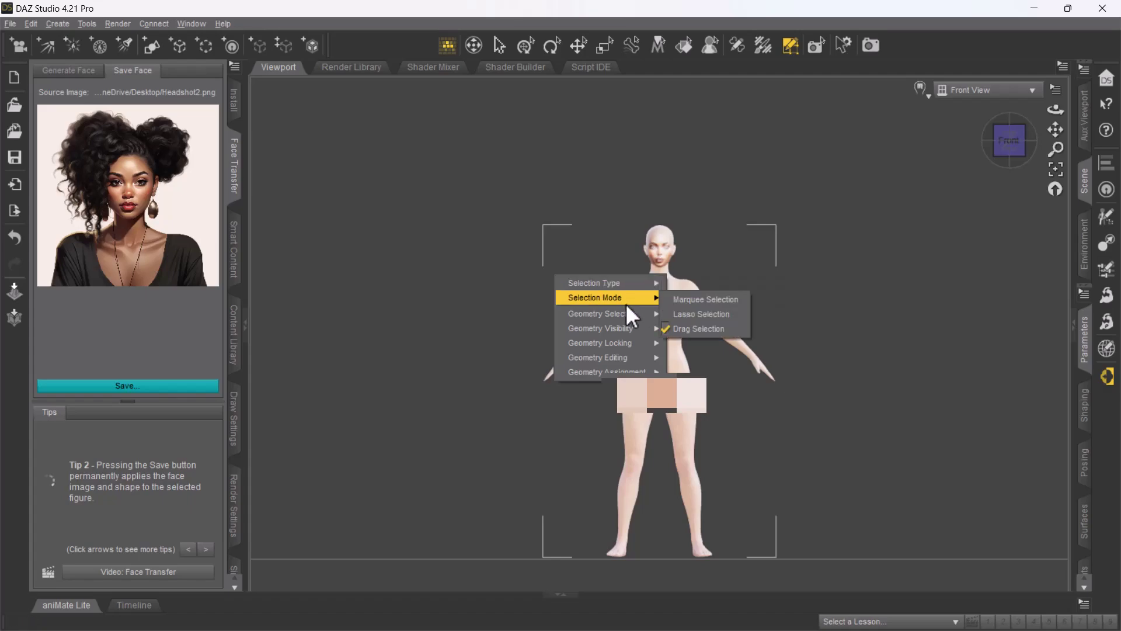
pyautogui.click(685, 300)
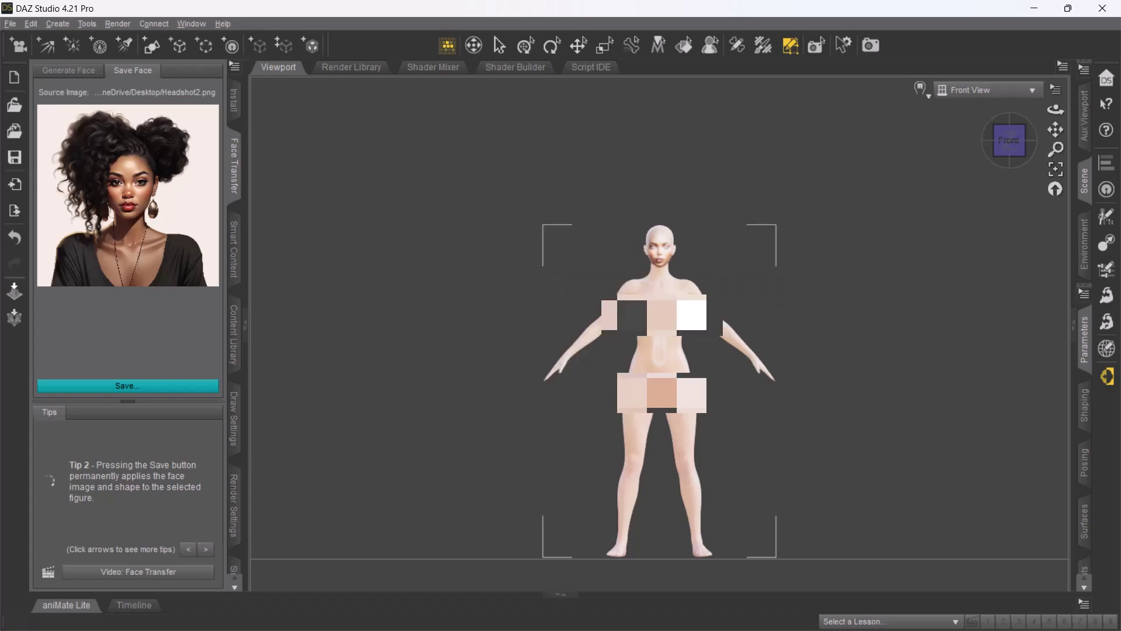
pyautogui.moveTo(484, 278); pyautogui.dragTo(706, 293)
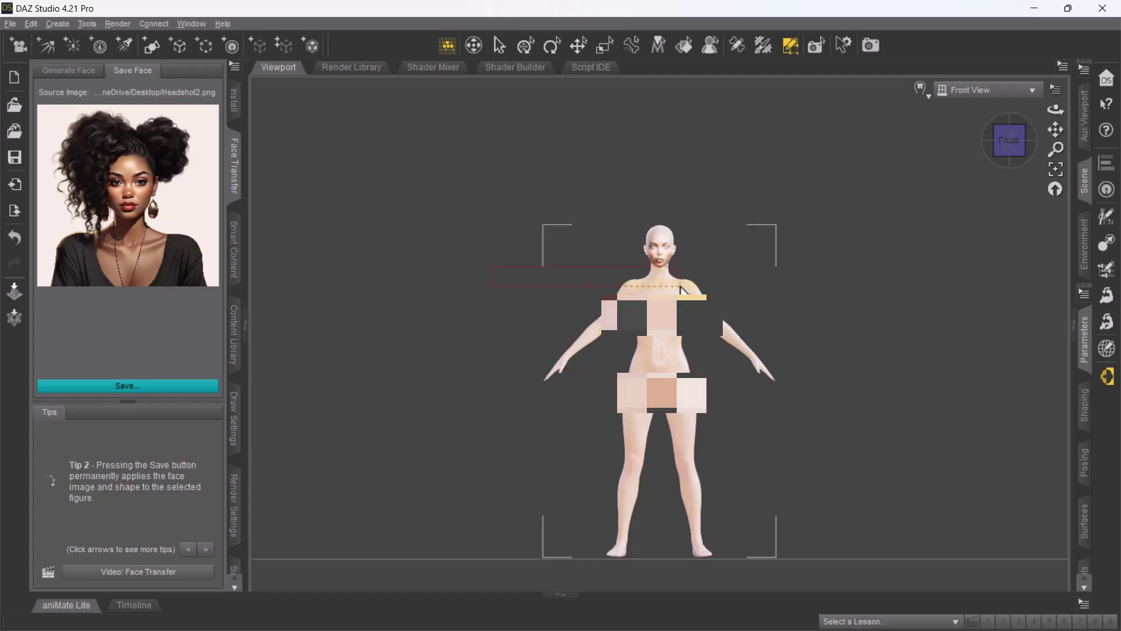
pyautogui.moveTo(521, 273); pyautogui.dragTo(808, 480)
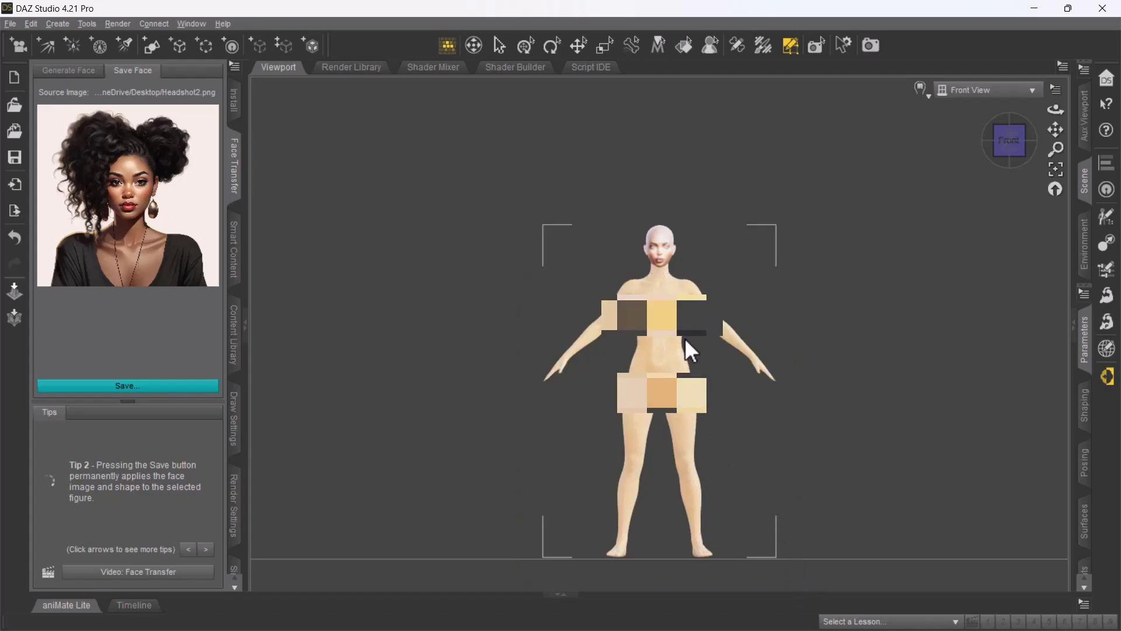
# - Delete the selected body polygons from the Genesis 8 Female, keeping only the head and neck
pyautogui.rightClick(669, 304)
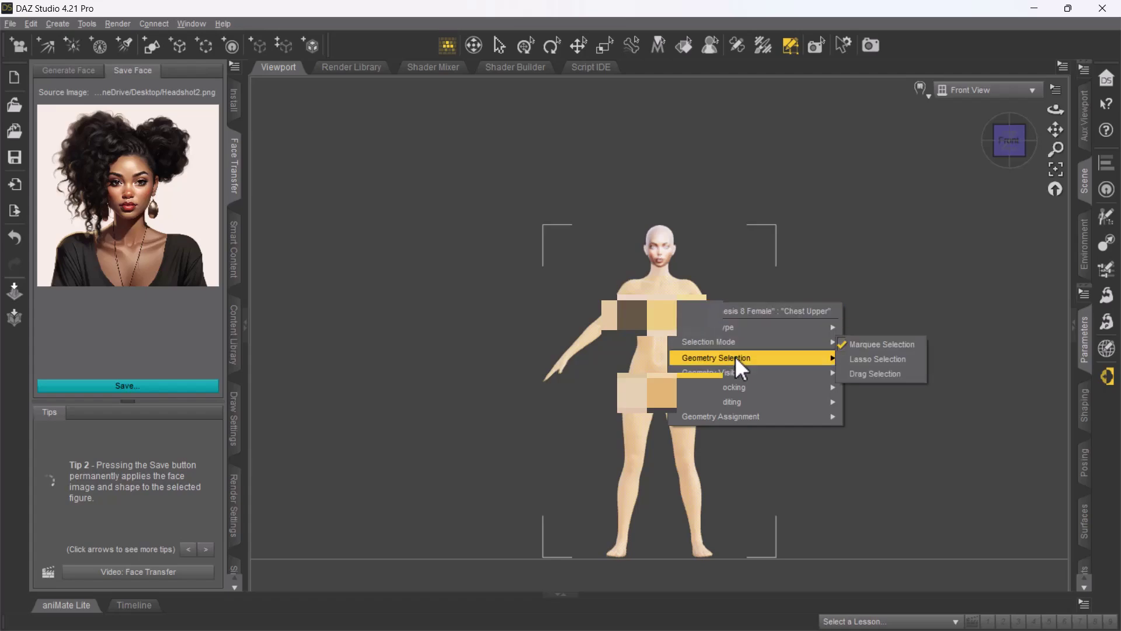
pyautogui.moveTo(768, 400)
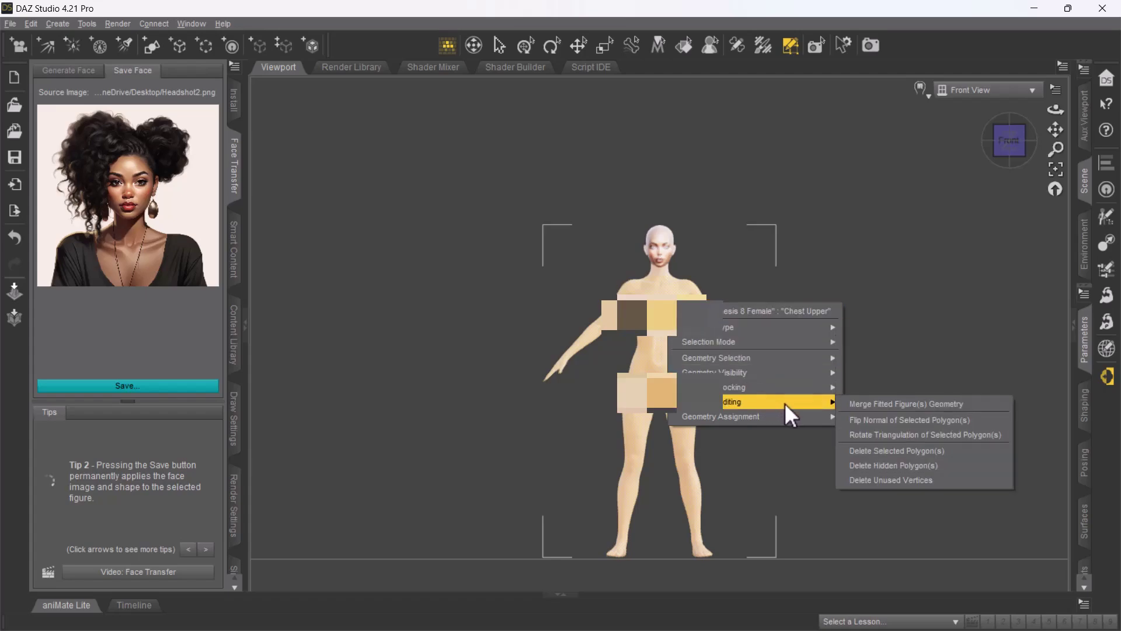
pyautogui.click(909, 450)
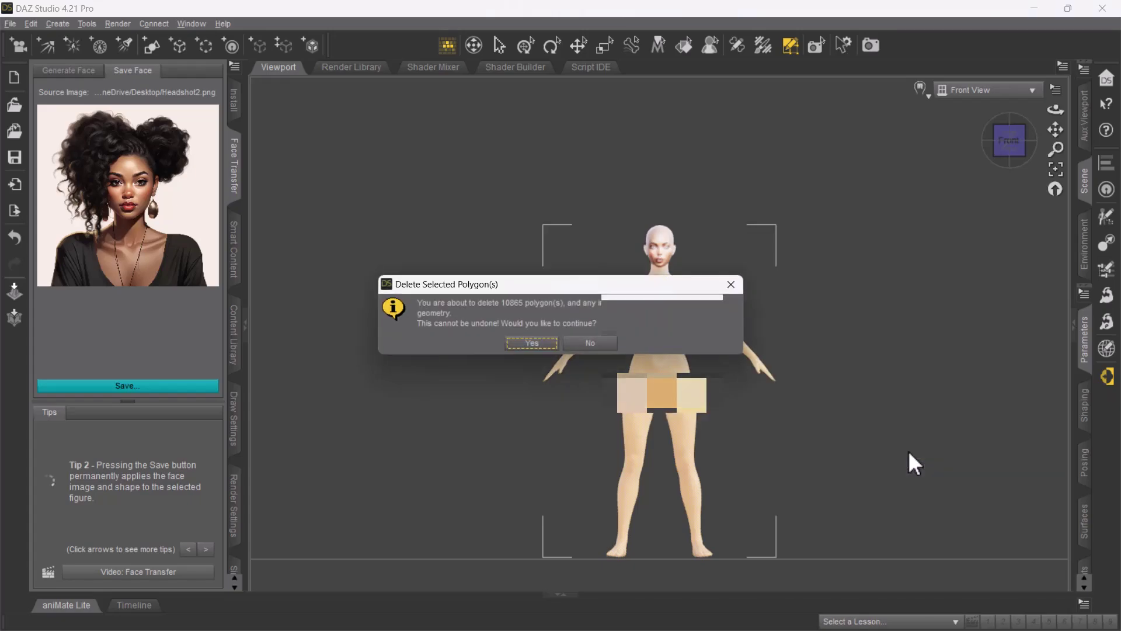
pyautogui.click(533, 343)
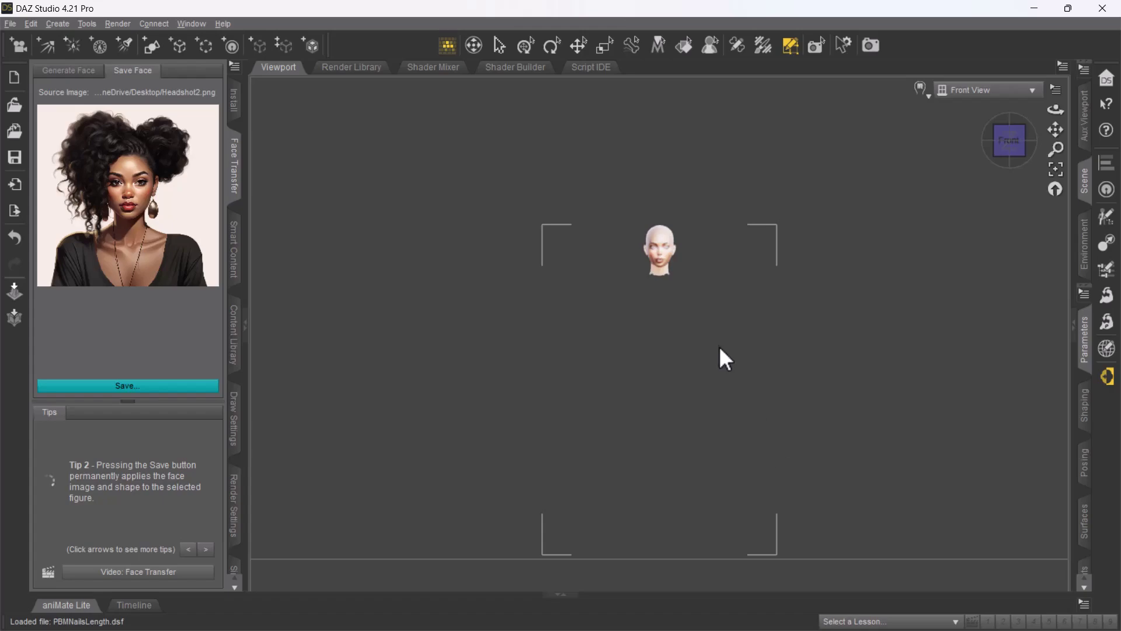
# - Export the head to the Desktop as an Autodesk FBX file named GirlHead001, accepting the FBX 2012 Binary export options
pyautogui.scroll(3, 747, 275)
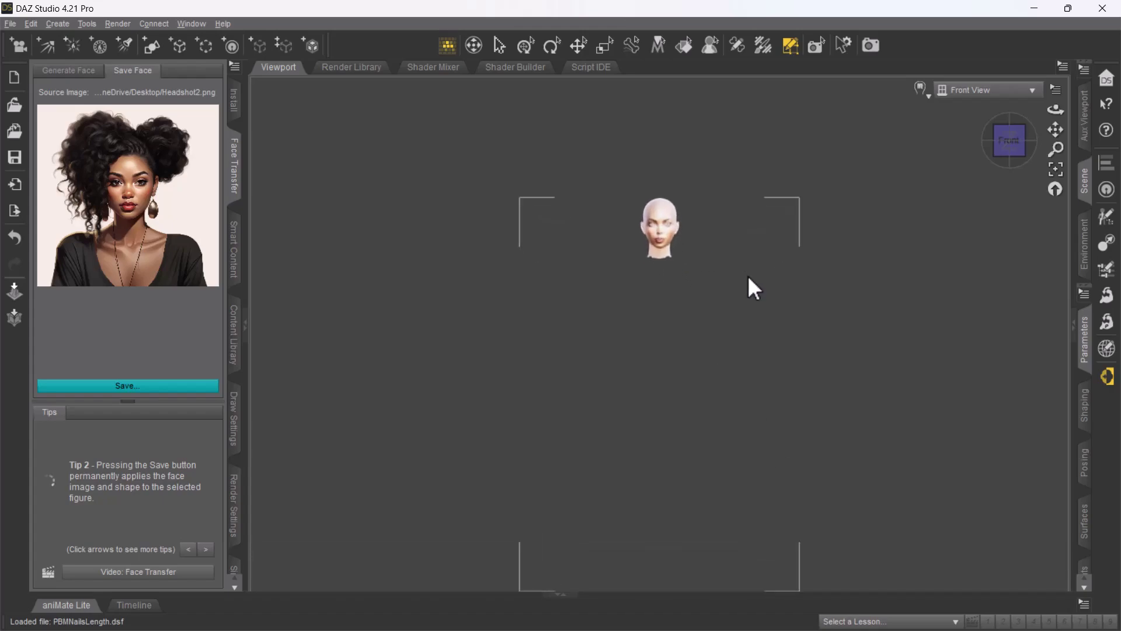
pyautogui.scroll(3, 748, 275)
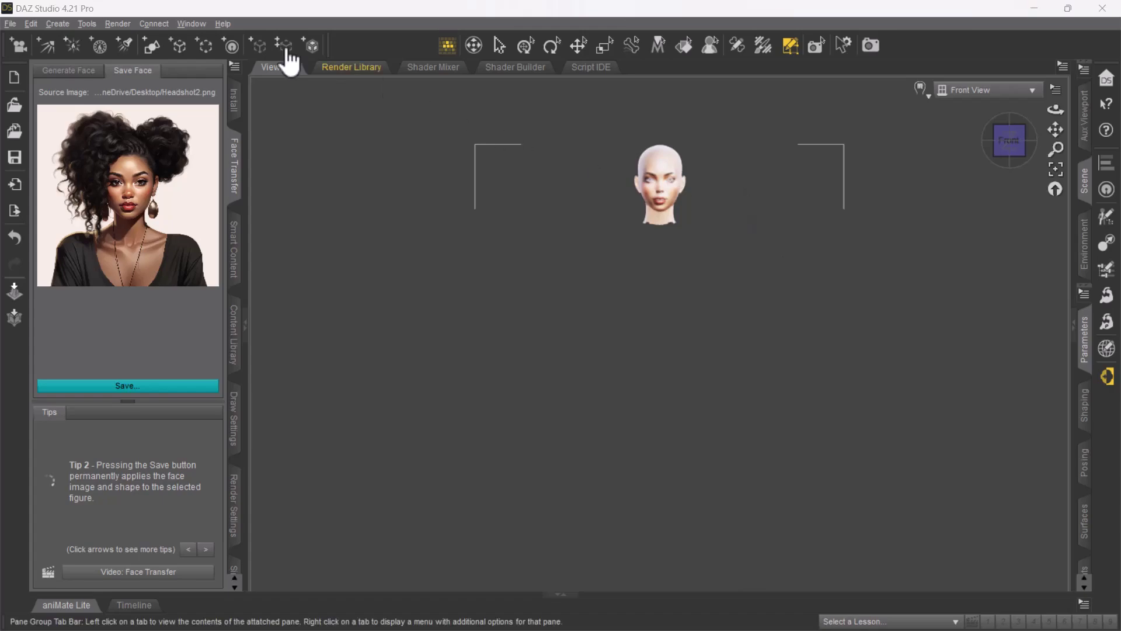
pyautogui.click(9, 24)
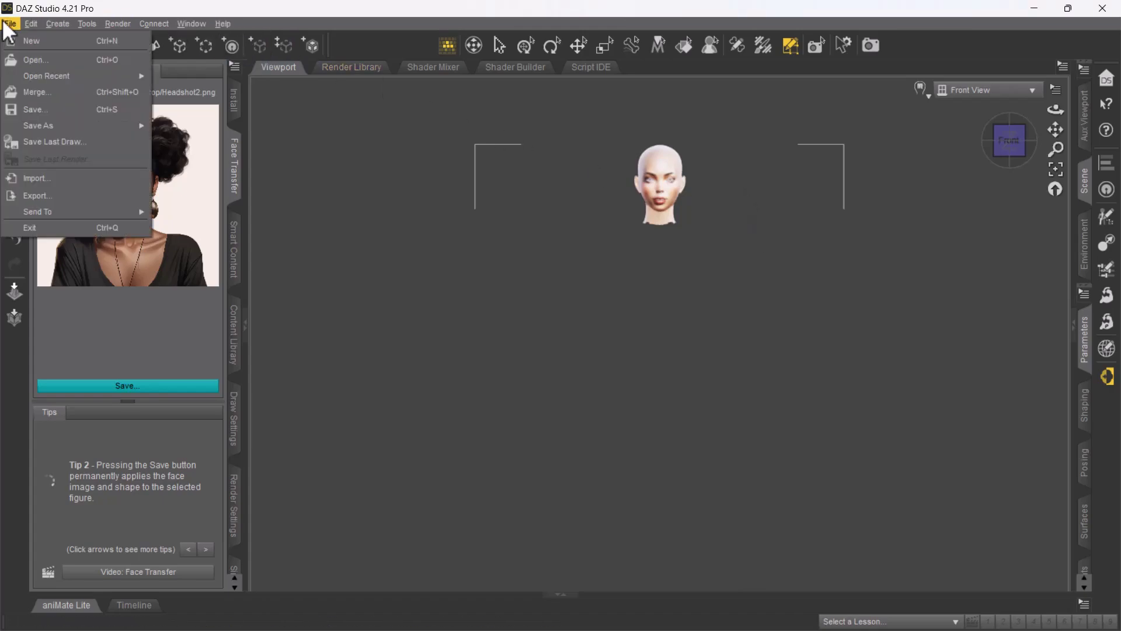
pyautogui.click(68, 195)
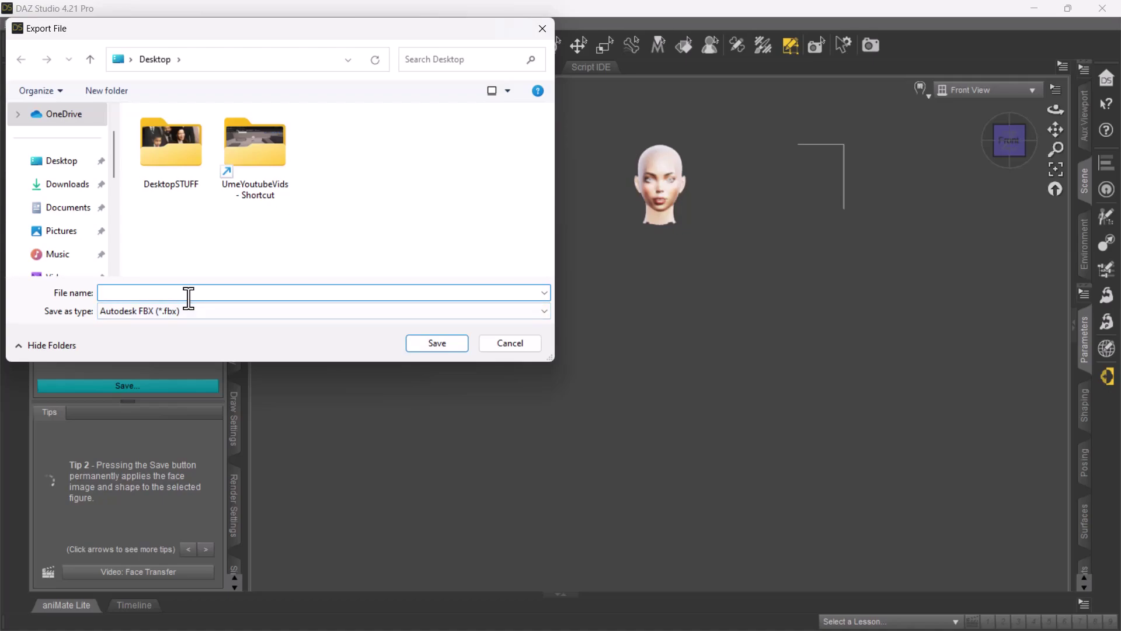
pyautogui.write('GirlHead001')
pyautogui.click(436, 343)
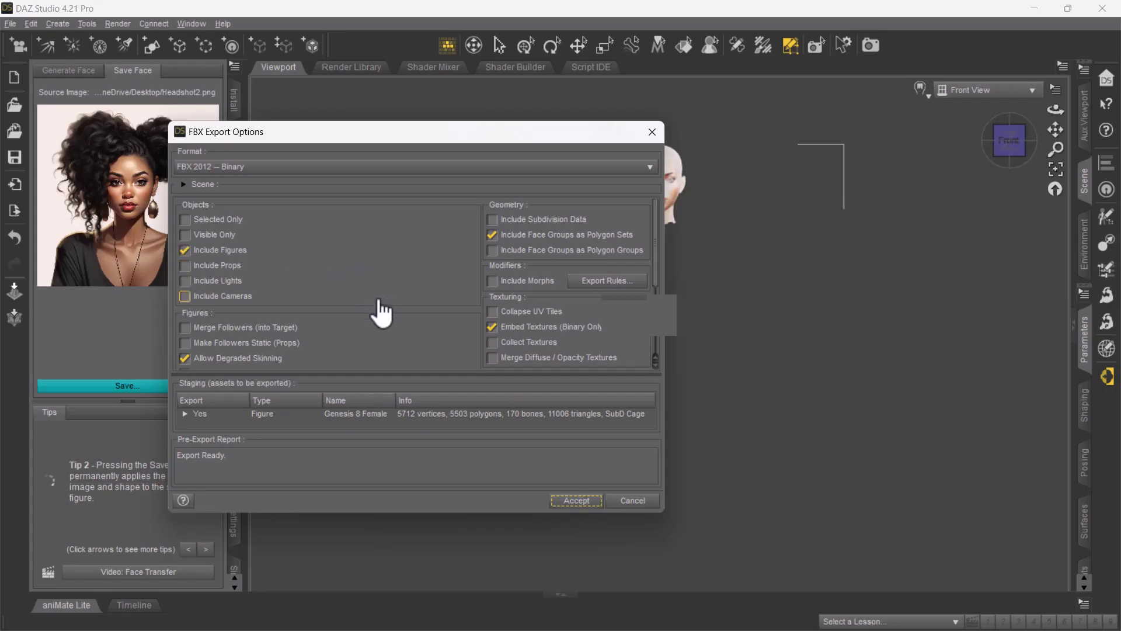
pyautogui.scroll(-3, 413, 314)
pyautogui.scroll(3, 413, 314)
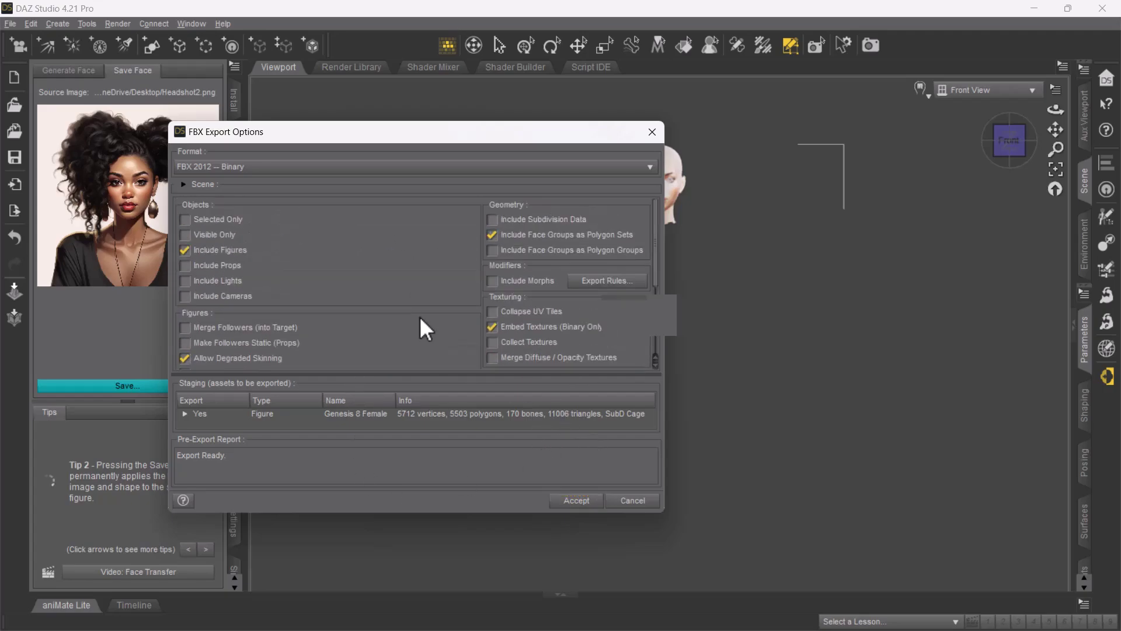
pyautogui.click(592, 503)
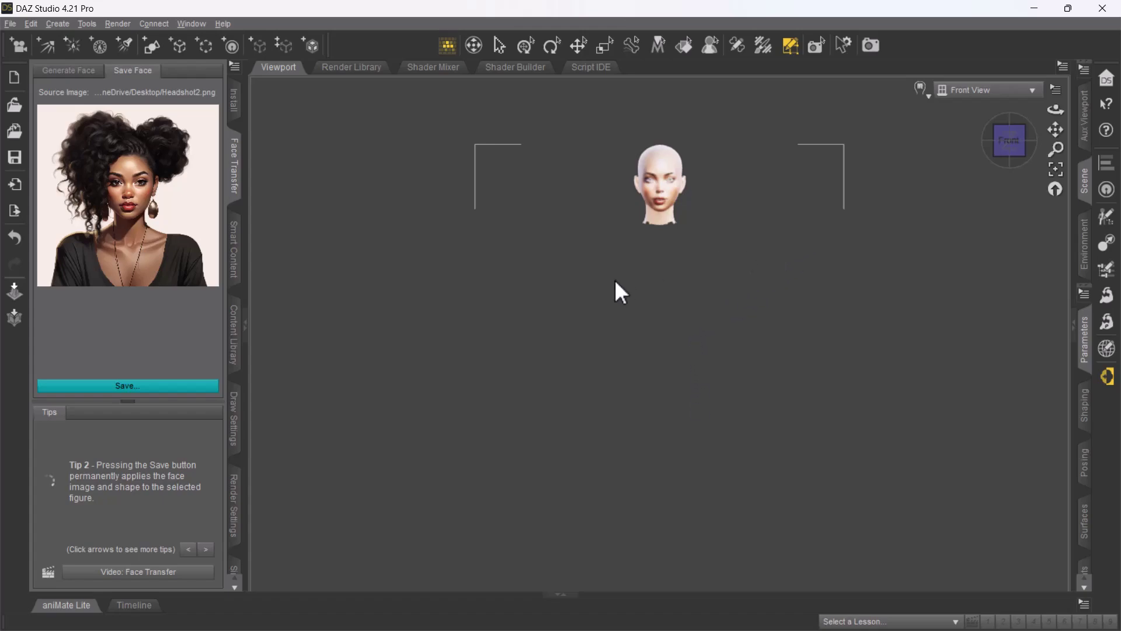
# - Switch to Unreal Editor, enable the experimental MetaHuman plugin in the MetaHumans2 project, and restart the editor
pyautogui.press('super')
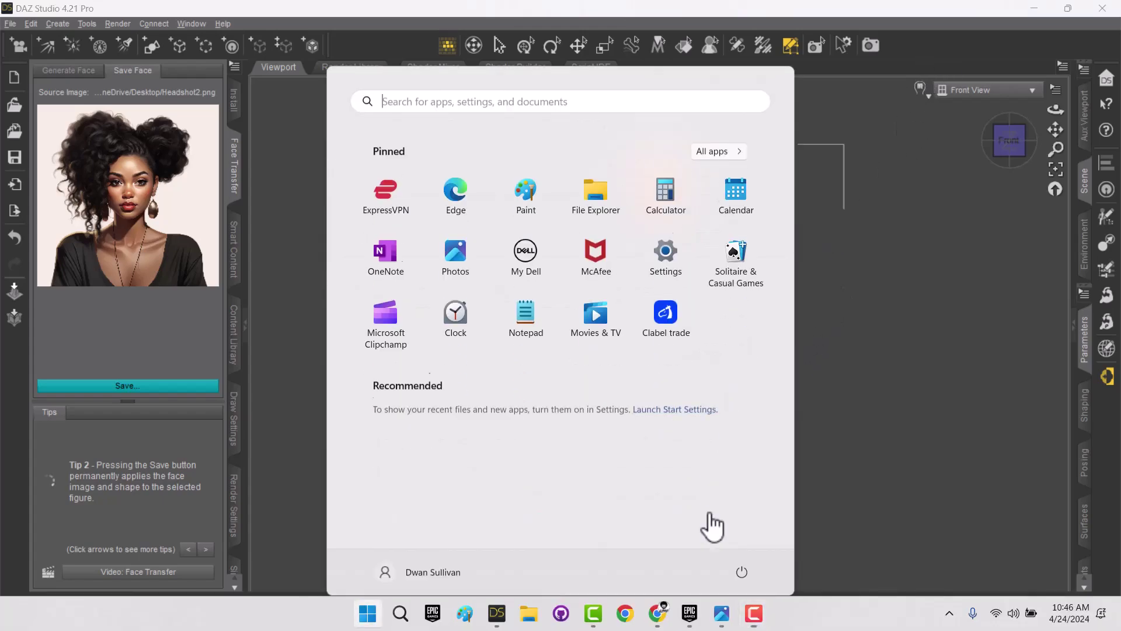
pyautogui.click(695, 616)
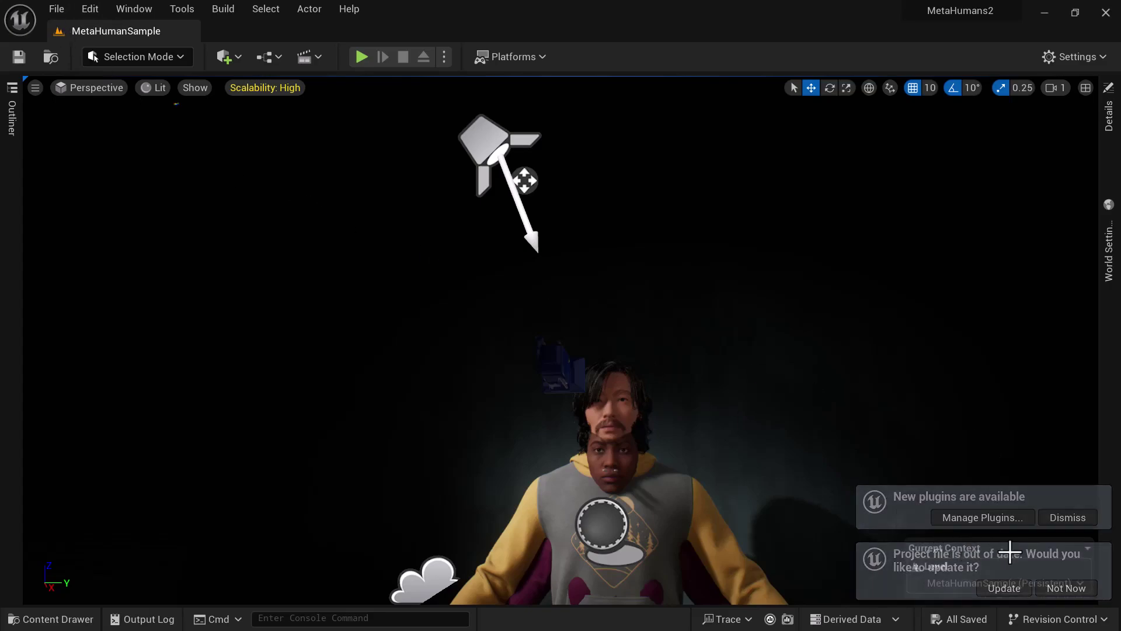
pyautogui.click(102, 11)
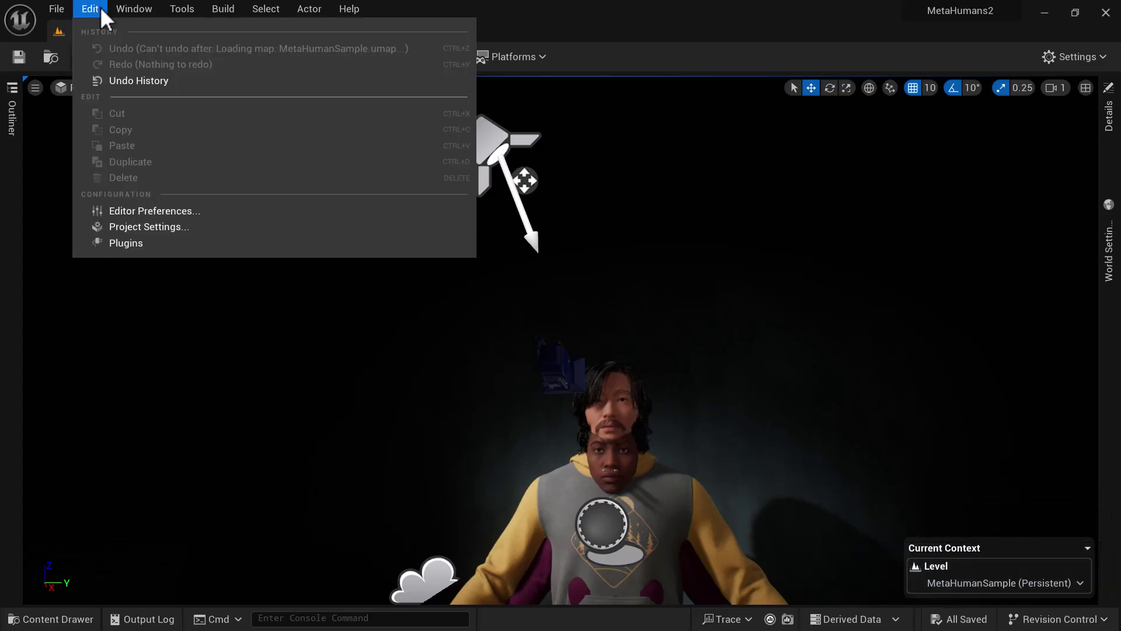
pyautogui.click(200, 251)
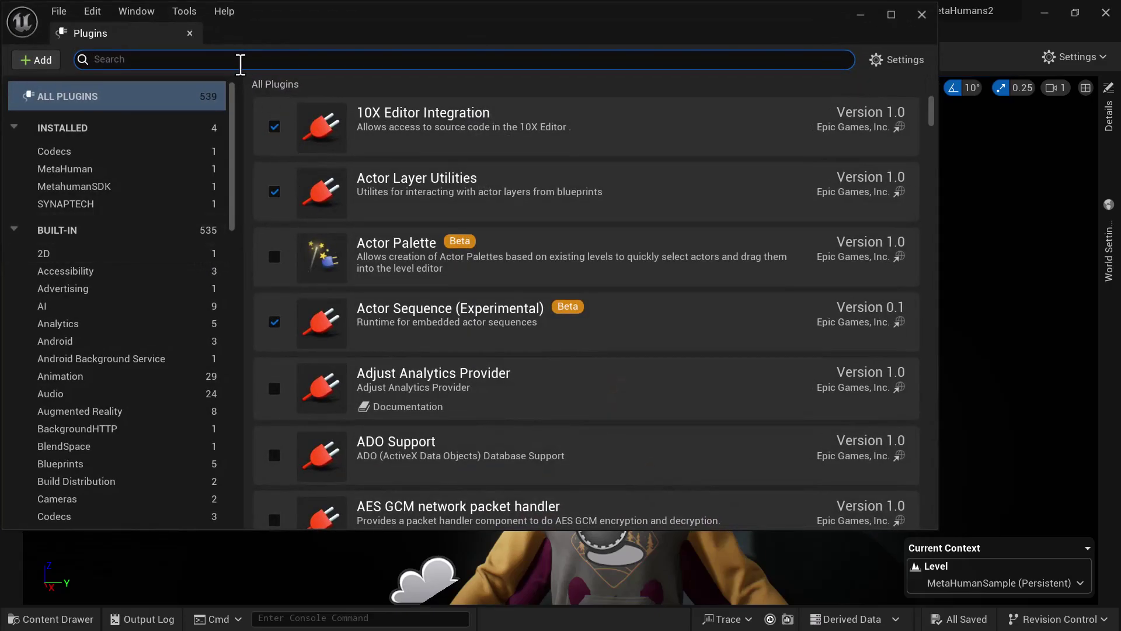
pyautogui.write('metahuma')
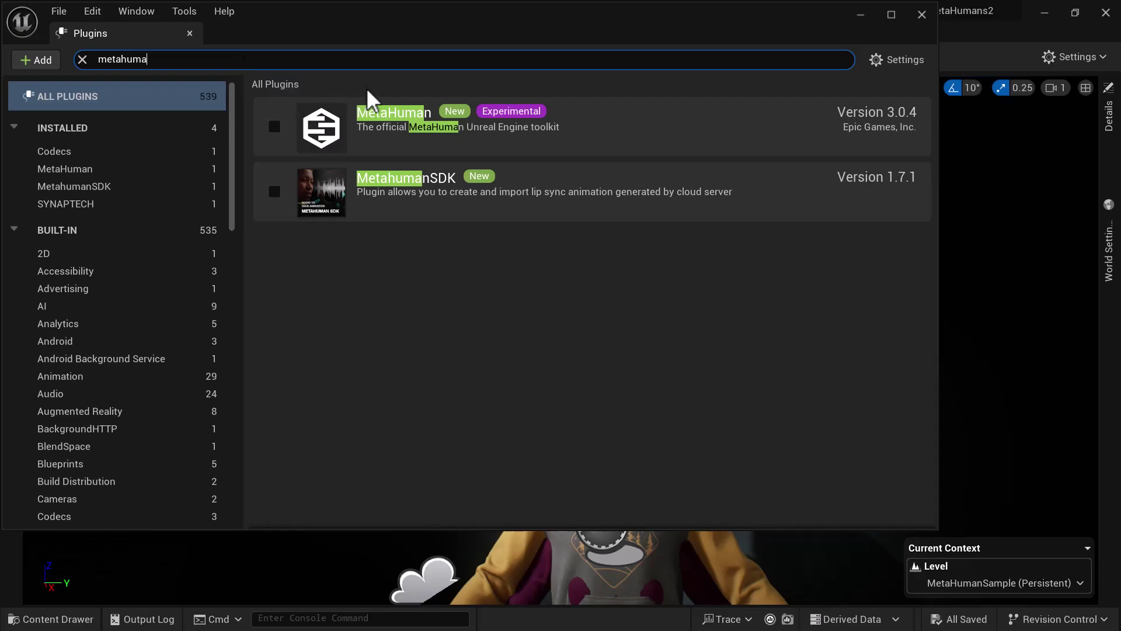
pyautogui.click(275, 128)
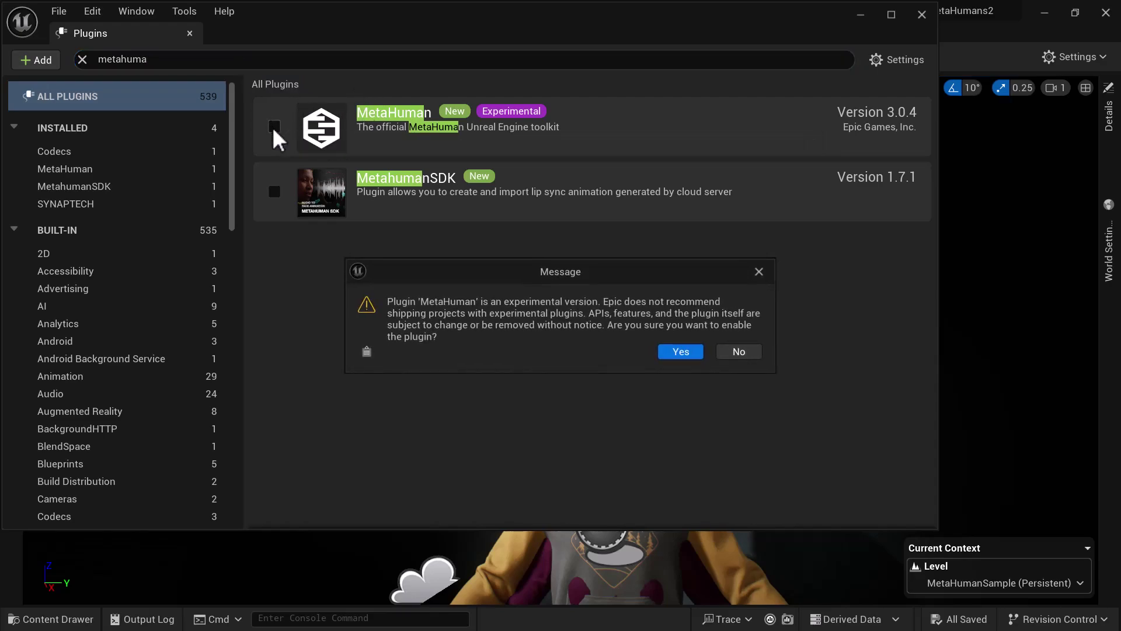
pyautogui.click(681, 352)
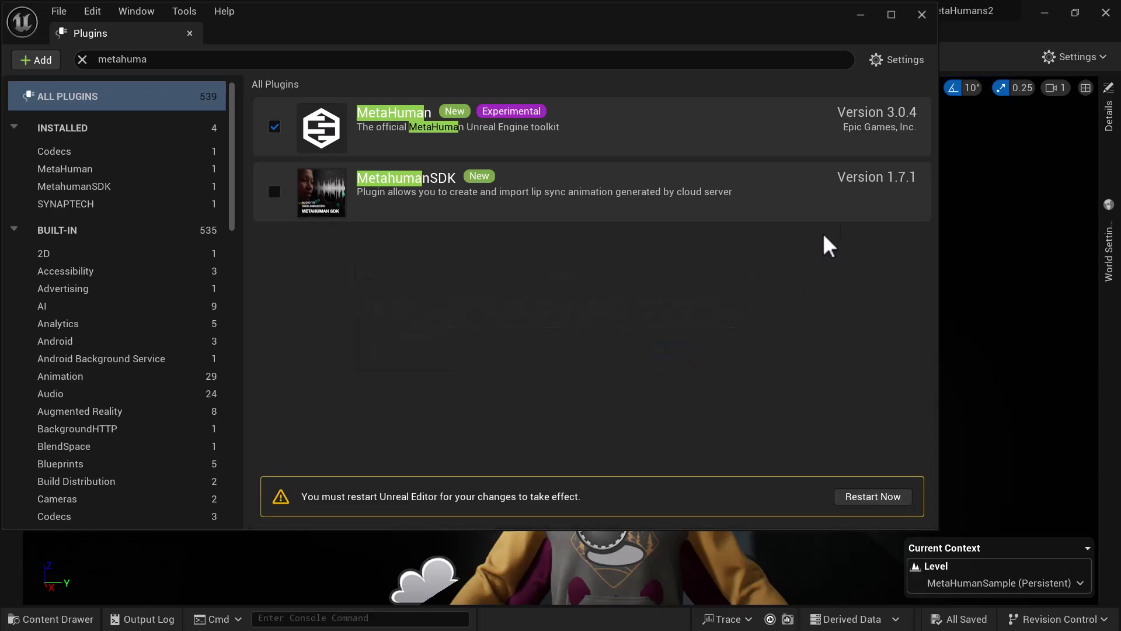
pyautogui.click(412, 618)
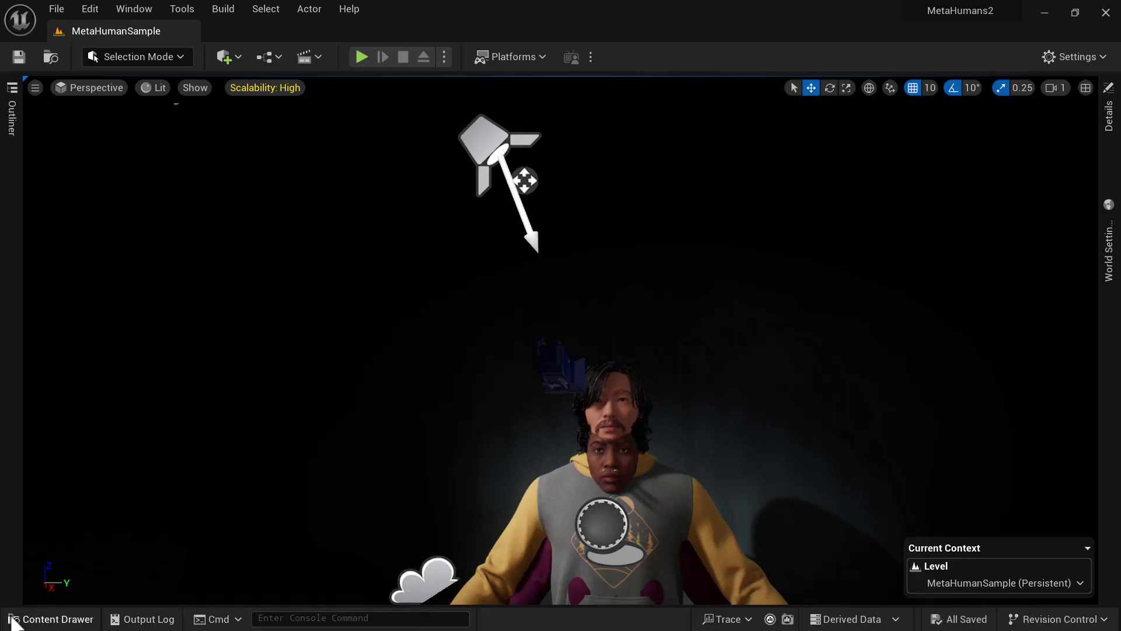
# - Create a folder named GirlHead001 in the project's Content folder
pyautogui.click(50, 619)
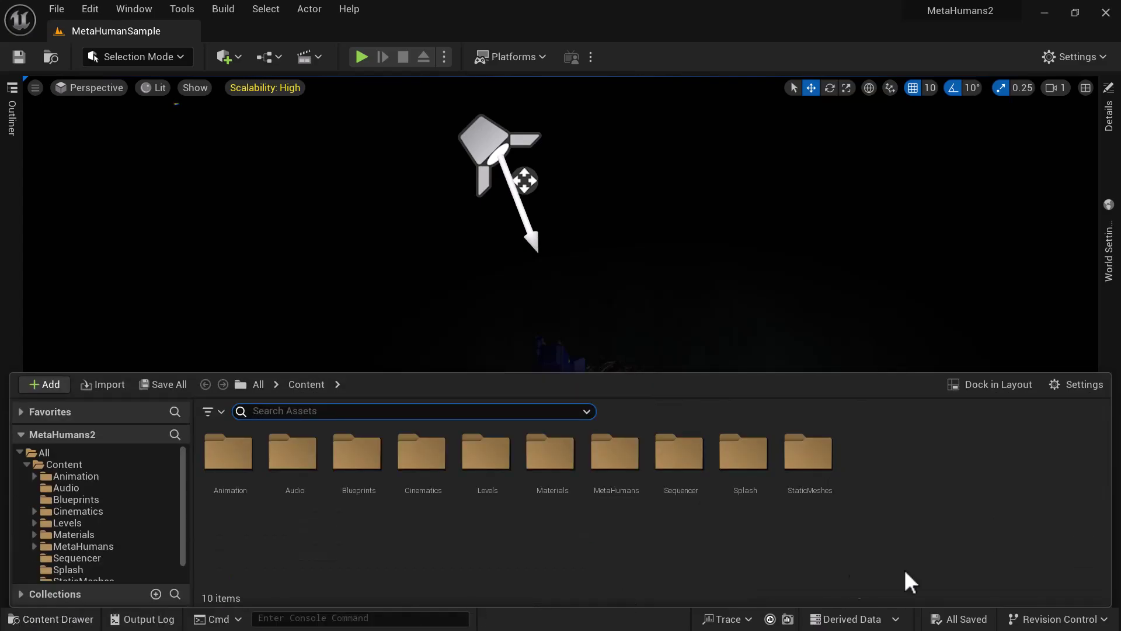
pyautogui.rightClick(855, 455)
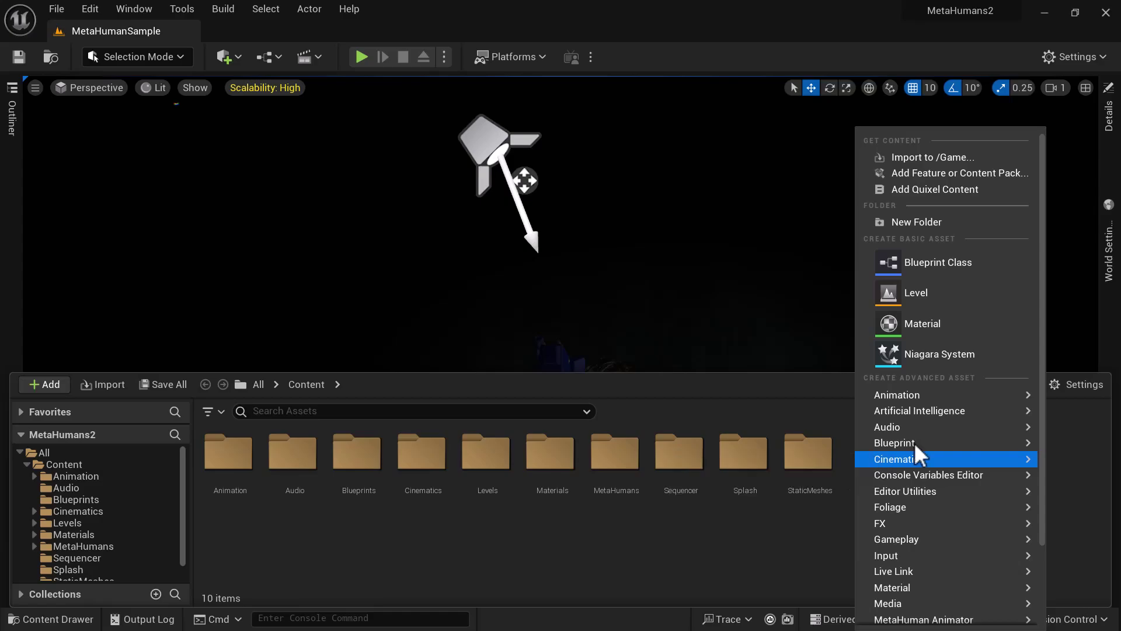
pyautogui.moveTo(920, 401)
pyautogui.click(917, 222)
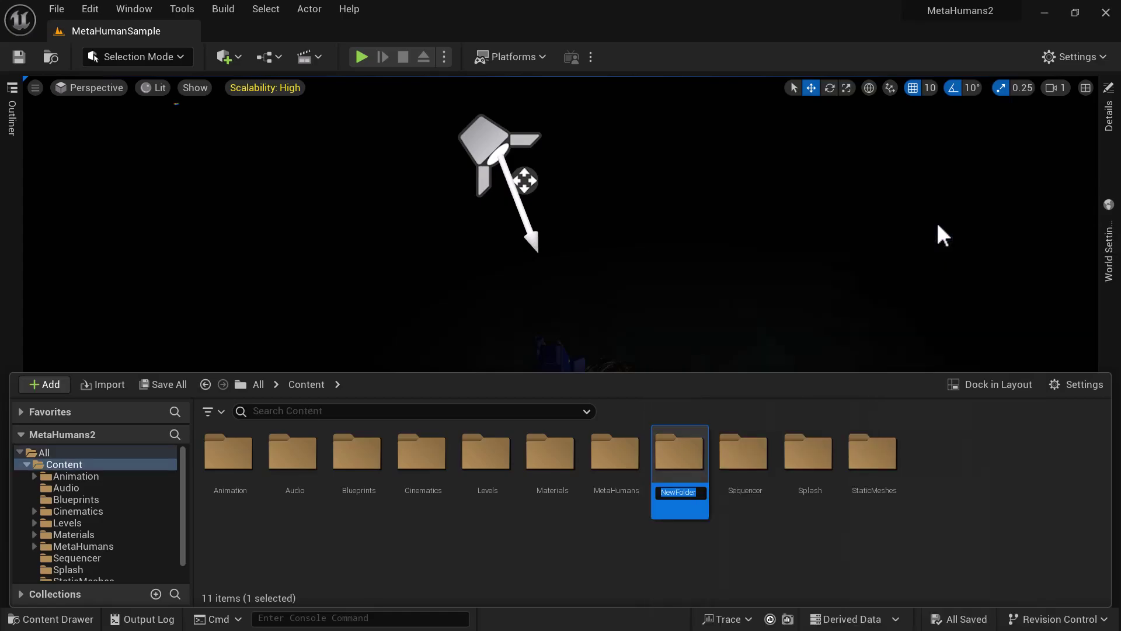
pyautogui.write('Gi')
pyautogui.write('rlHead')
pyautogui.write('0')
pyautogui.write('01')
pyautogui.press('Return')
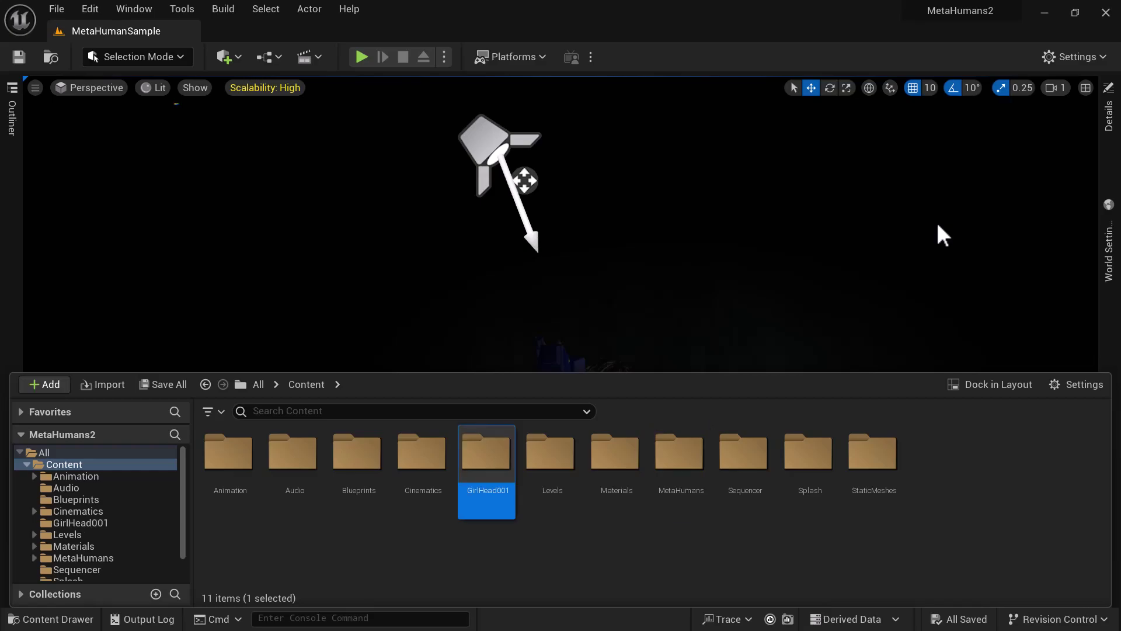
# - Import GirlHead001.fbx from the Desktop into the GirlHead001 folder with Skeletal Mesh turned off, and close the windows that open after the import
pyautogui.doubleClick(489, 455)
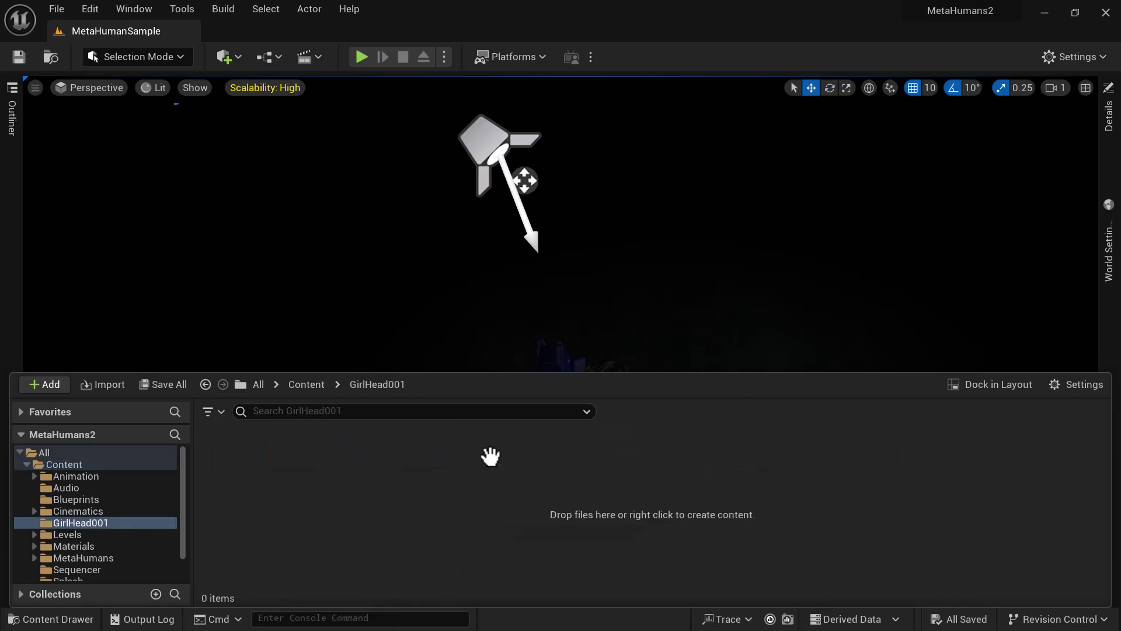
pyautogui.click(119, 388)
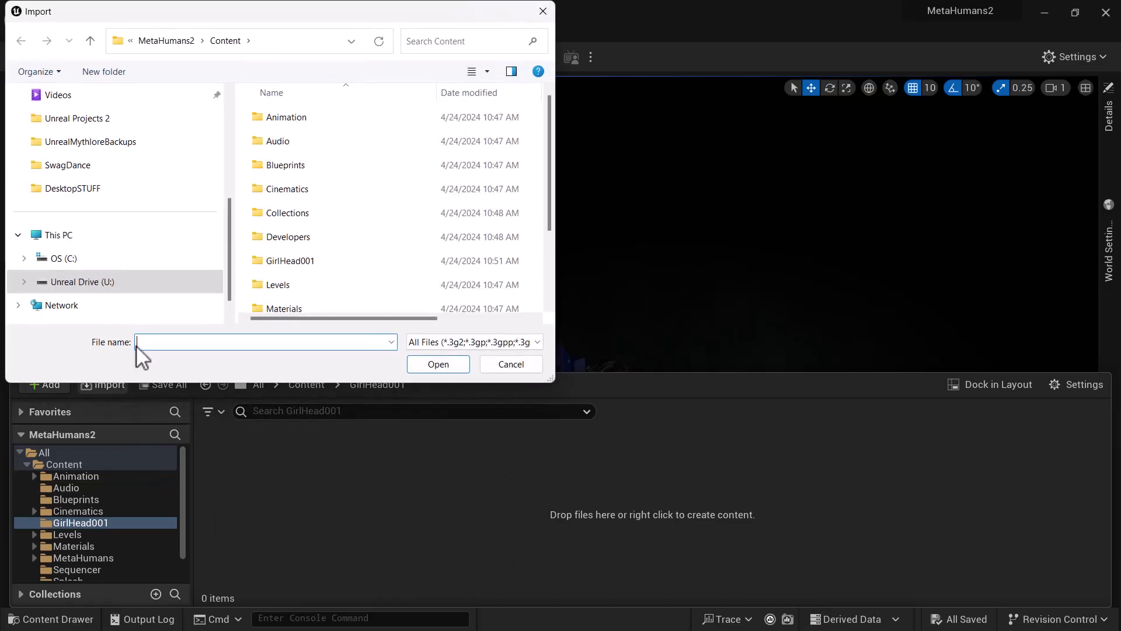
pyautogui.scroll(3, 141, 151)
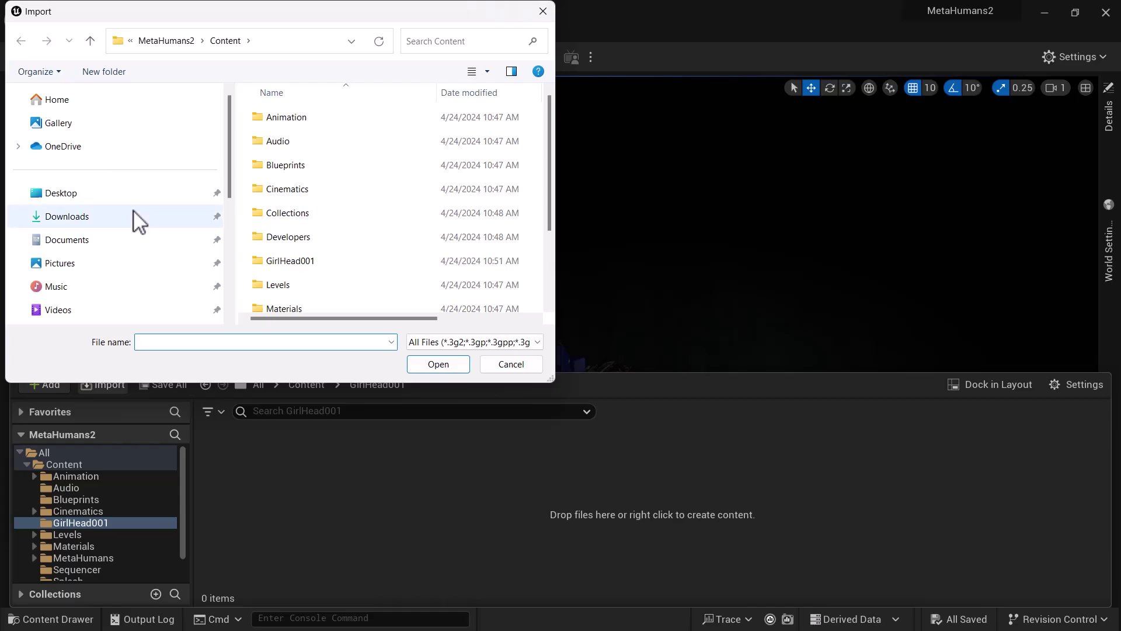
pyautogui.click(131, 195)
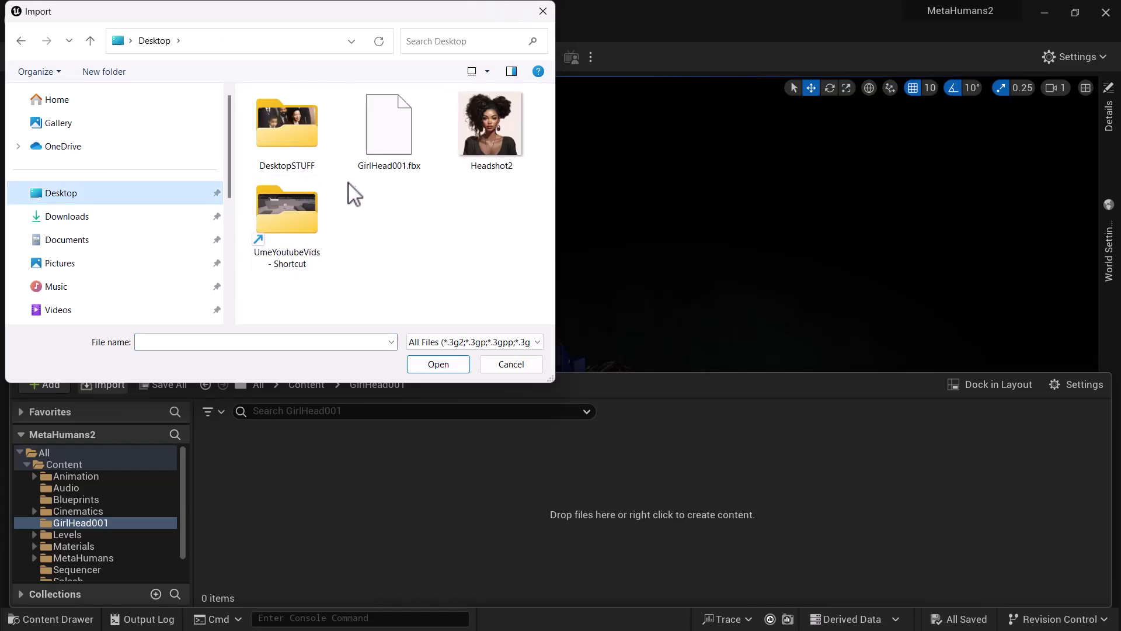
pyautogui.click(377, 137)
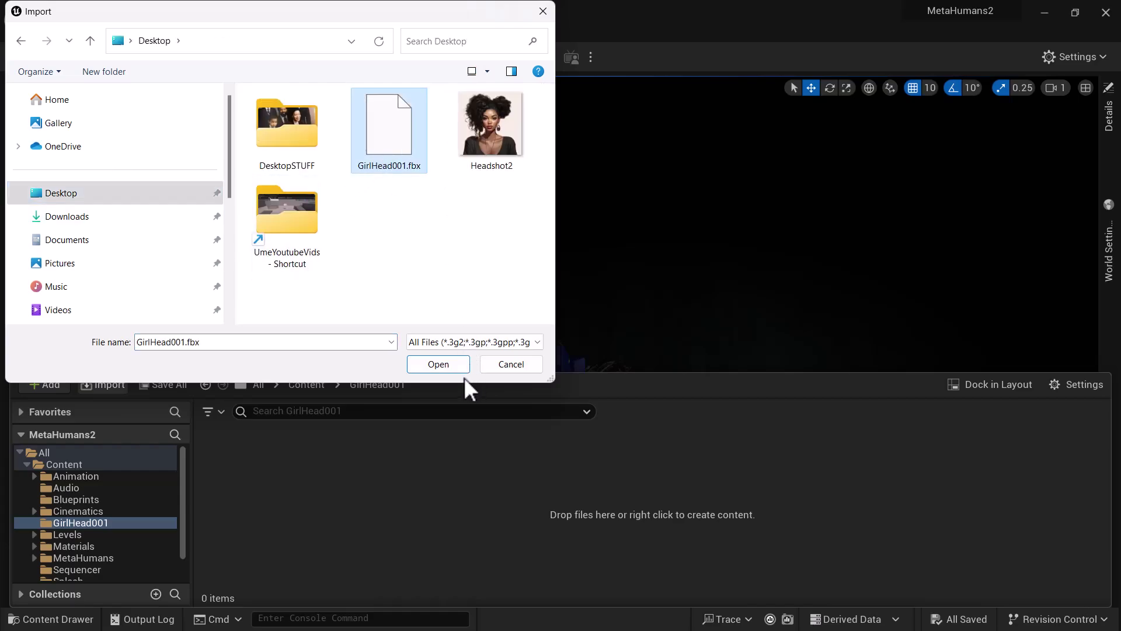
pyautogui.click(438, 365)
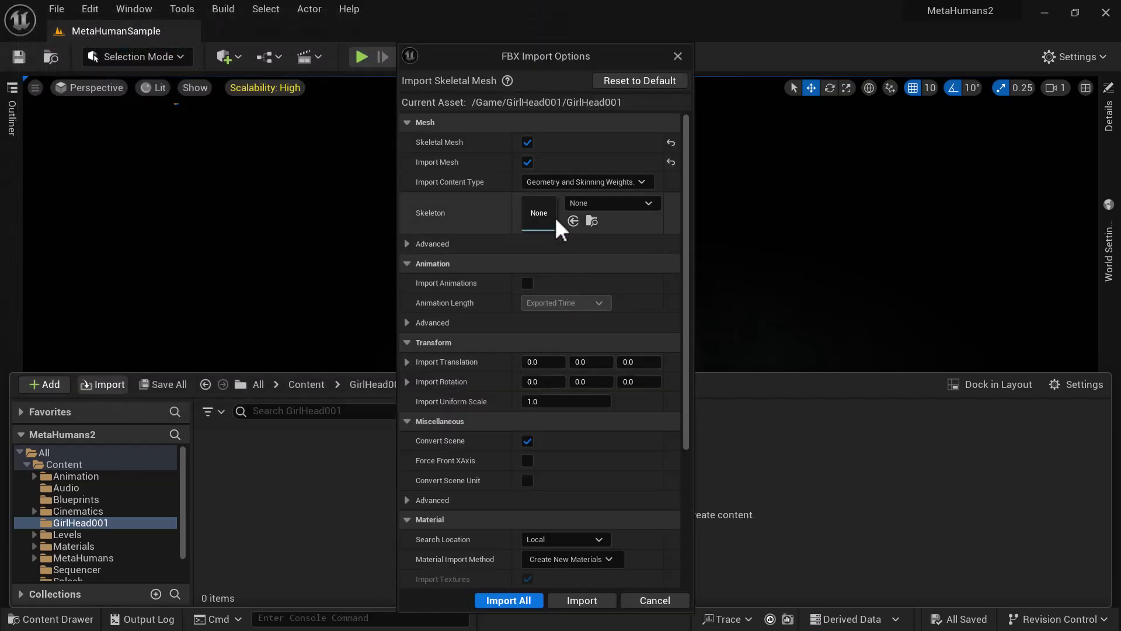
pyautogui.click(528, 142)
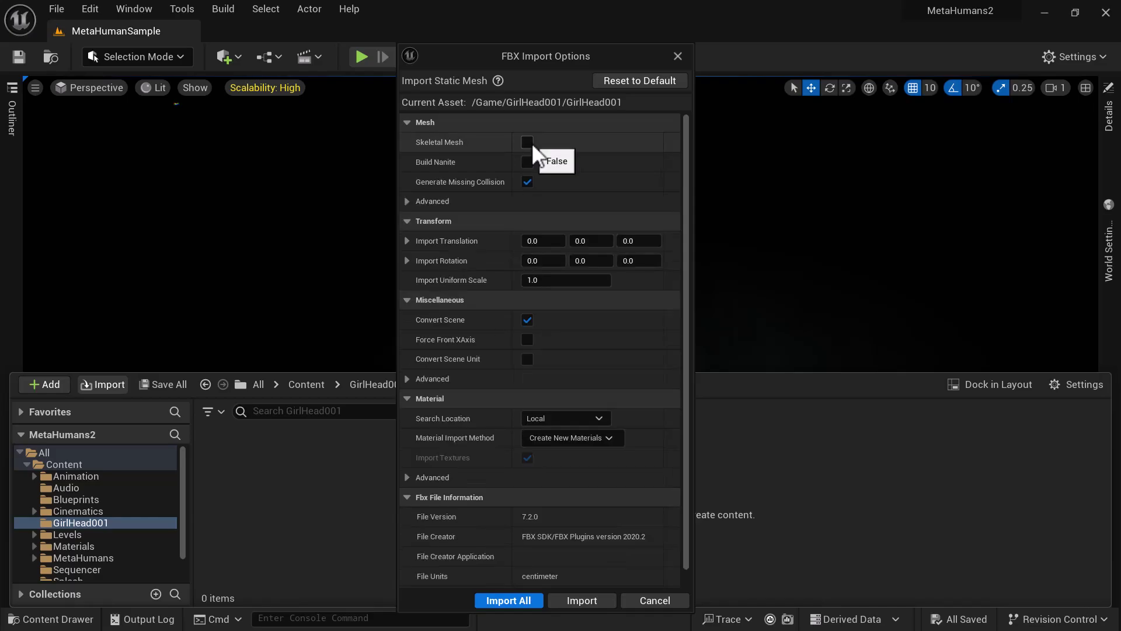
pyautogui.click(583, 600)
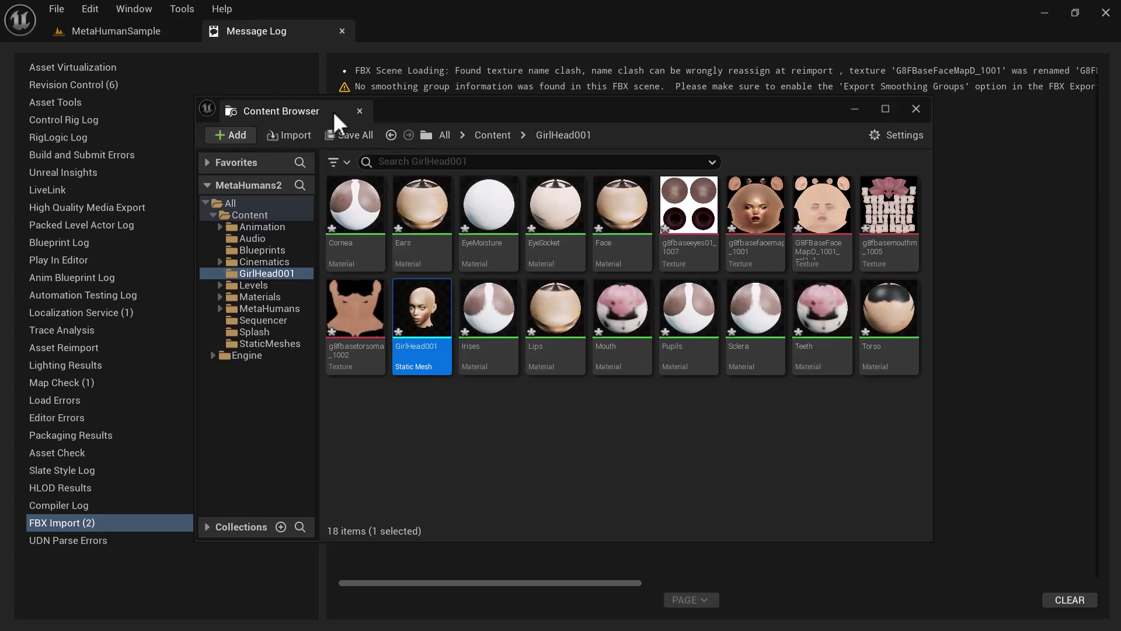
pyautogui.click(916, 108)
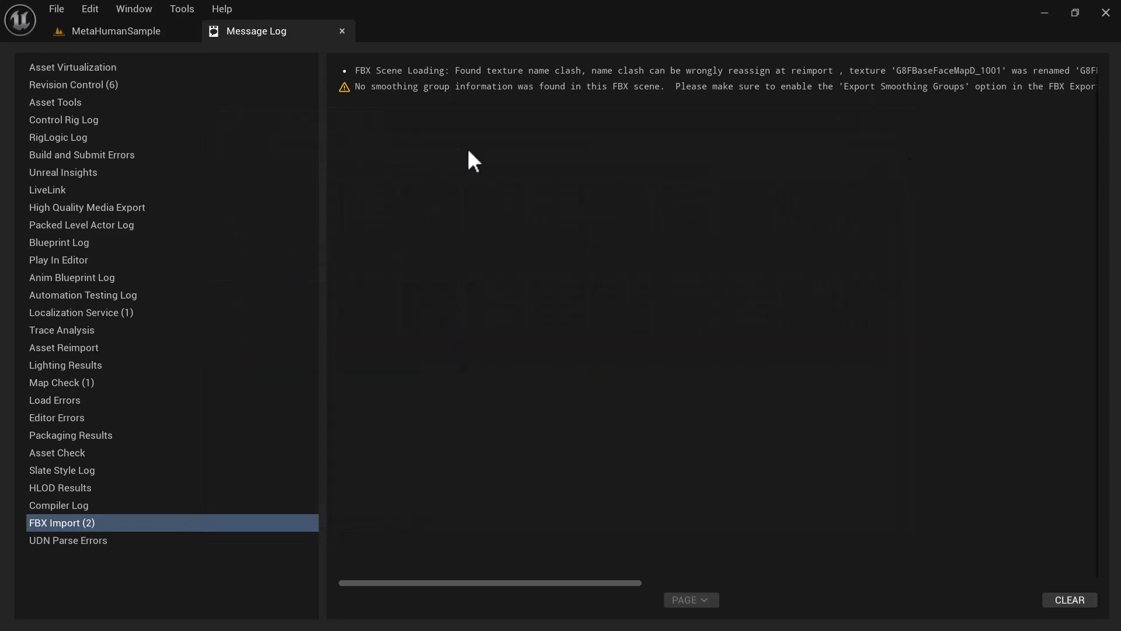
pyautogui.click(344, 32)
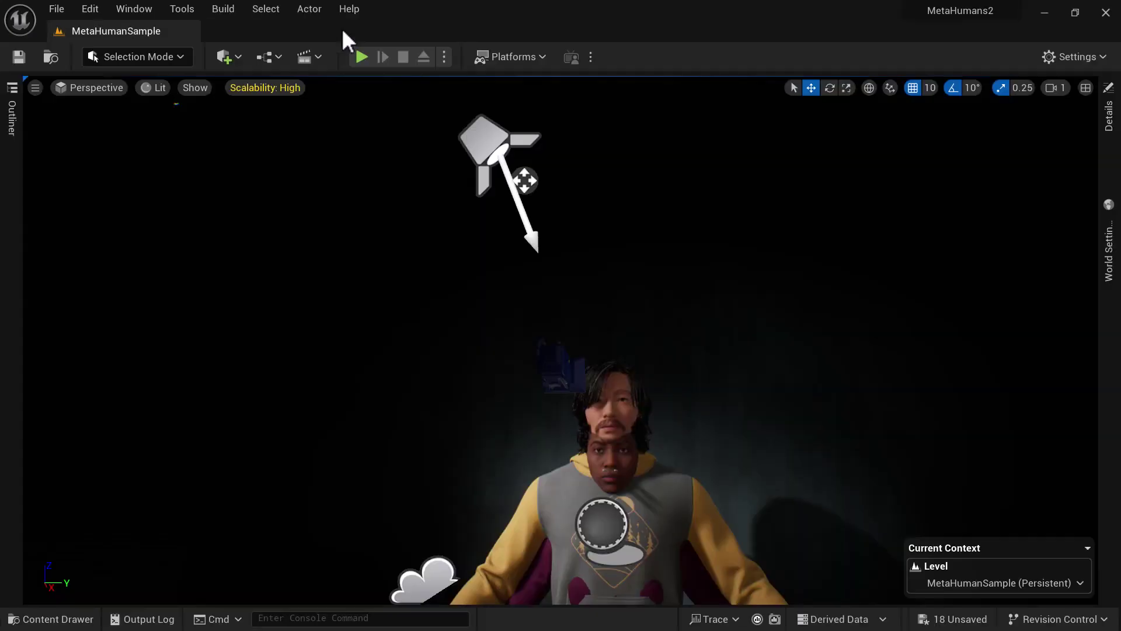
# - Create a MetaHuman Identity asset named GirlHead01 in the GirlHead001 content folder
pyautogui.click(55, 619)
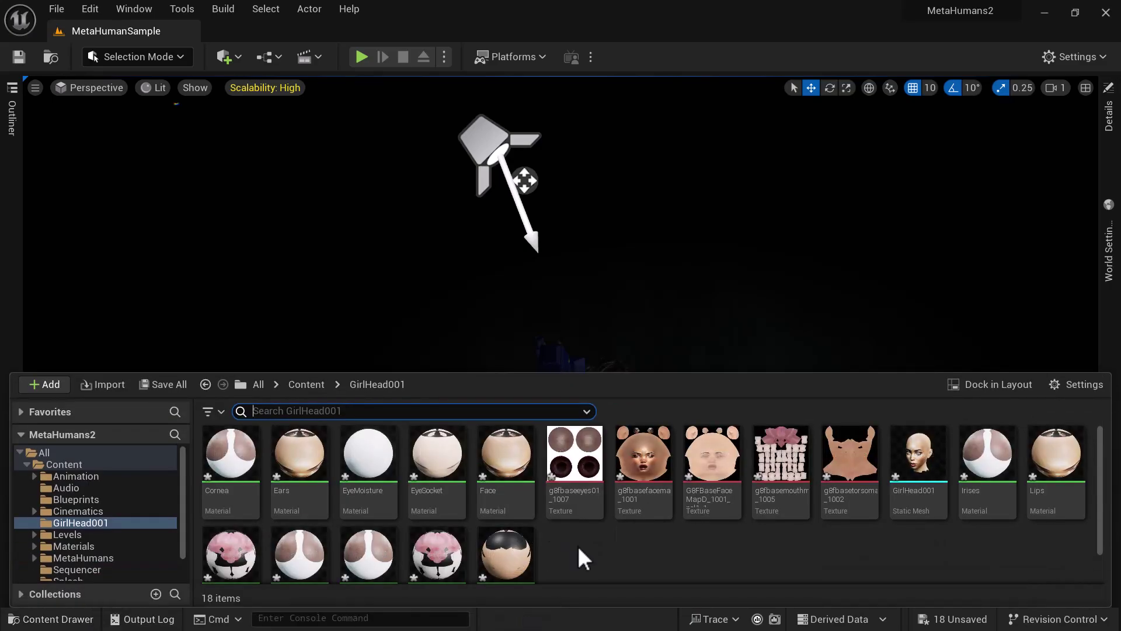
pyautogui.scroll(-1, 578, 547)
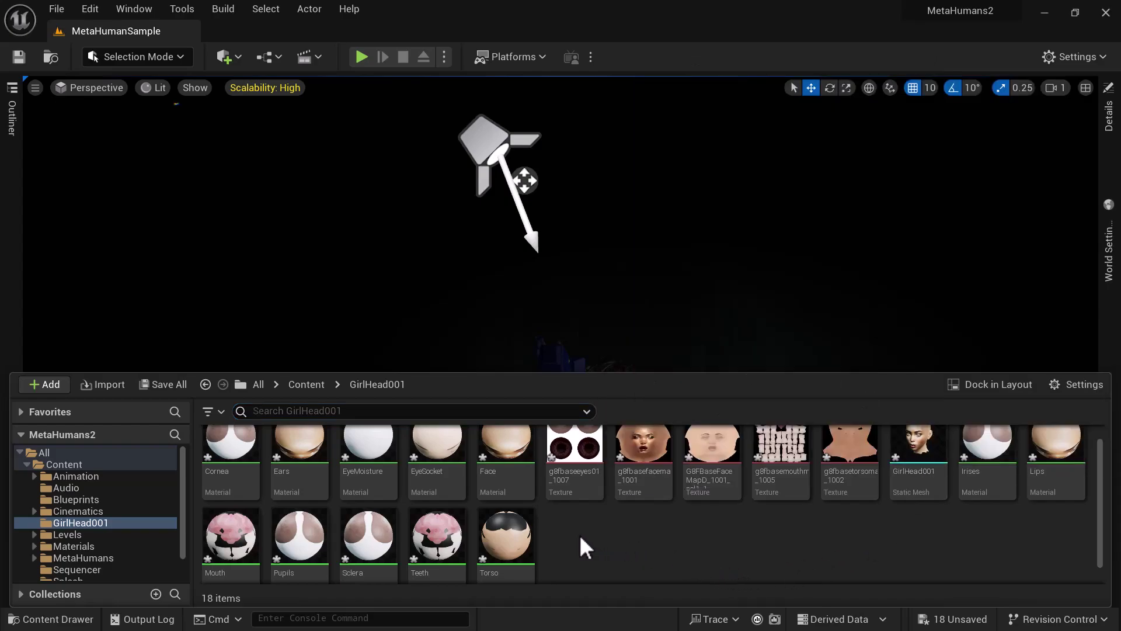
pyautogui.rightClick(580, 534)
pyautogui.moveTo(748, 493)
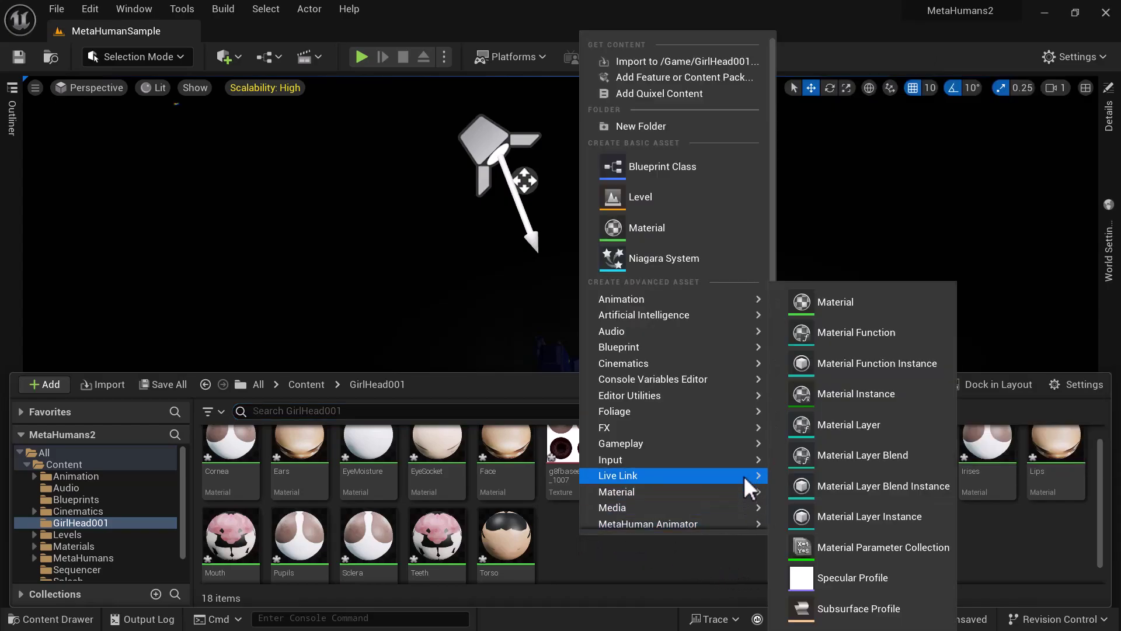
pyautogui.moveTo(744, 458)
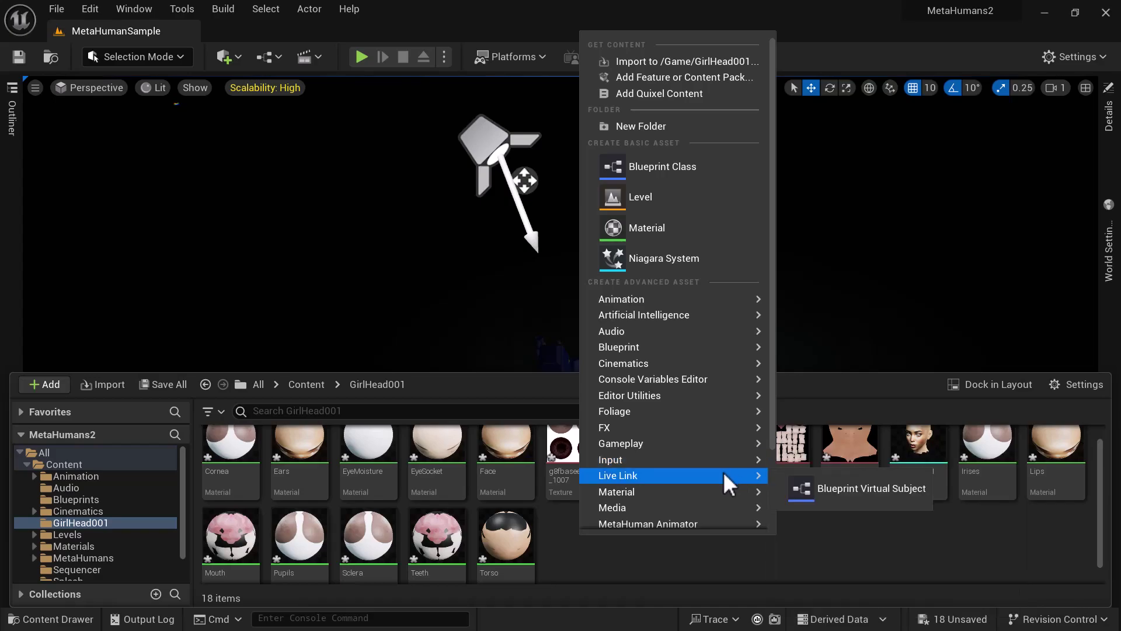
pyautogui.scroll(-1, 723, 472)
pyautogui.scroll(-1, 723, 472)
pyautogui.moveTo(723, 480)
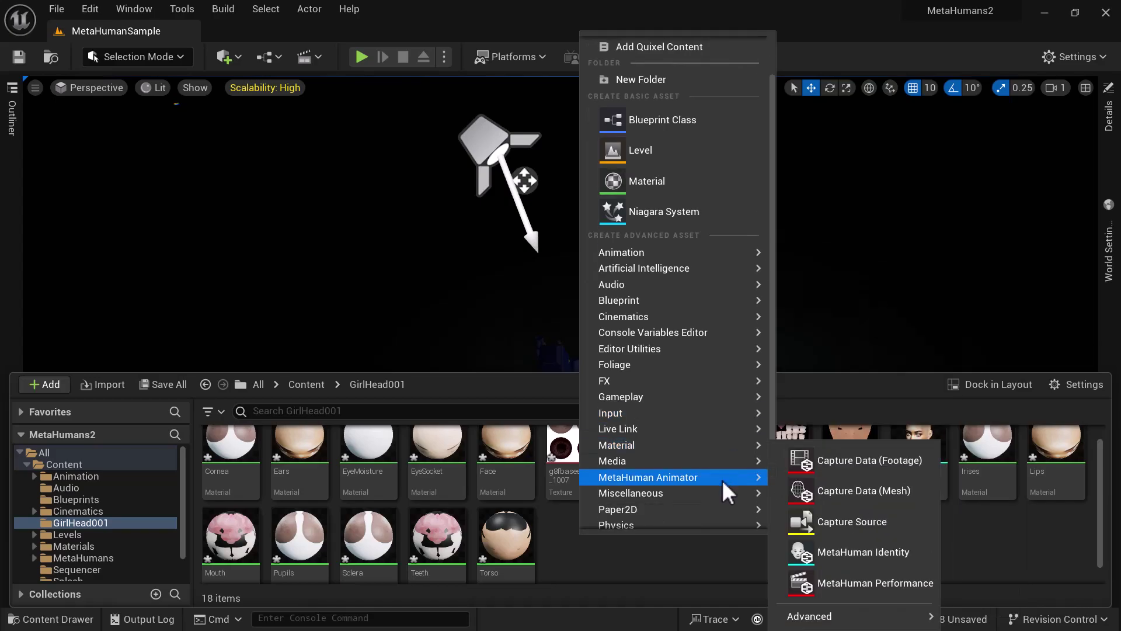
pyautogui.click(849, 553)
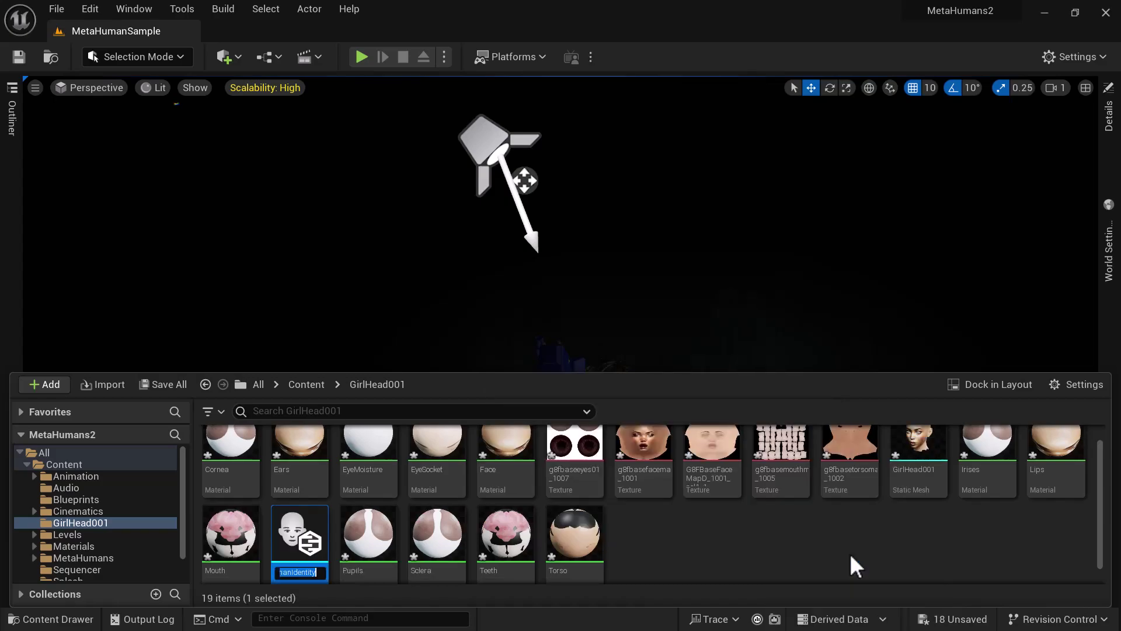
pyautogui.write('GirlHead01')
pyautogui.press('Return')
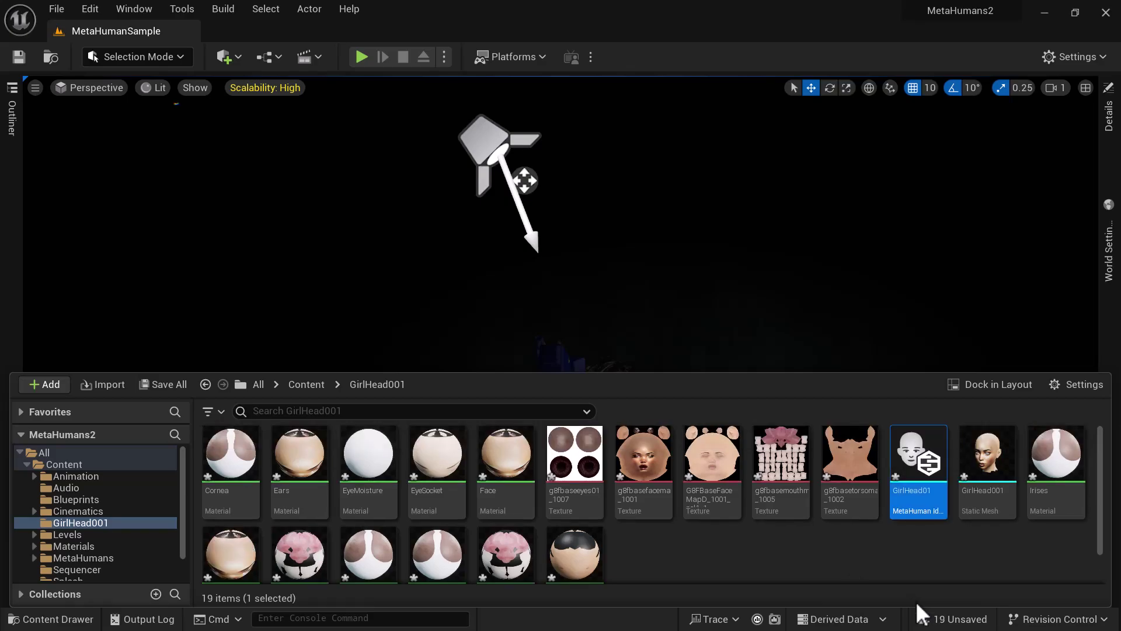
# - Open the GirlHead01 identity and create its components from the GirlHead001 static mesh
pyautogui.doubleClick(923, 464)
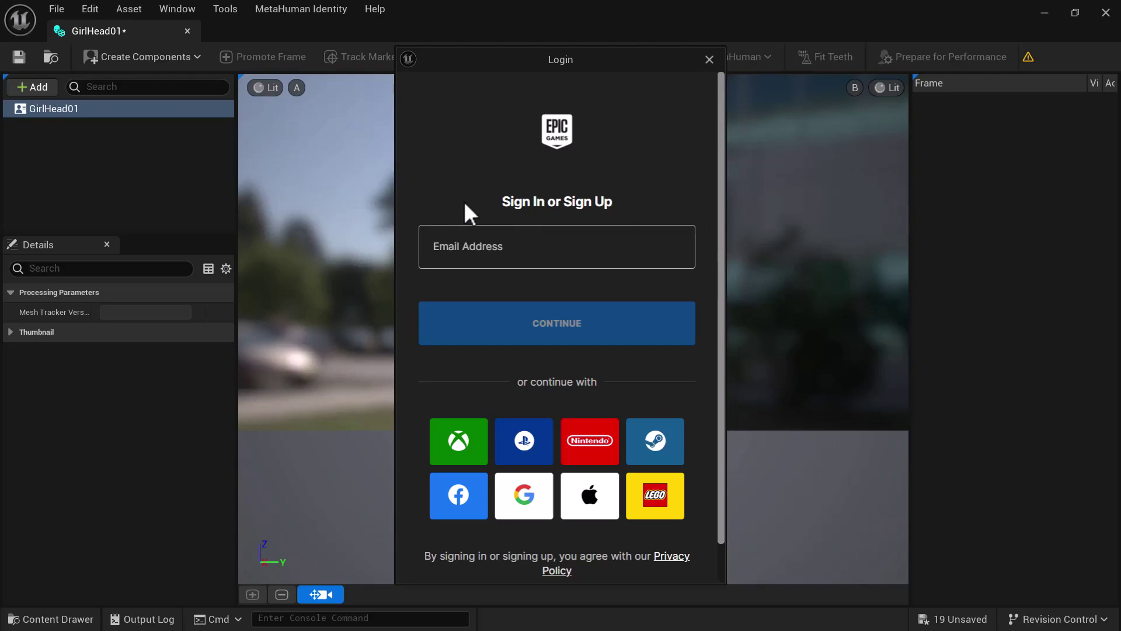
pyautogui.click(911, 62)
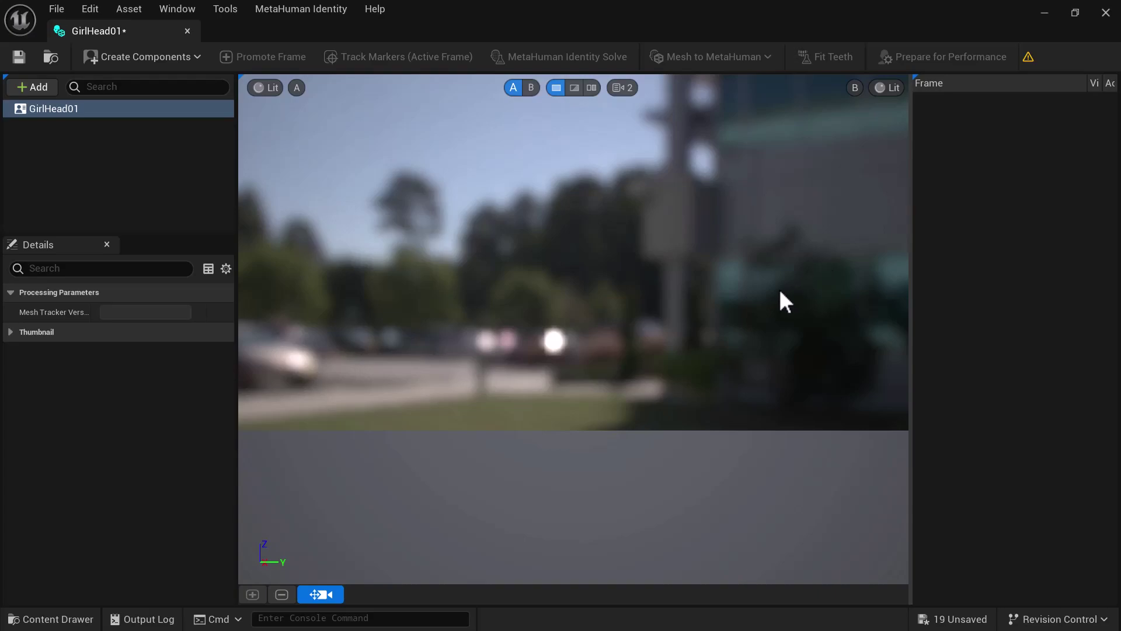
pyautogui.click(175, 64)
pyautogui.moveTo(183, 100)
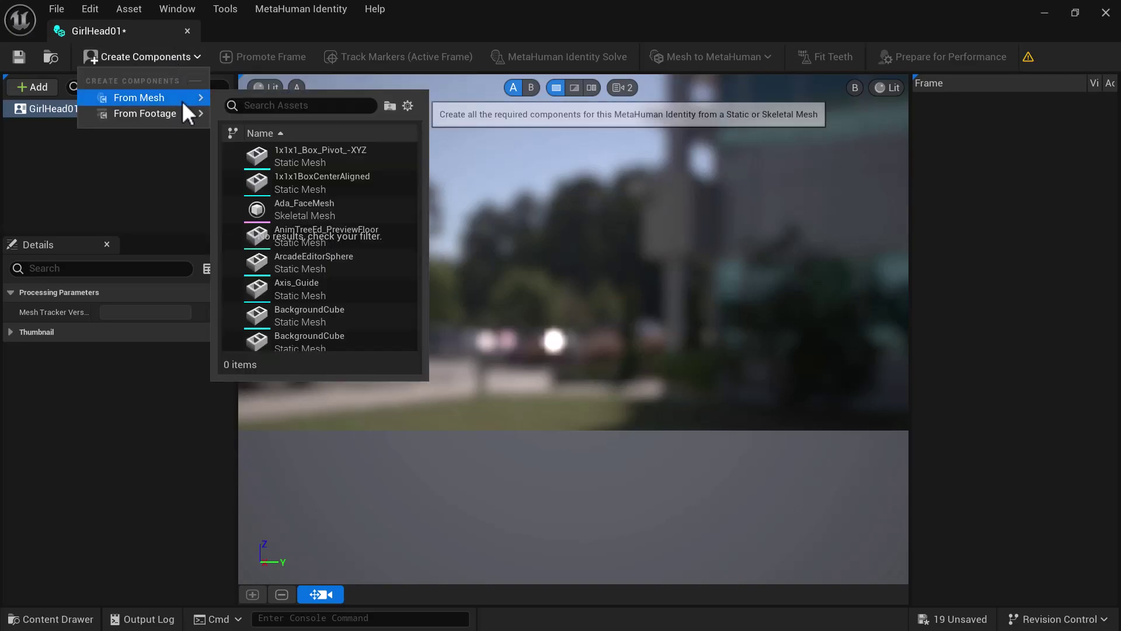
pyautogui.click(255, 106)
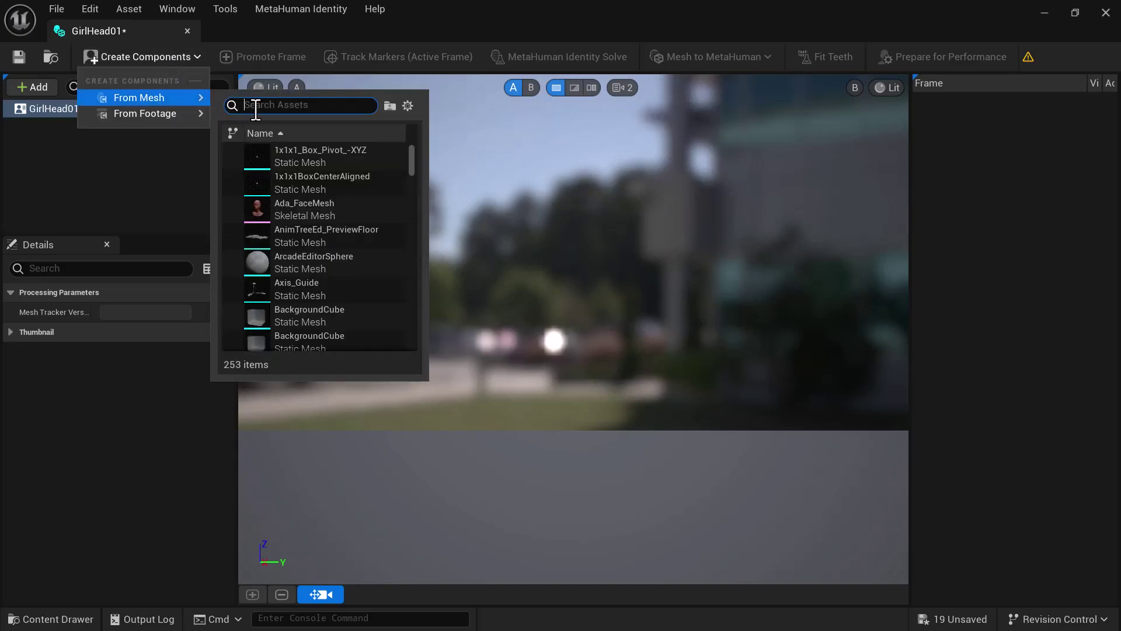
pyautogui.write('girl')
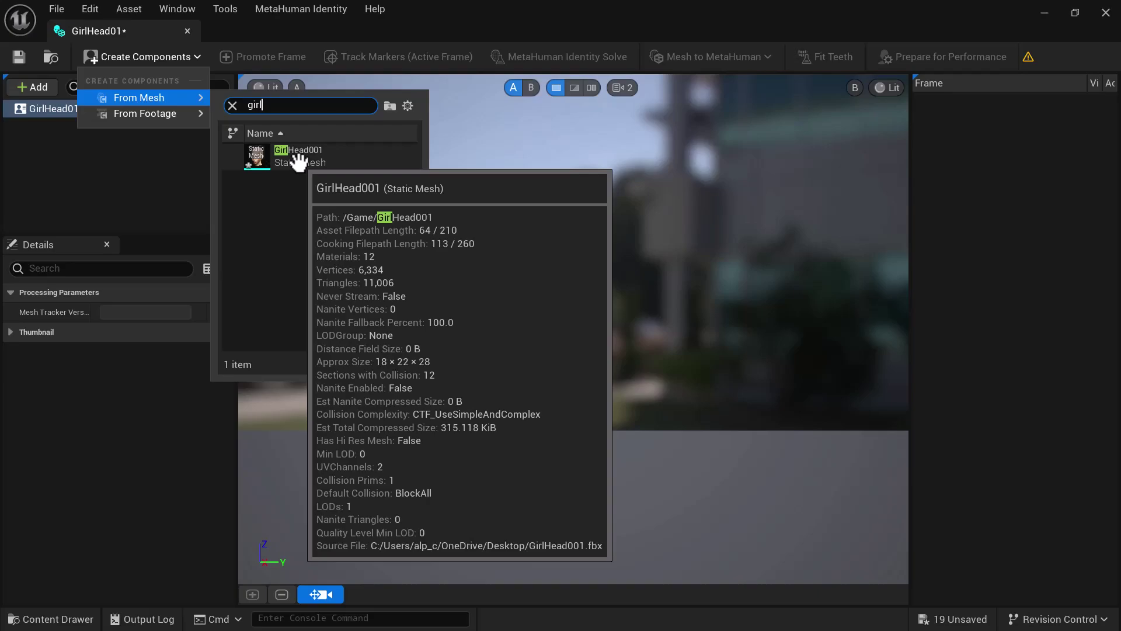
pyautogui.click(299, 162)
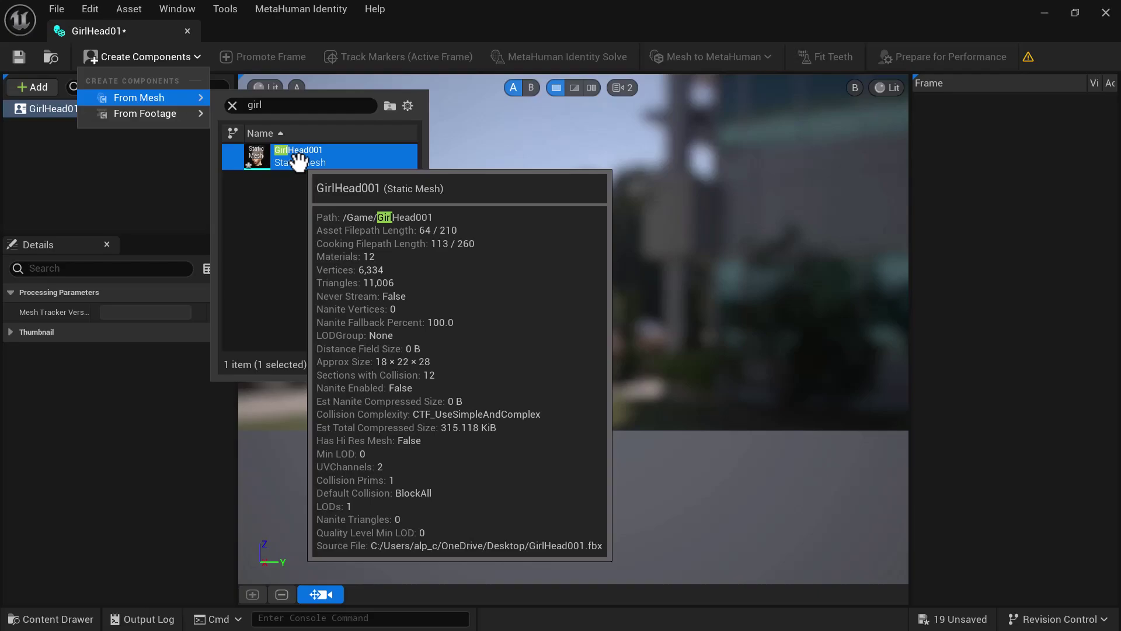
pyautogui.click(299, 162)
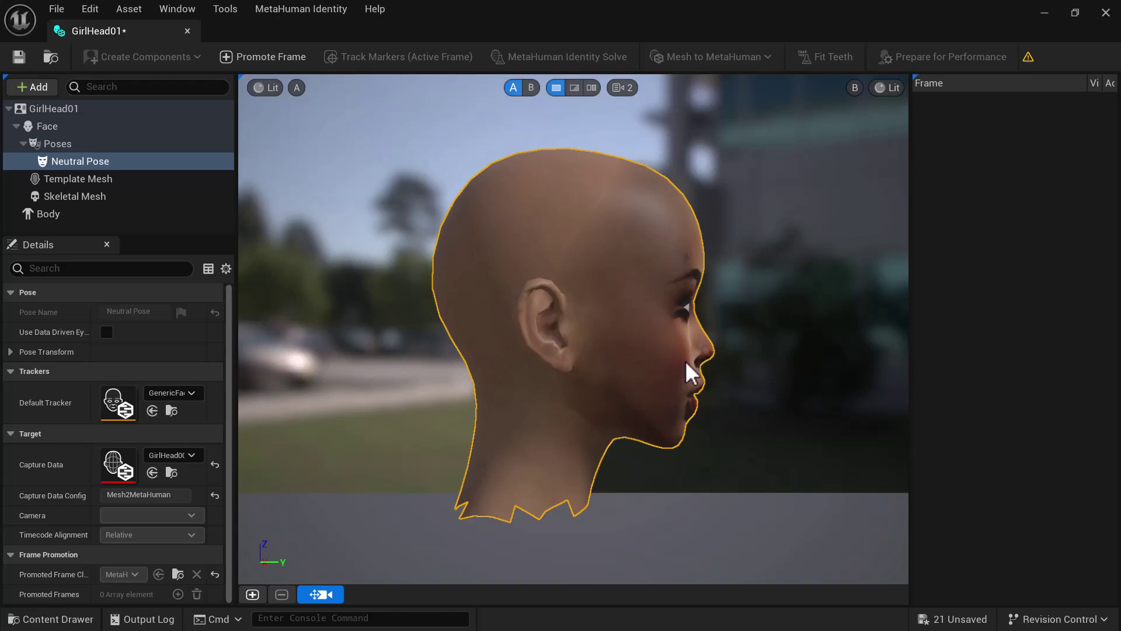
# - Set the identity's viewport A to the Unlit view mode with the head facing the camera
pyautogui.moveTo(708, 372); pyautogui.dragTo(501, 331)
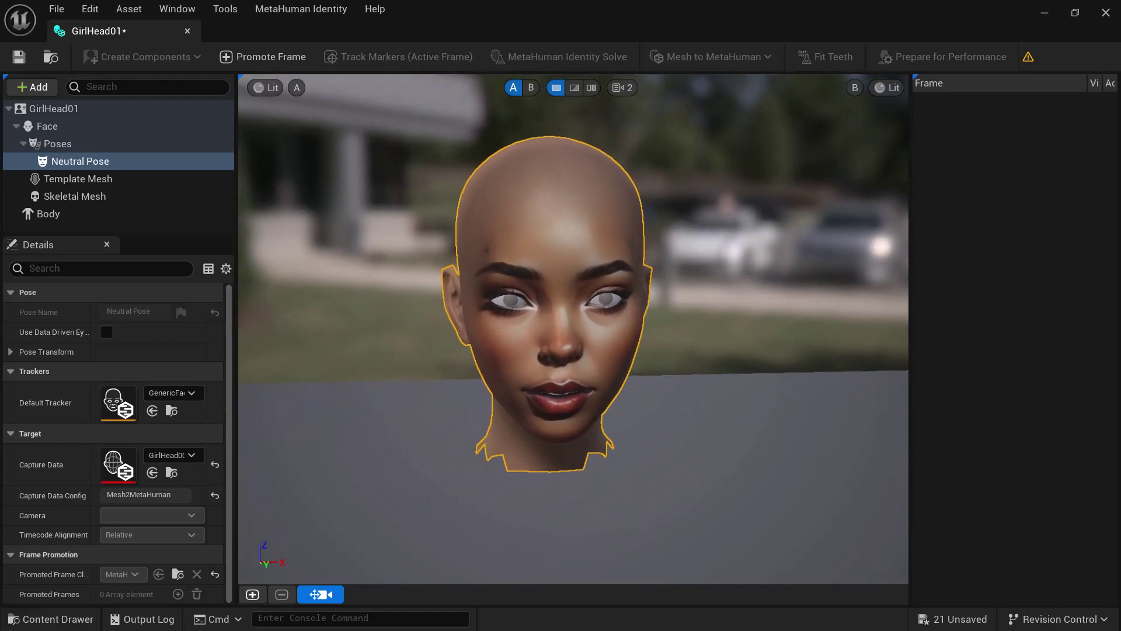
pyautogui.click(275, 89)
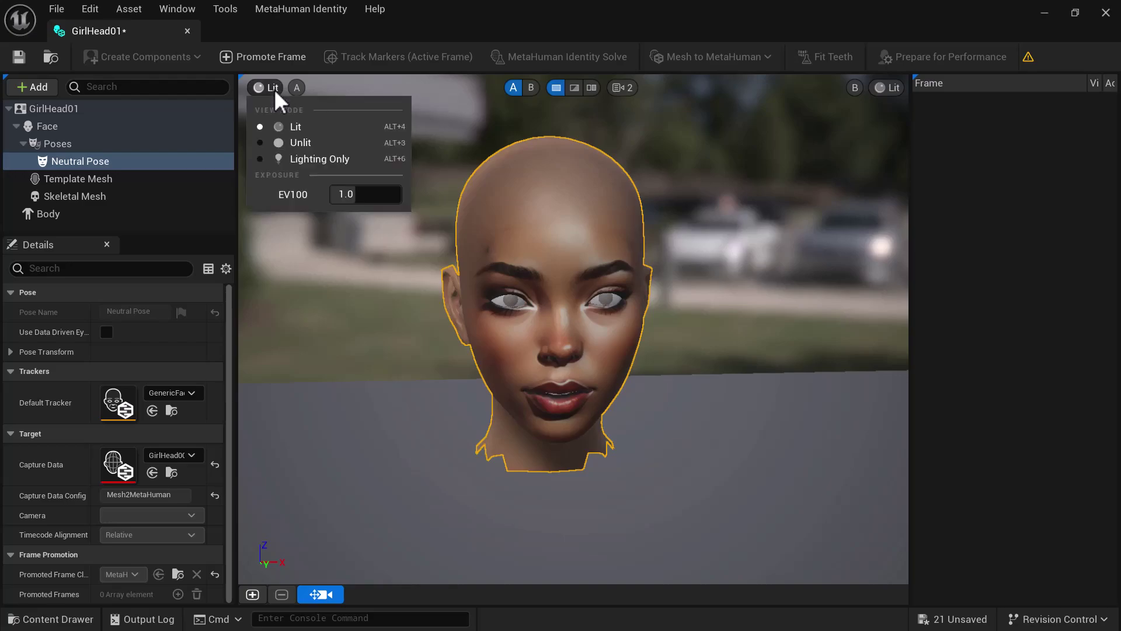
pyautogui.click(262, 140)
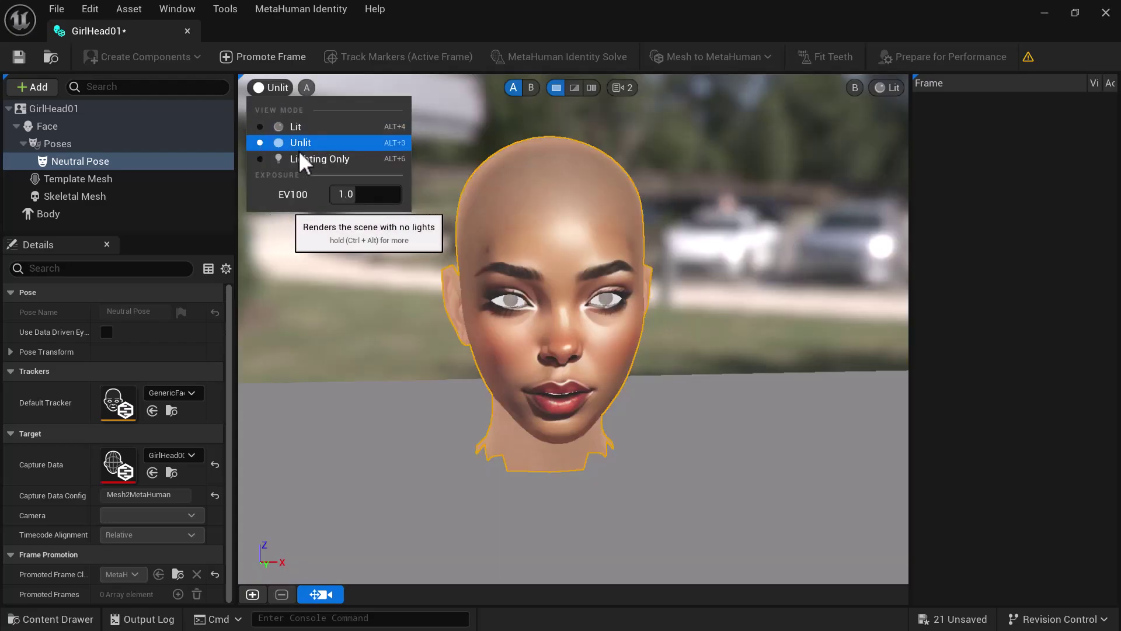
# - Align the head straight to the camera and promote this frame as the front view
pyautogui.click(632, 299)
pyautogui.moveTo(633, 299); pyautogui.dragTo(560, 284)
pyautogui.moveTo(559, 284); pyautogui.dragTo(592, 231, button='middle')
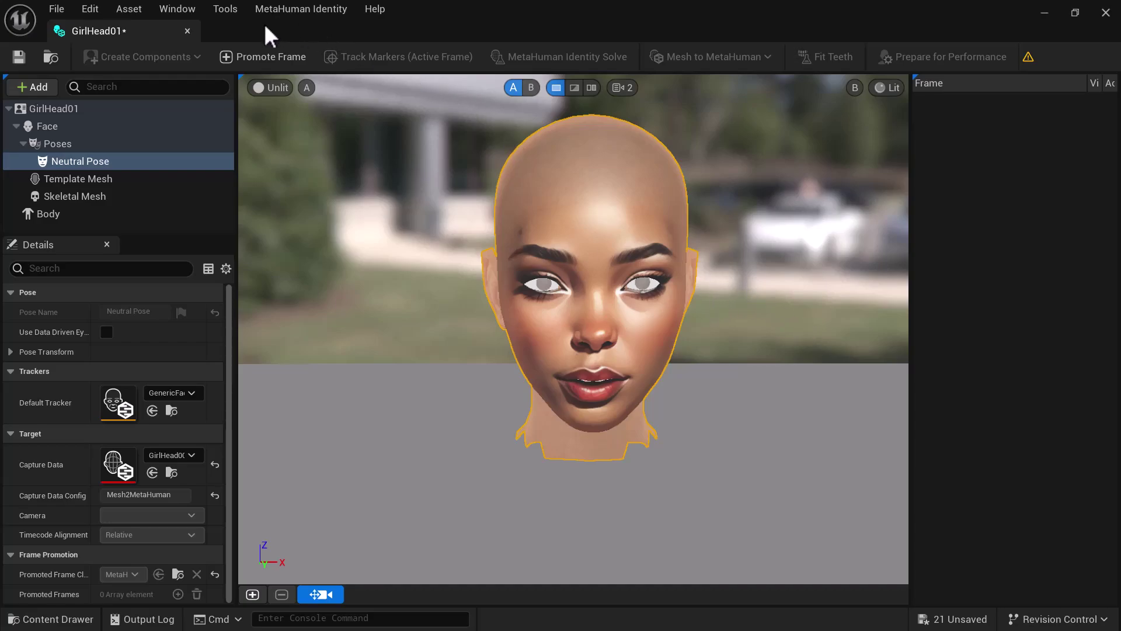
pyautogui.click(261, 54)
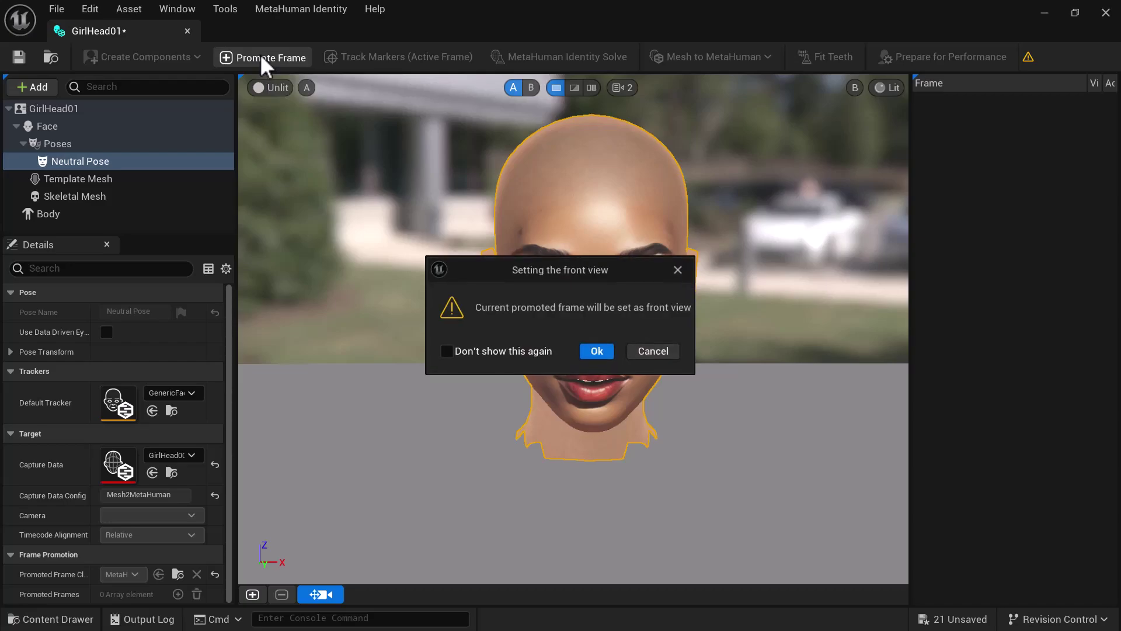
pyautogui.click(606, 358)
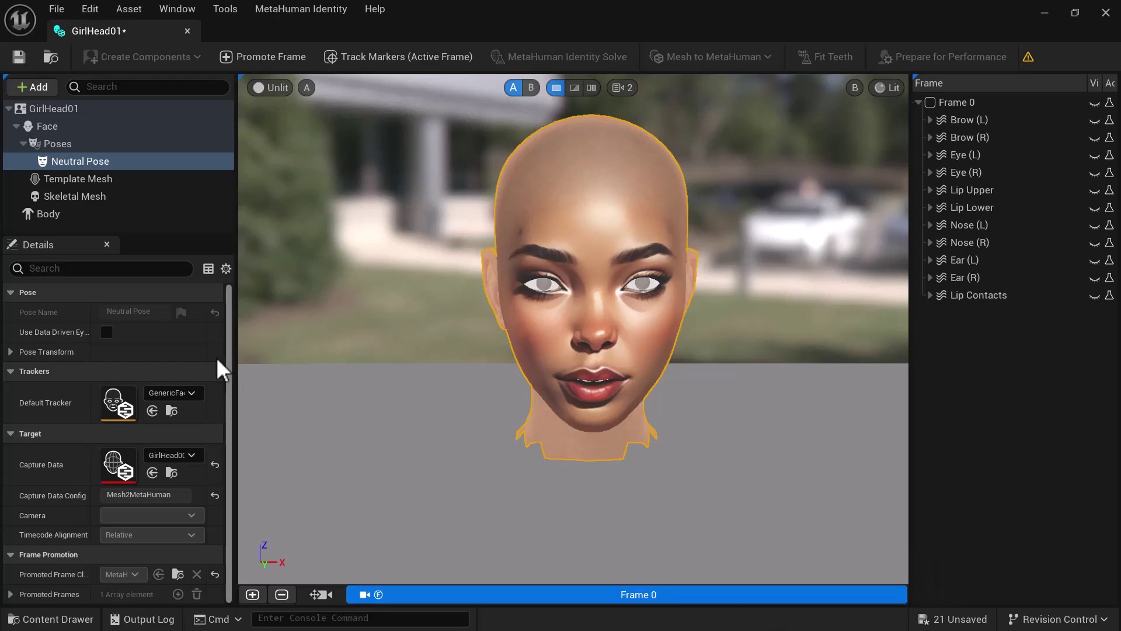
# - Turn on autotracking for Frame 0 to place the facial markers, and lock the frame's camera
pyautogui.rightClick(678, 594)
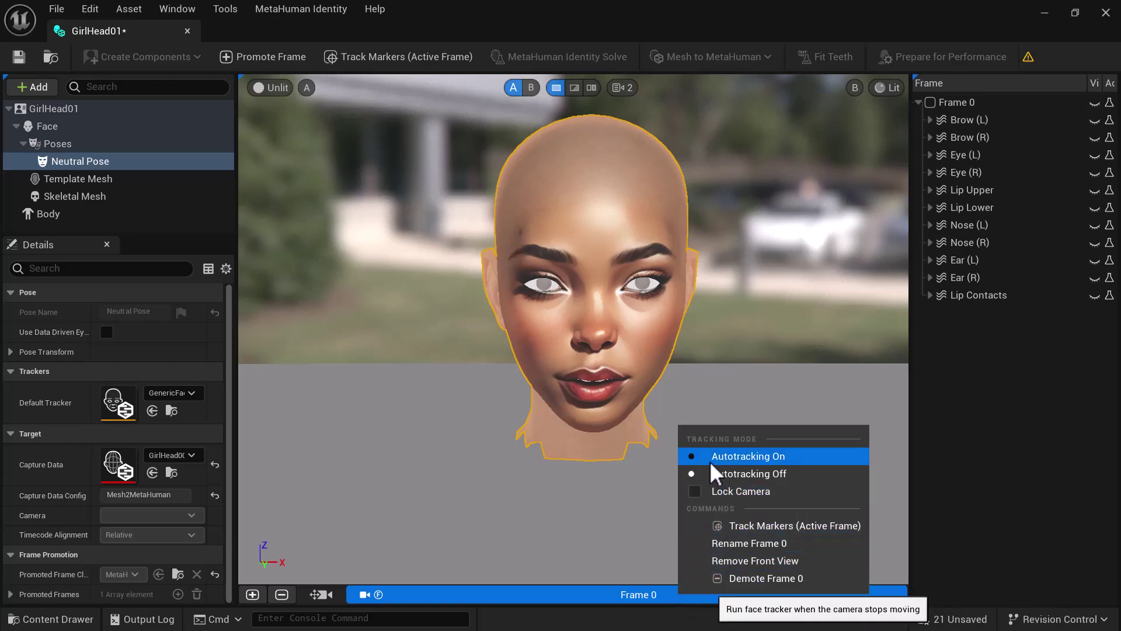
pyautogui.click(692, 456)
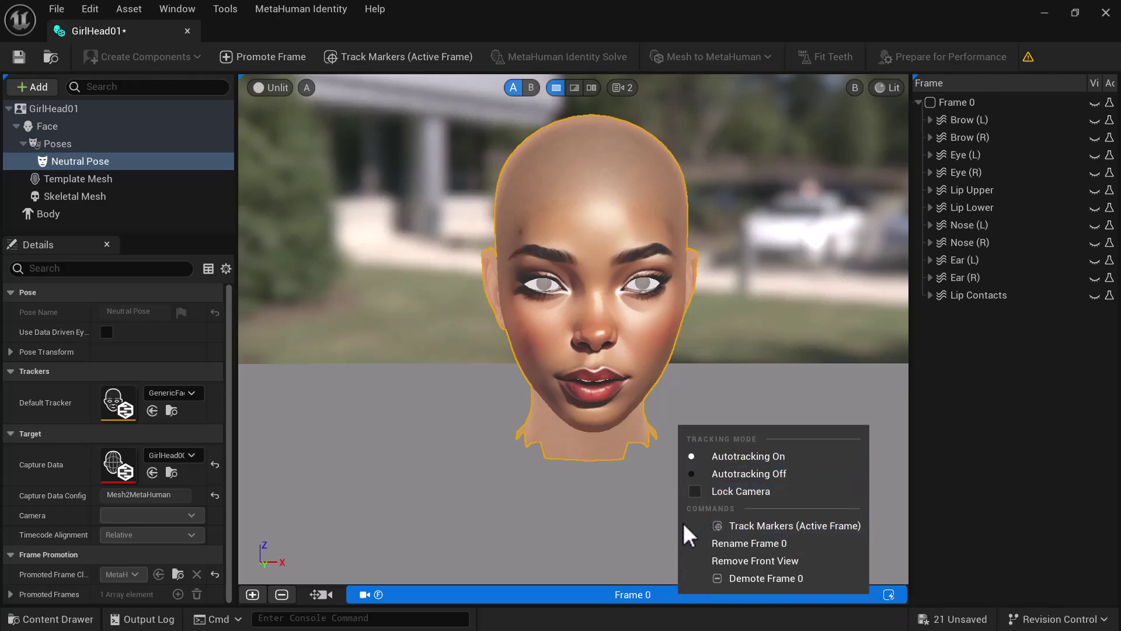
pyautogui.click(657, 593)
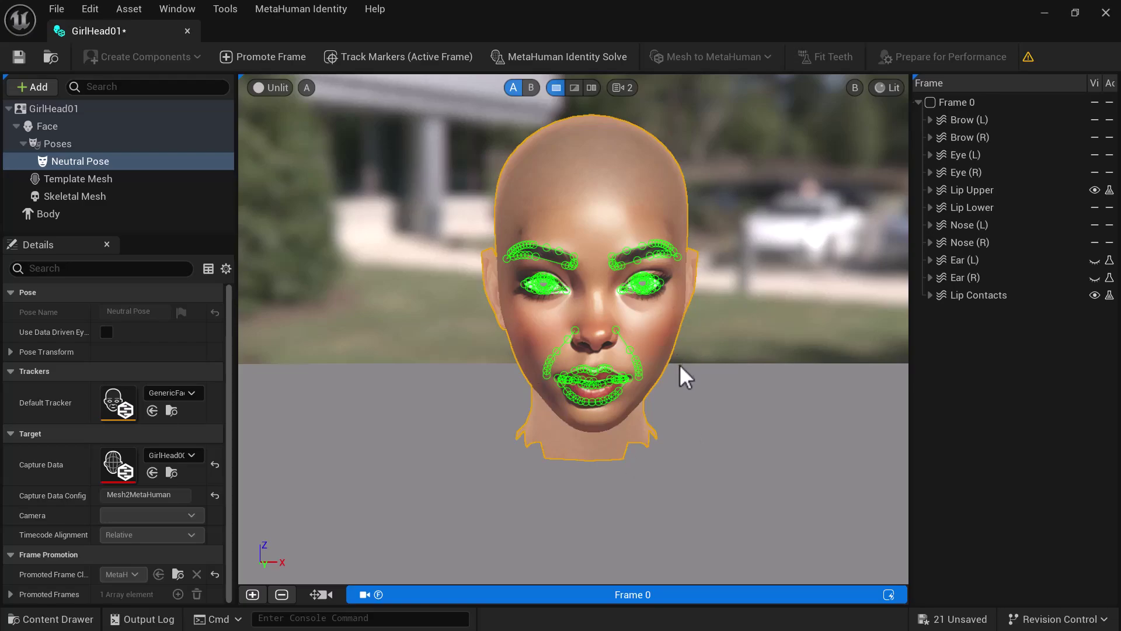
pyautogui.rightClick(736, 588)
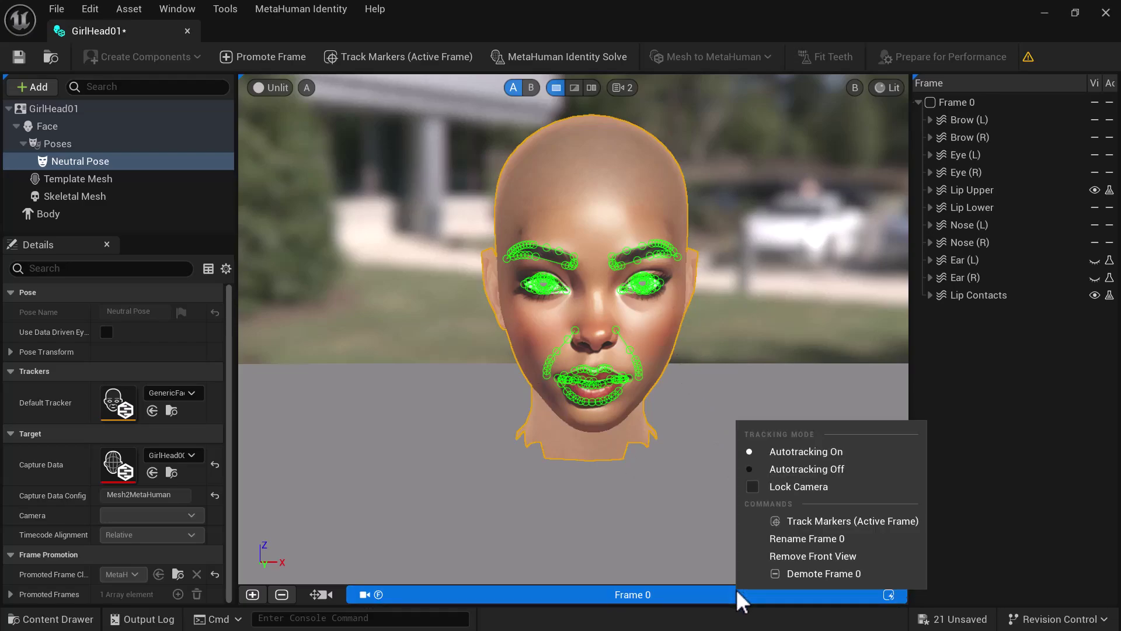
pyautogui.click(751, 486)
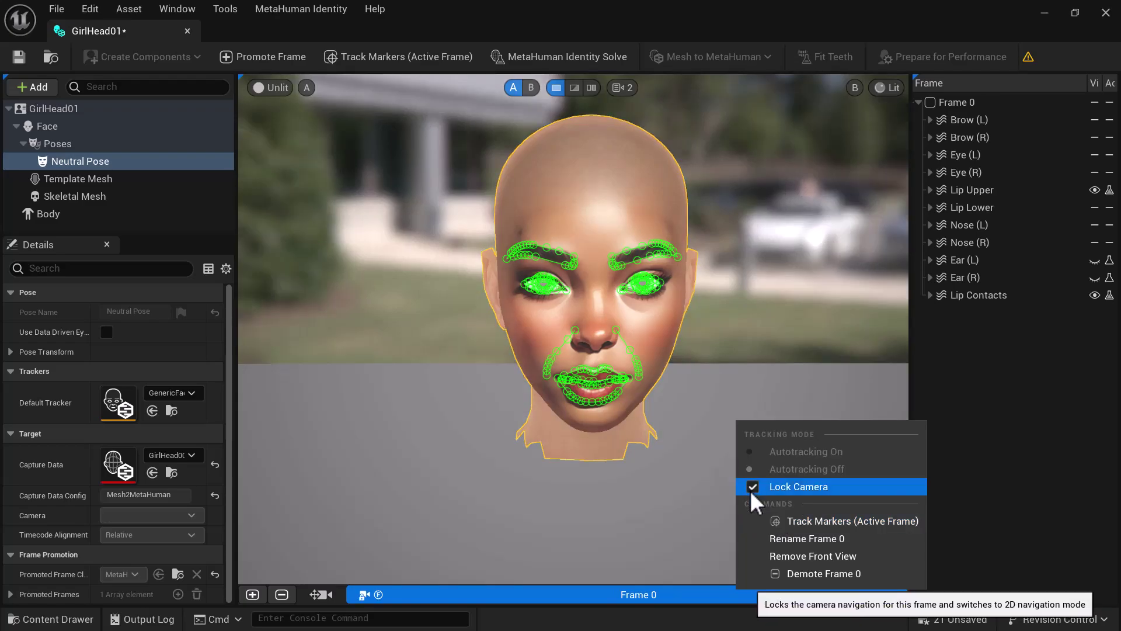
# - Assign the second body type preset to the identity's Body part
pyautogui.click(652, 40)
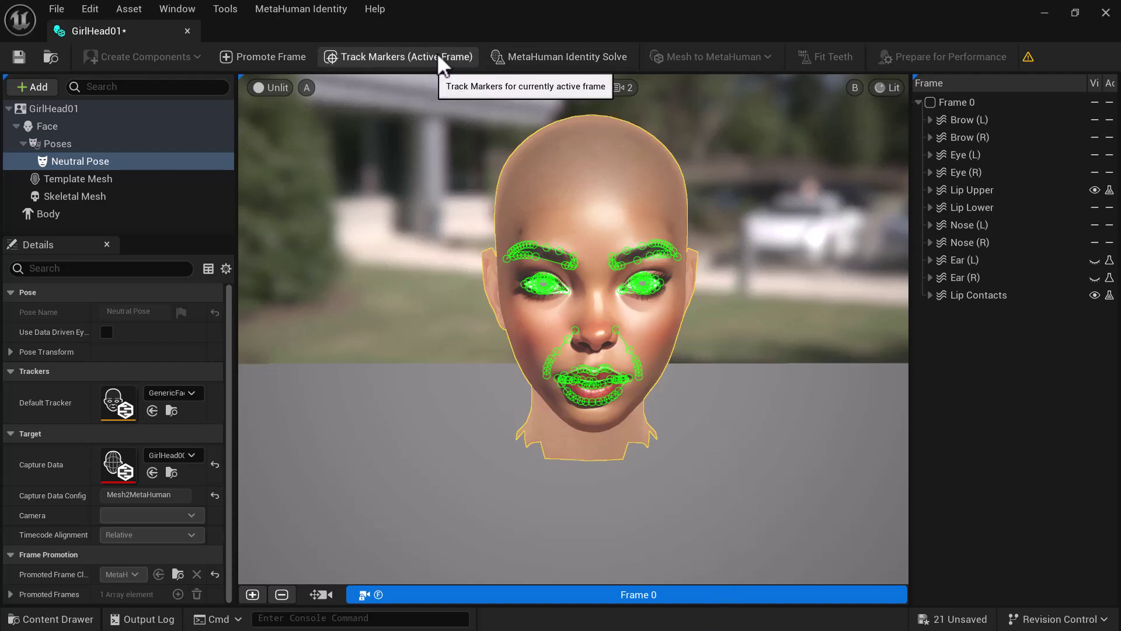
pyautogui.moveTo(57, 214)
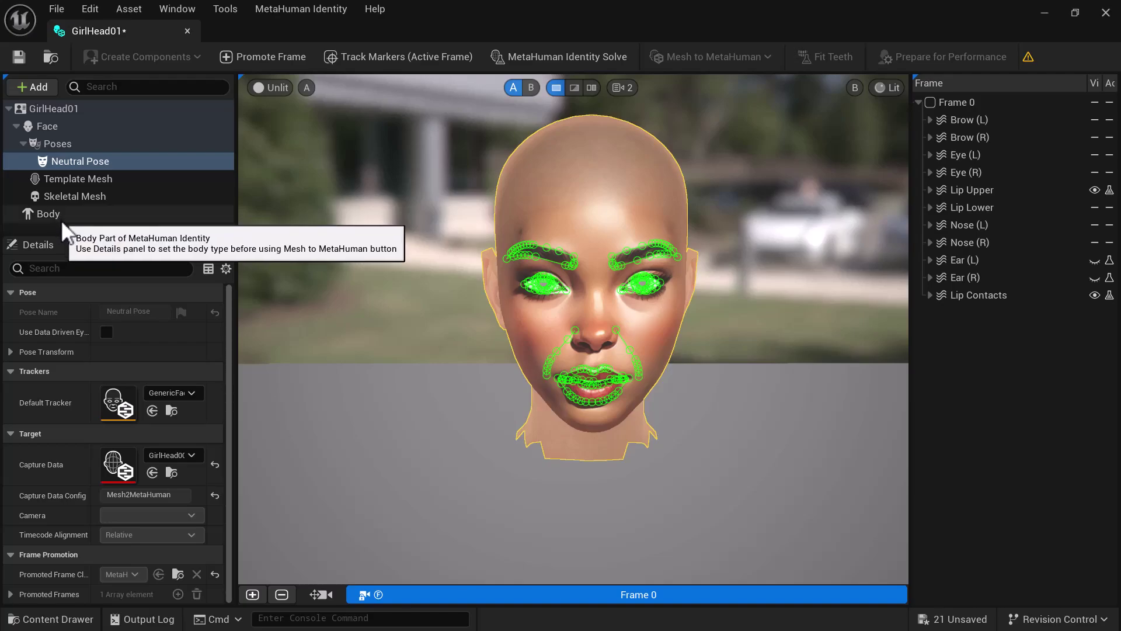
pyautogui.click(60, 220)
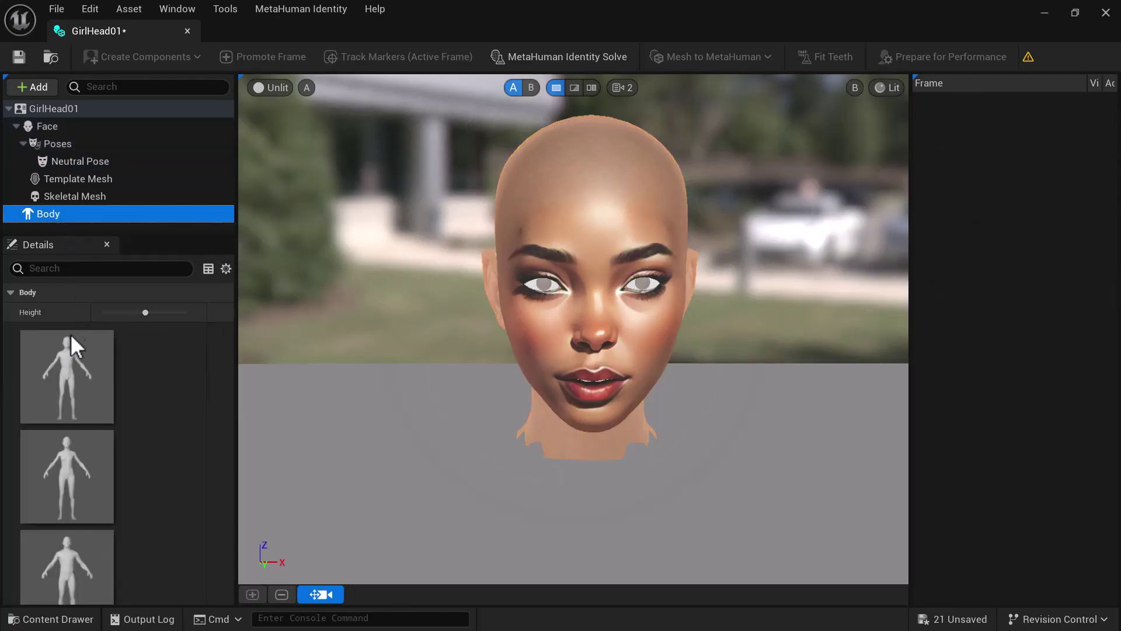
pyautogui.click(64, 468)
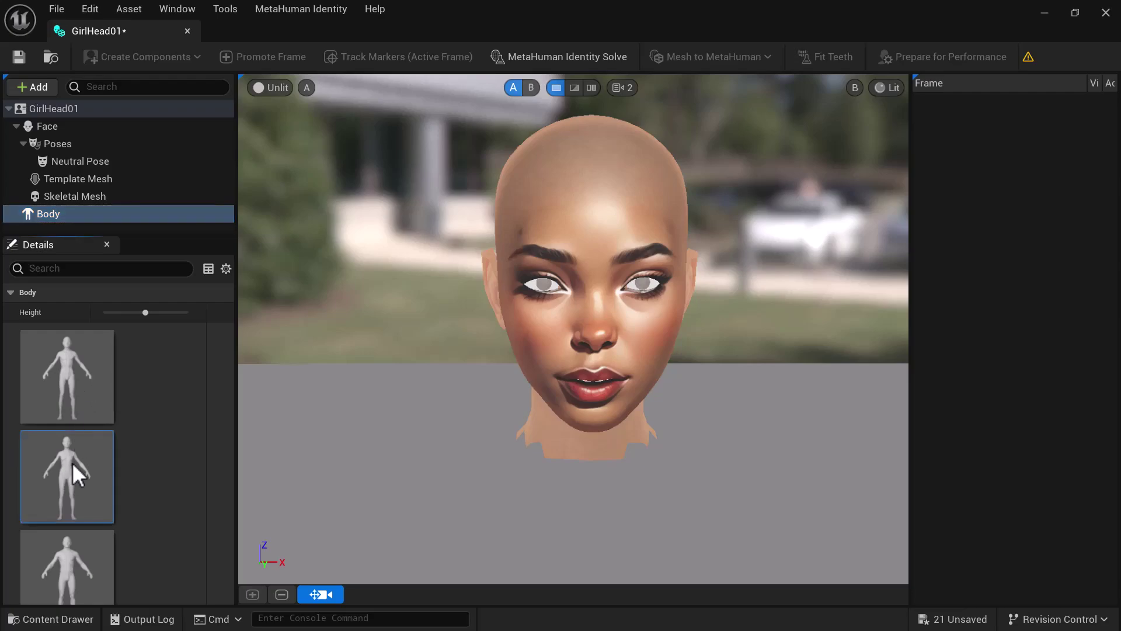
# - Run the MetaHuman Identity Solve on the neutral pose and auto-rig the identity as Skeletal Mesh + Full MetaHuman
pyautogui.click(98, 161)
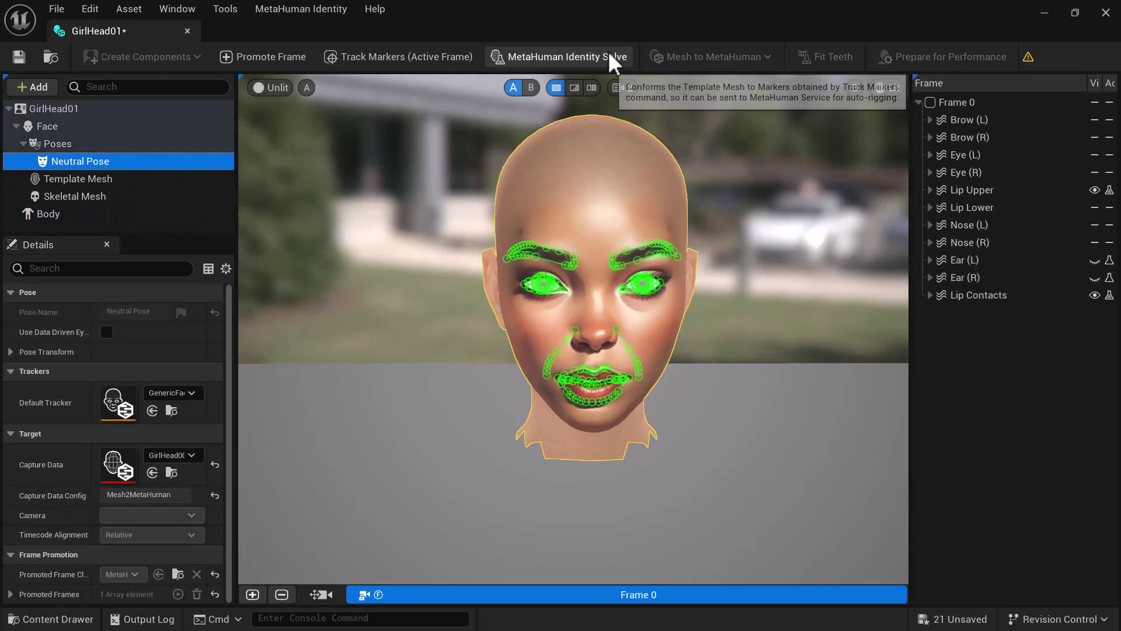
pyautogui.click(570, 58)
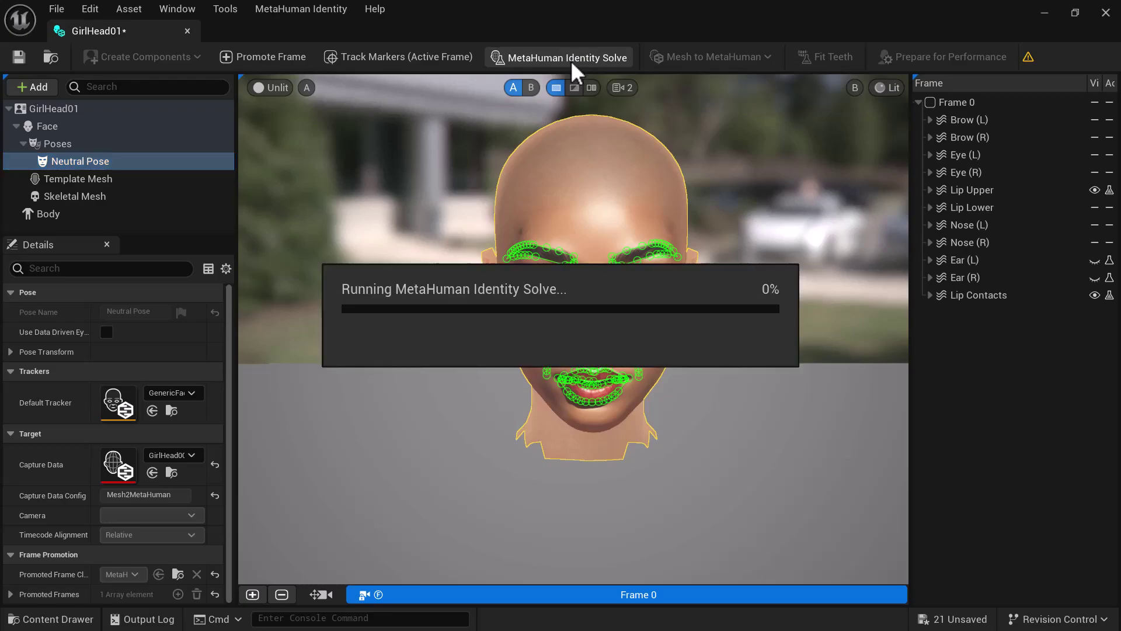
pyautogui.click(745, 58)
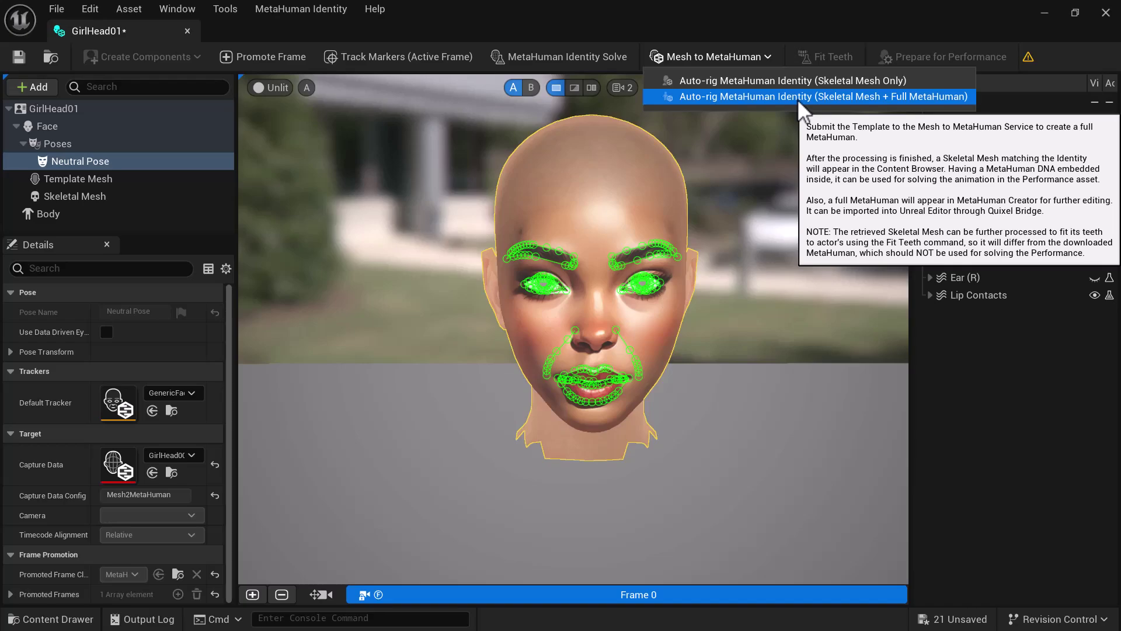
pyautogui.click(798, 98)
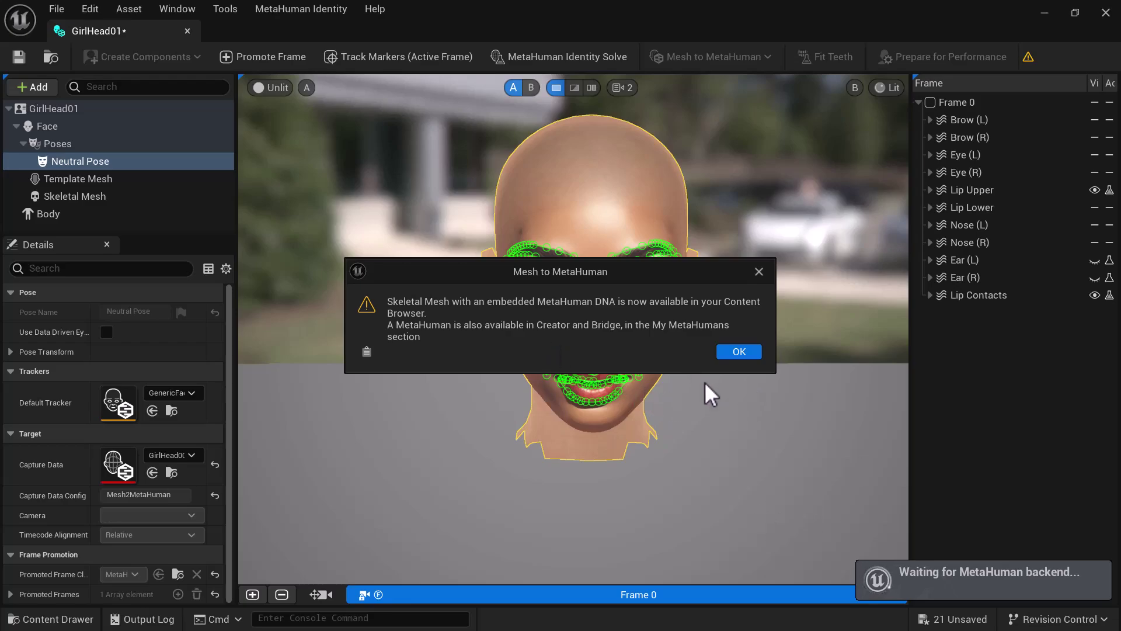
pyautogui.click(739, 351)
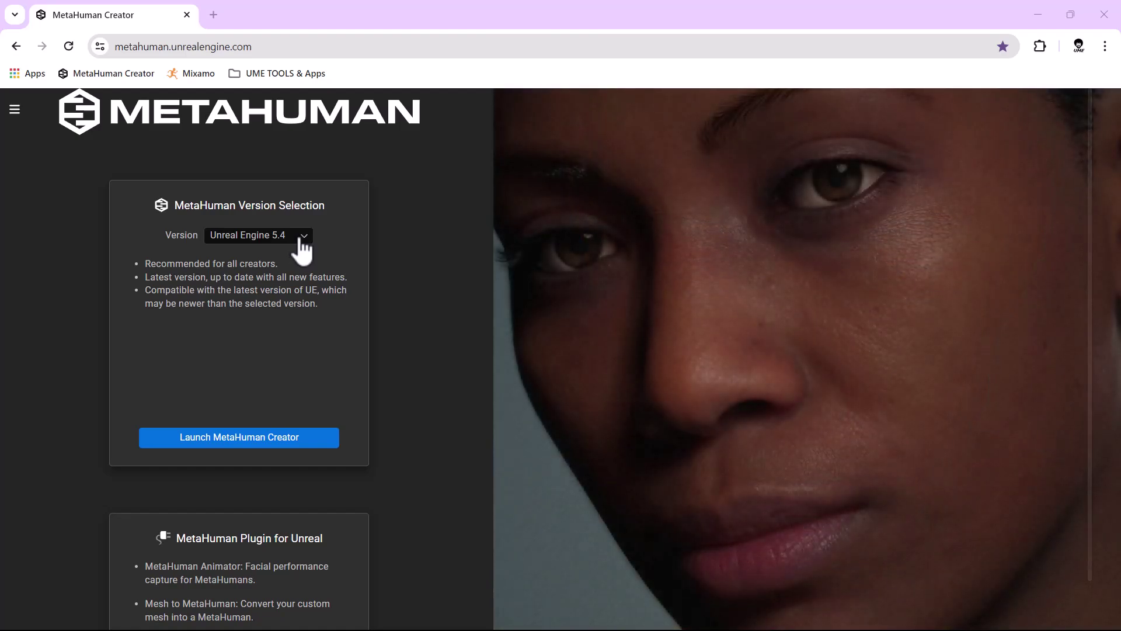
# - In the browser, launch MetaHuman Creator for Unreal Engine 5.3 and open the GirlHead01 MetaHuman for editing
pyautogui.click(300, 236)
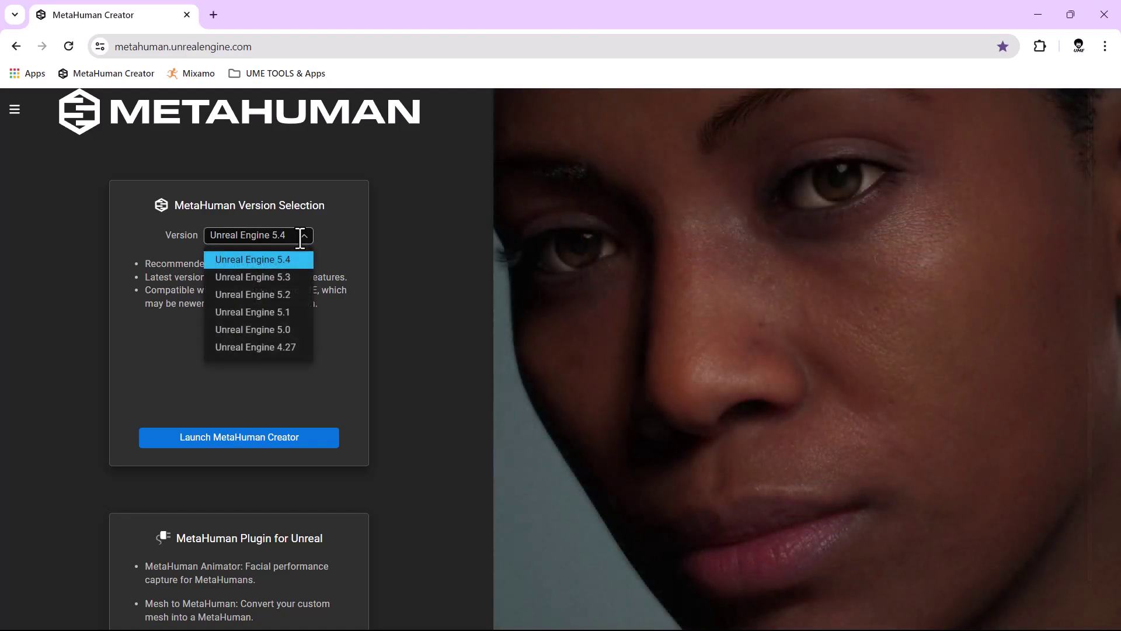
pyautogui.click(298, 277)
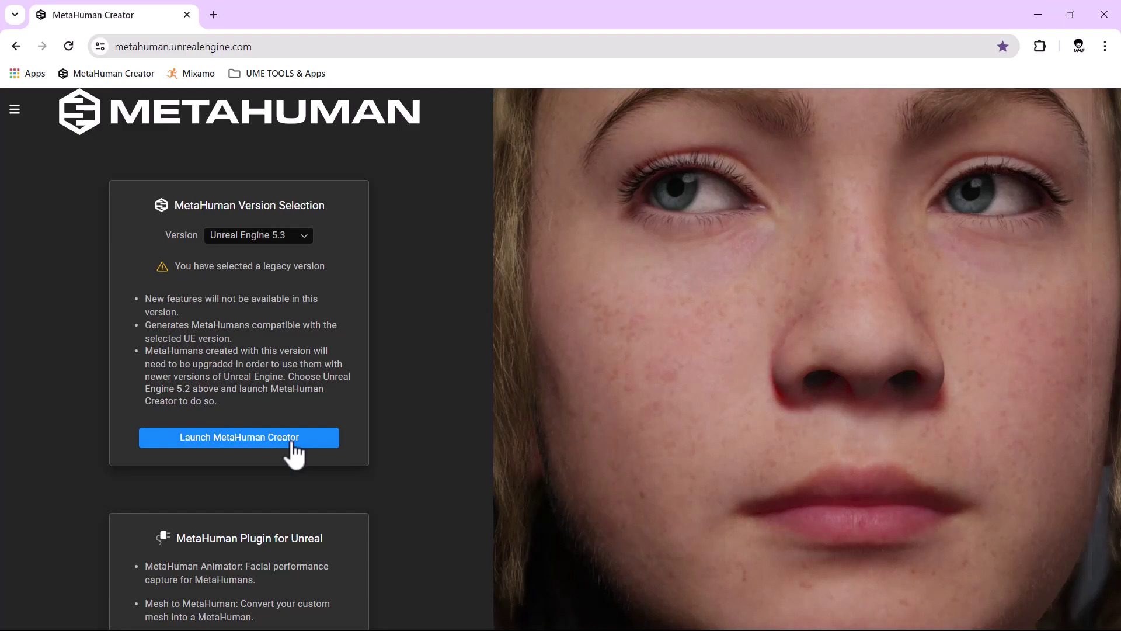
pyautogui.click(295, 450)
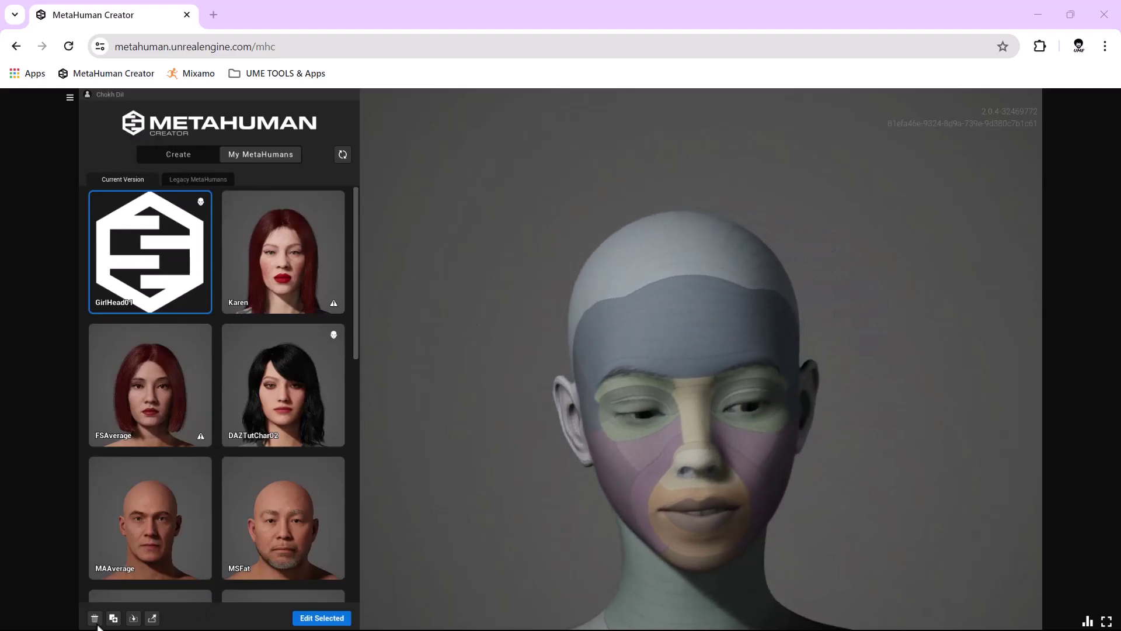
pyautogui.click(322, 618)
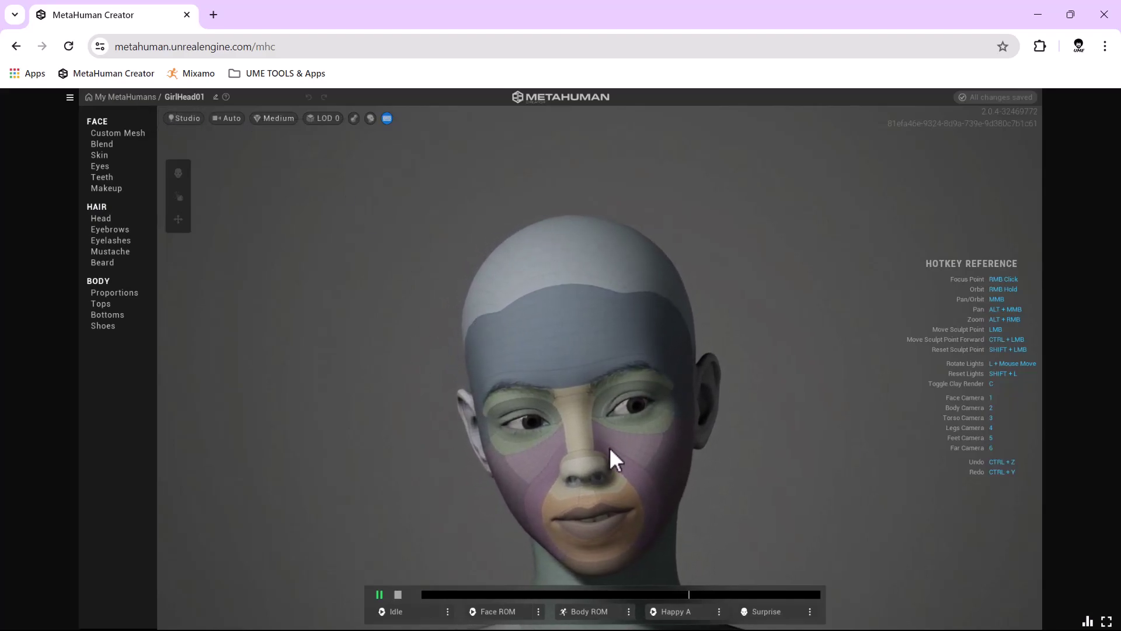
# - With the preview animation stopped, try the crown's Custom Mesh region influence at 0.0 and 1.0, and set the inner mouth's influence to 0.0
pyautogui.click(119, 133)
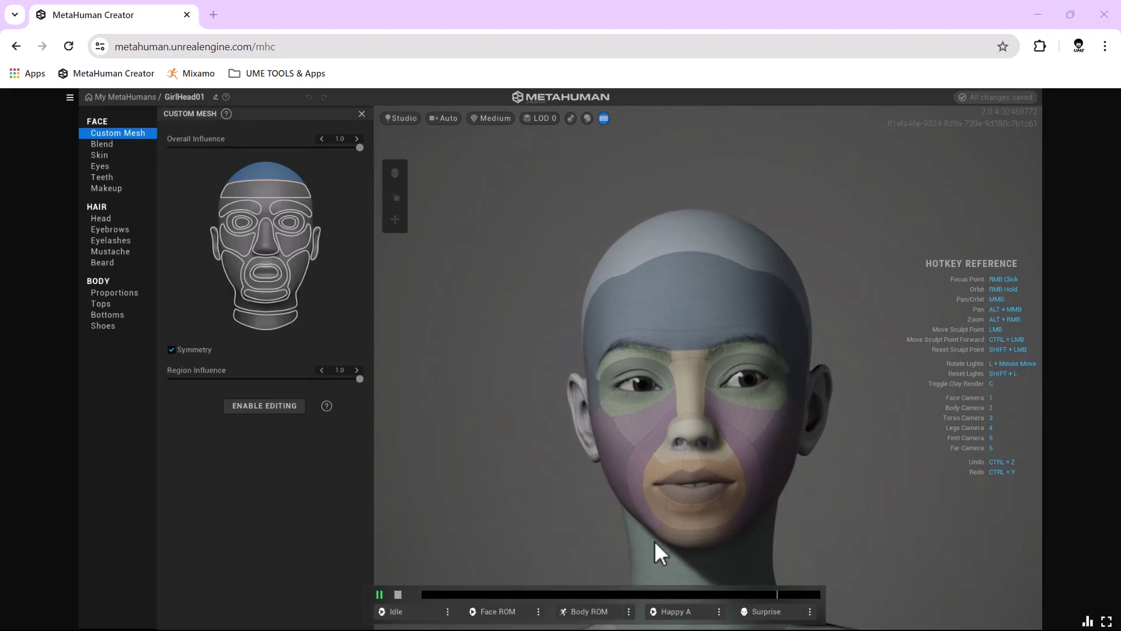
pyautogui.click(430, 618)
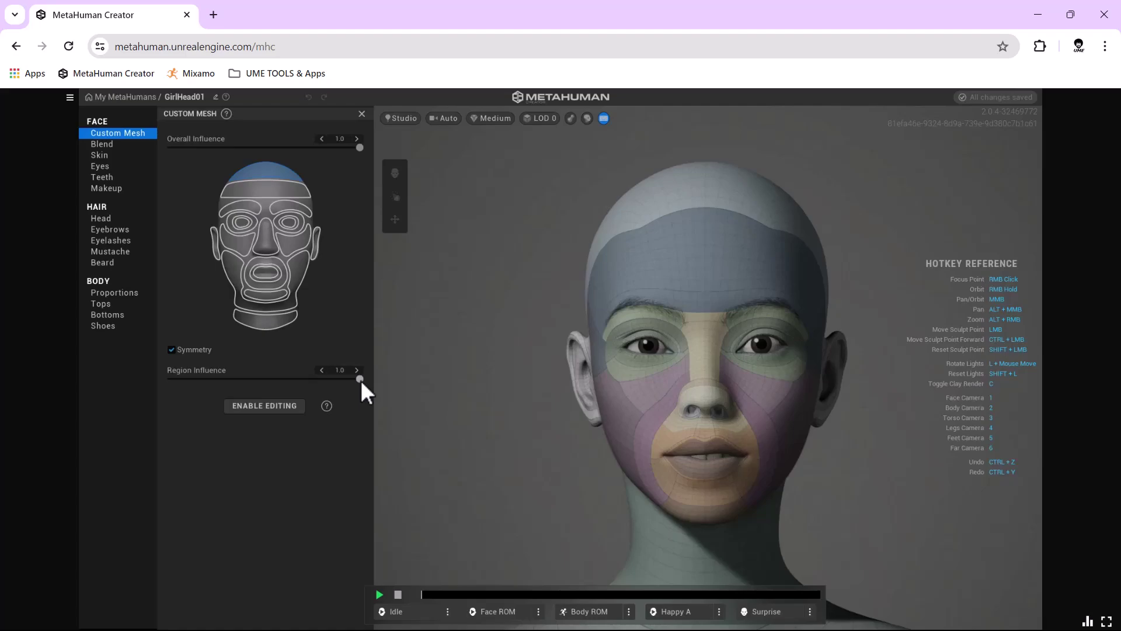
pyautogui.moveTo(361, 380); pyautogui.dragTo(204, 399)
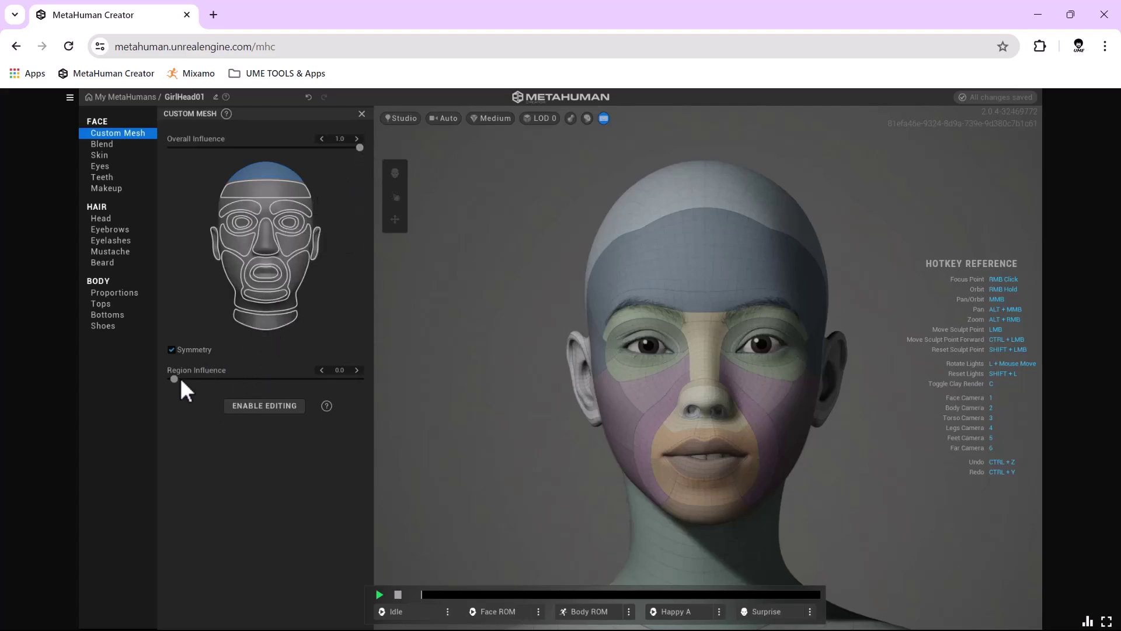
pyautogui.moveTo(182, 380); pyautogui.dragTo(361, 392)
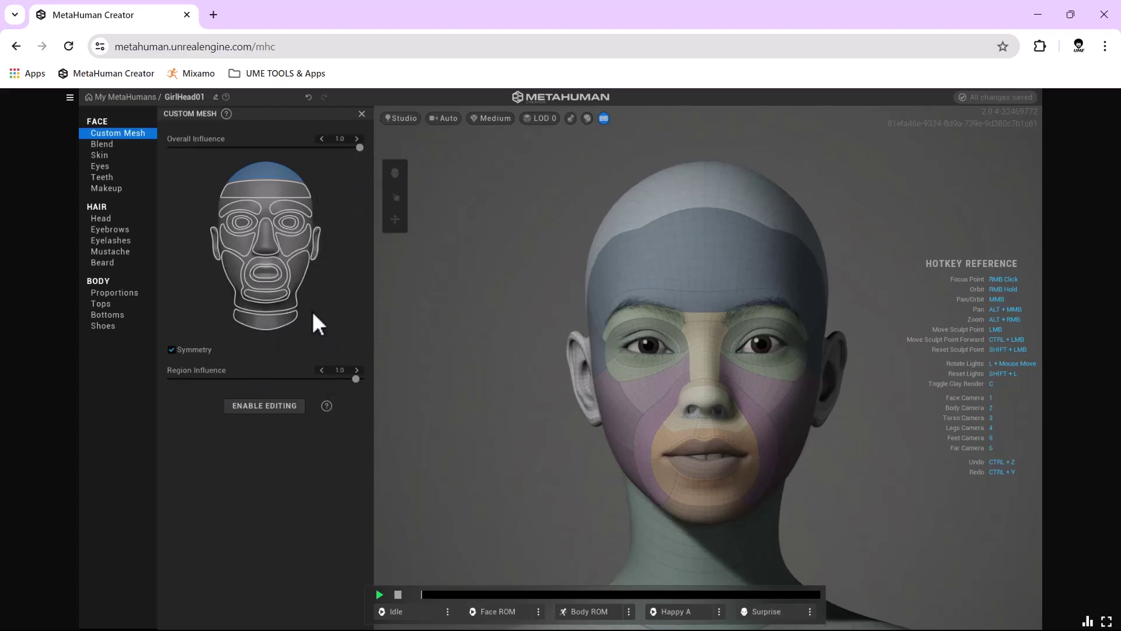
pyautogui.click(261, 272)
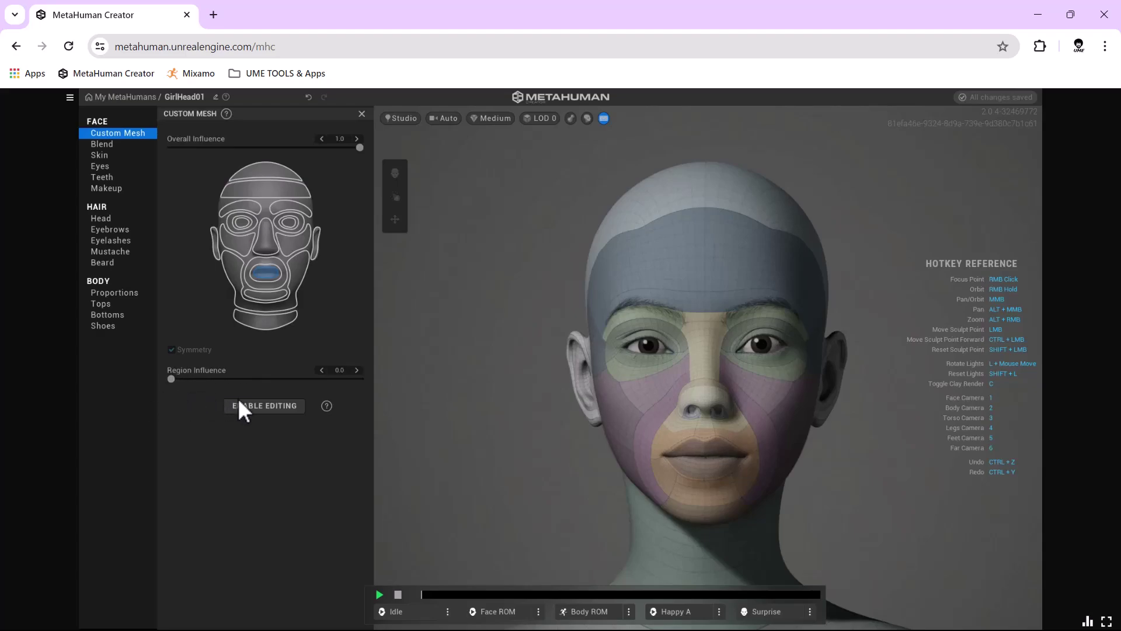
# - Assign a dark reddish-brown skin color with U at 0.87 and V at 0.27
pyautogui.click(107, 146)
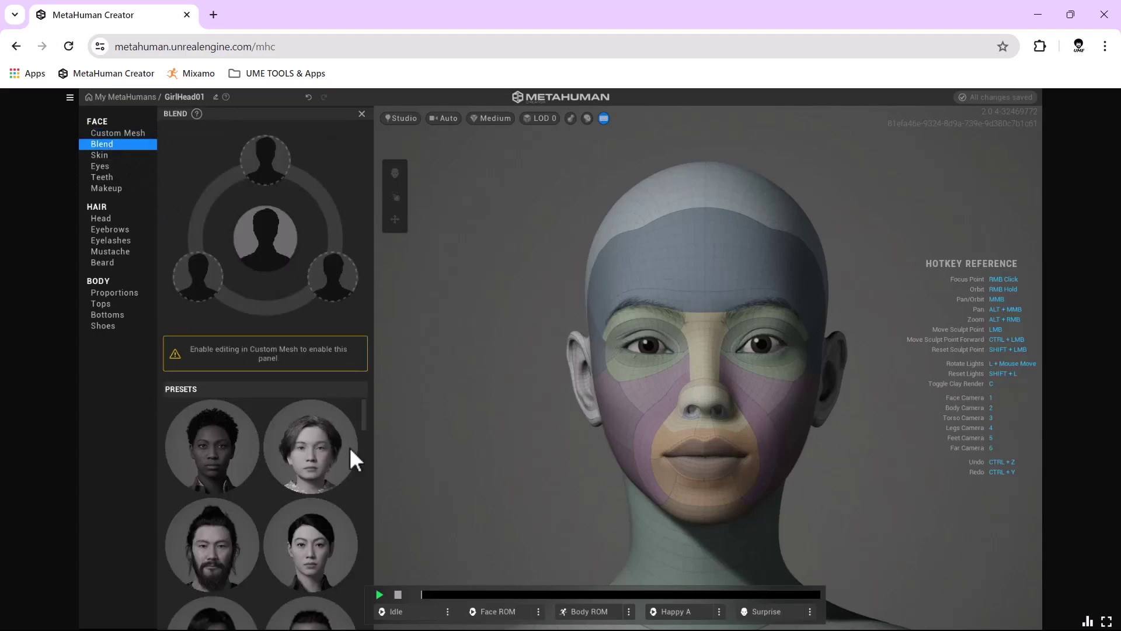
pyautogui.click(111, 155)
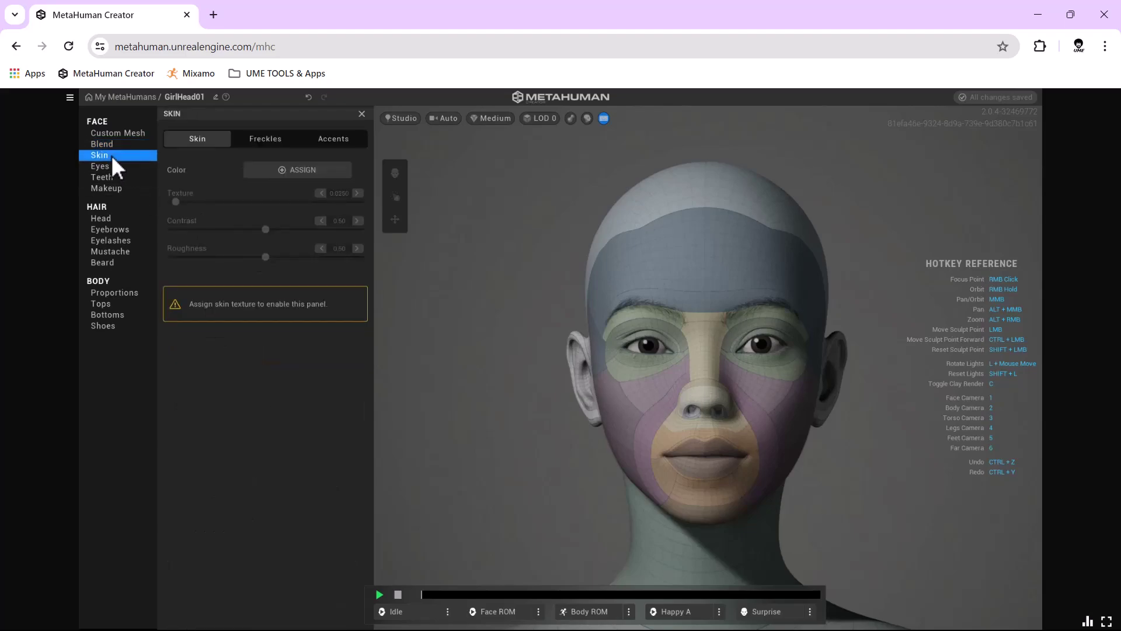
pyautogui.click(315, 173)
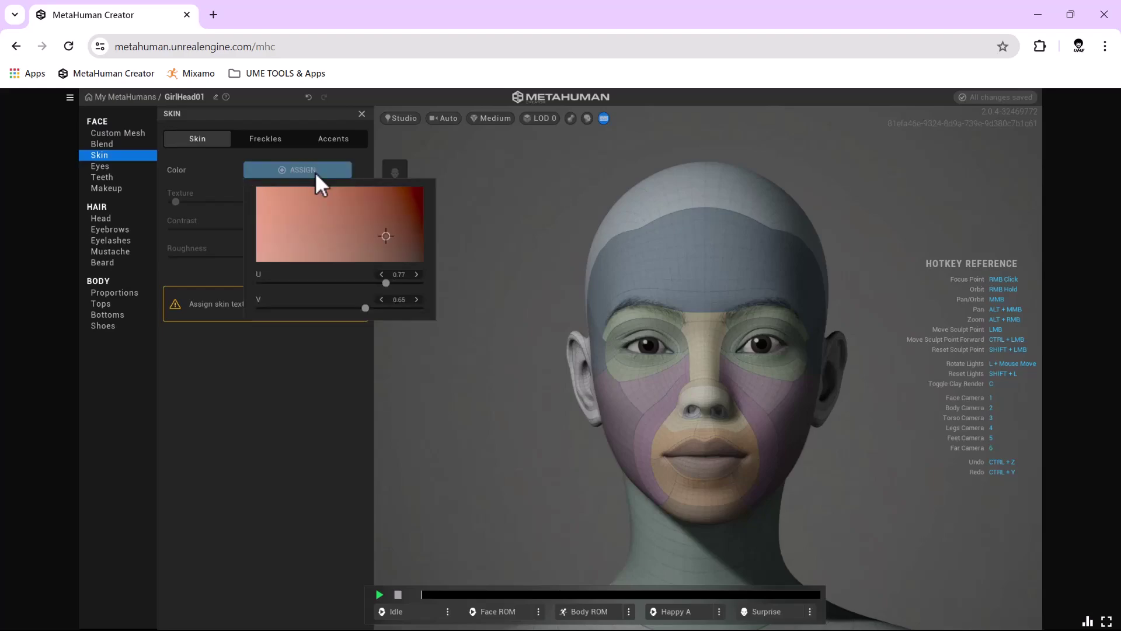
pyautogui.click(386, 217)
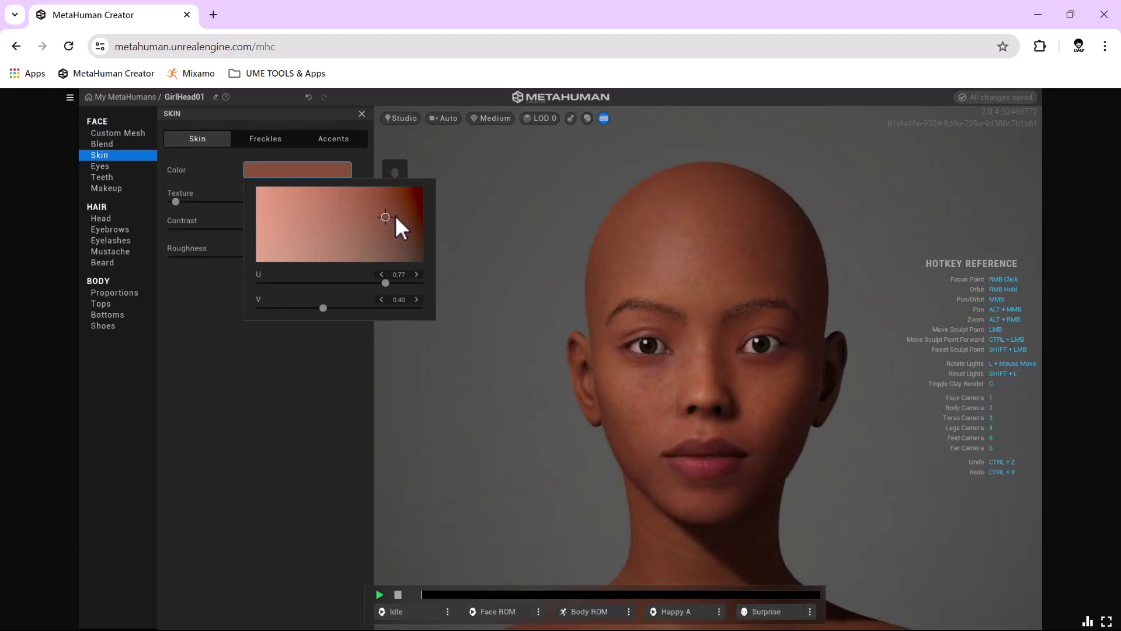
pyautogui.click(400, 215)
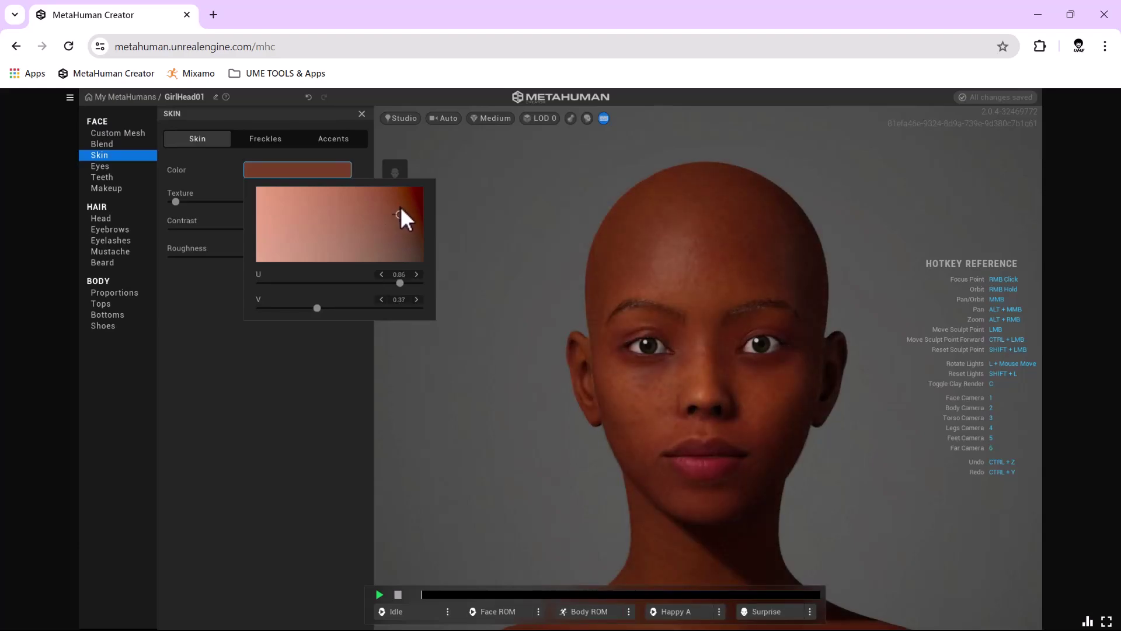
pyautogui.moveTo(401, 208); pyautogui.dragTo(405, 211)
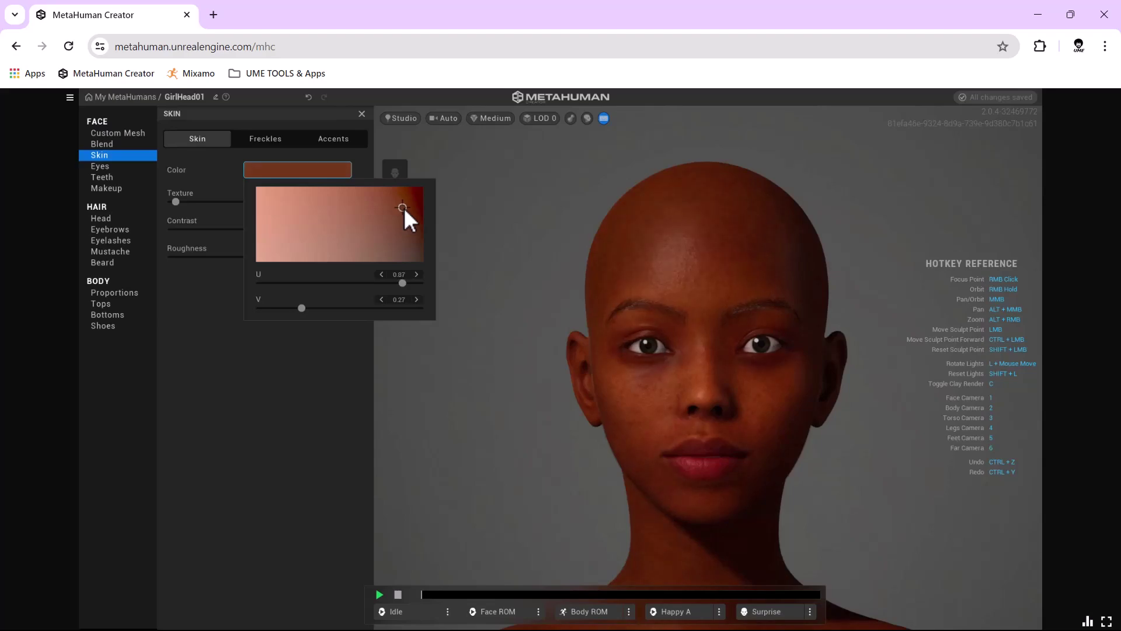
# - Remove the freckles with the clear-skin preset and look over the skin accent regions
pyautogui.click(278, 139)
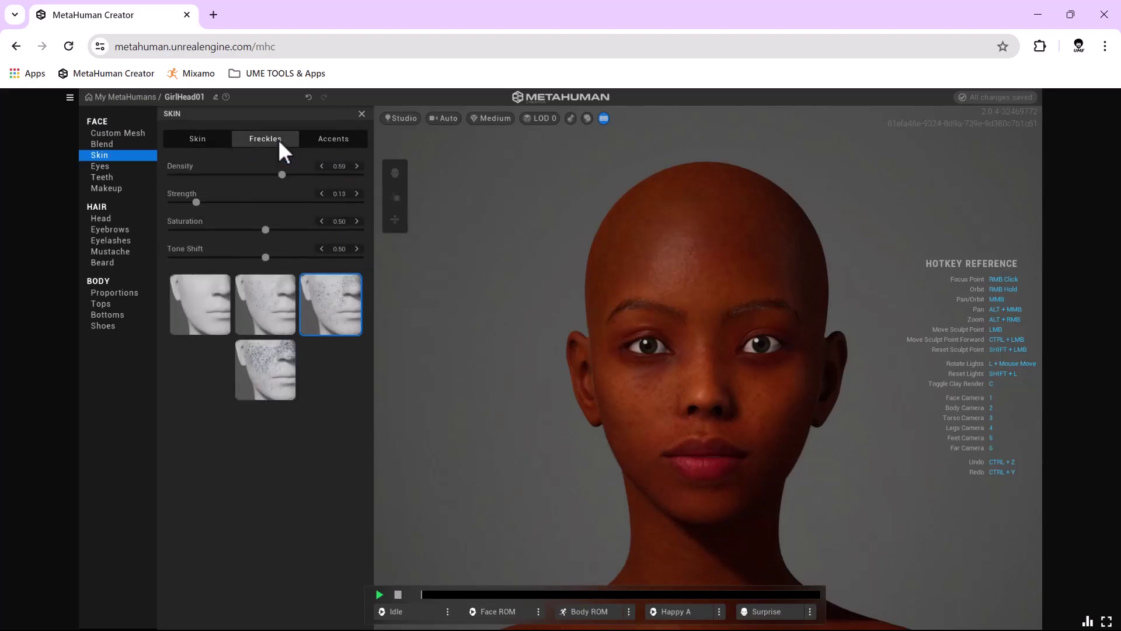
pyautogui.click(213, 305)
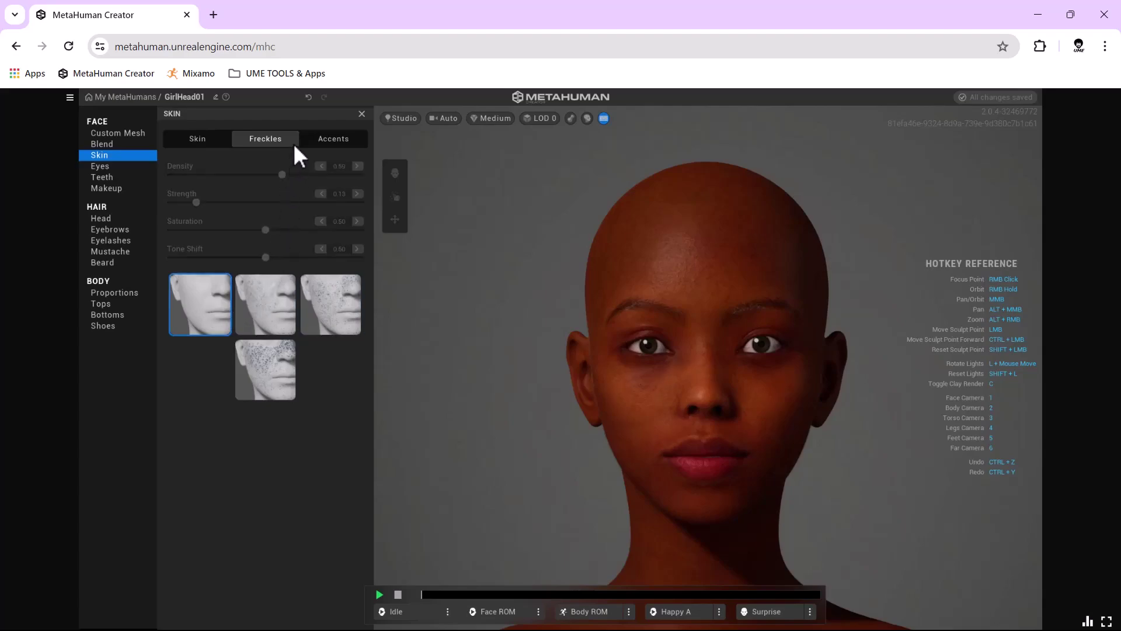
pyautogui.click(321, 144)
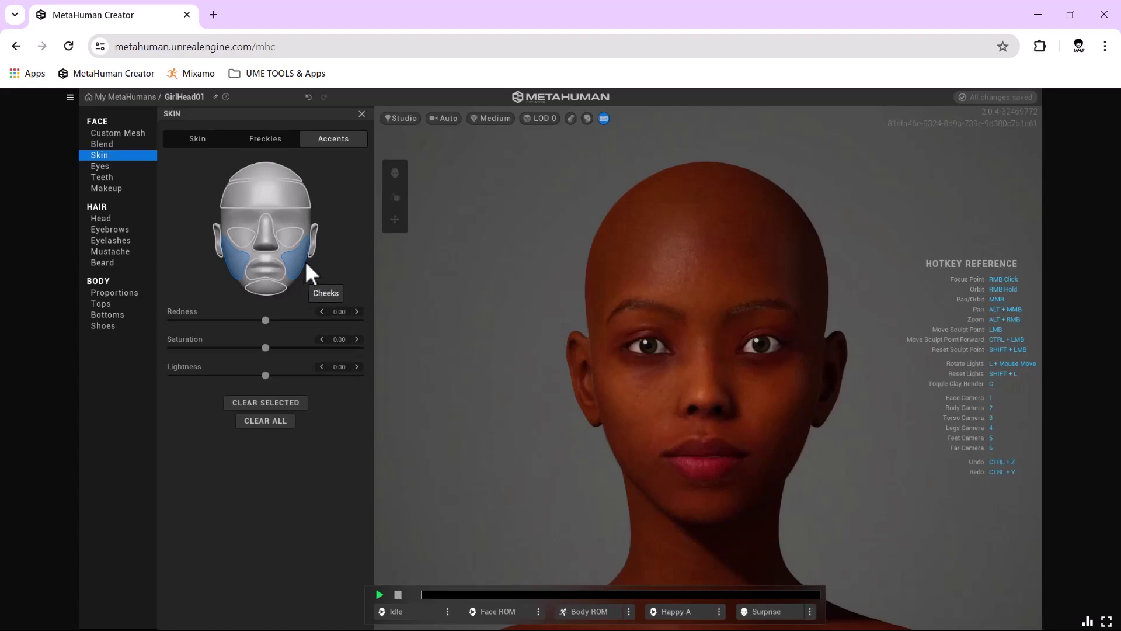
# - Compare several eye presets and apply the blue-gray Preset 005 to the eyes
pyautogui.click(101, 166)
pyautogui.click(205, 195)
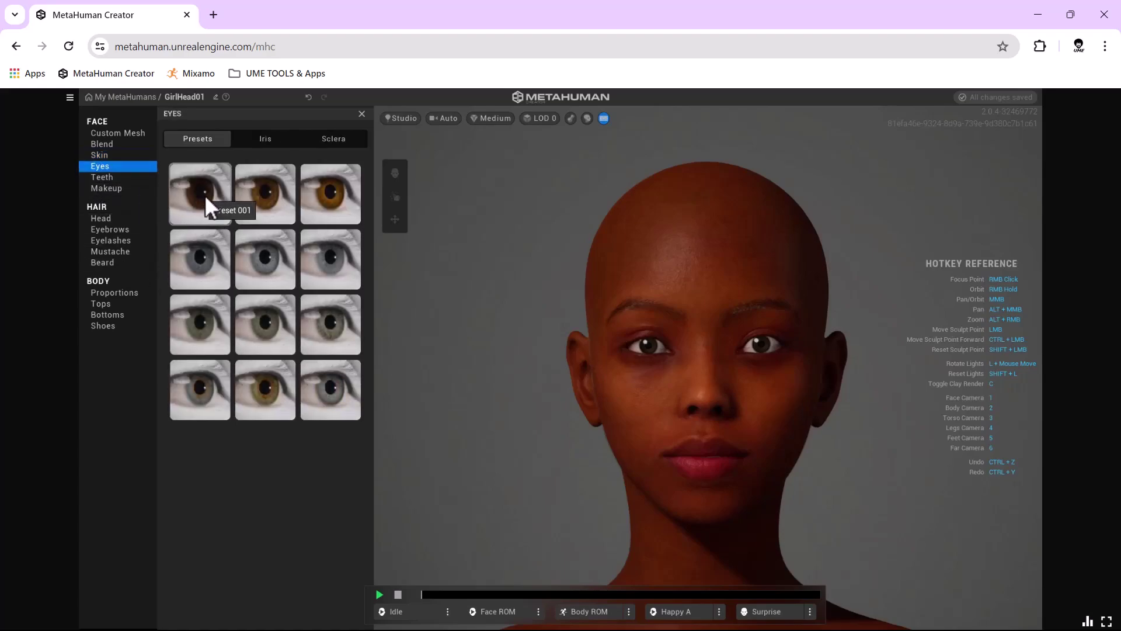
pyautogui.click(260, 261)
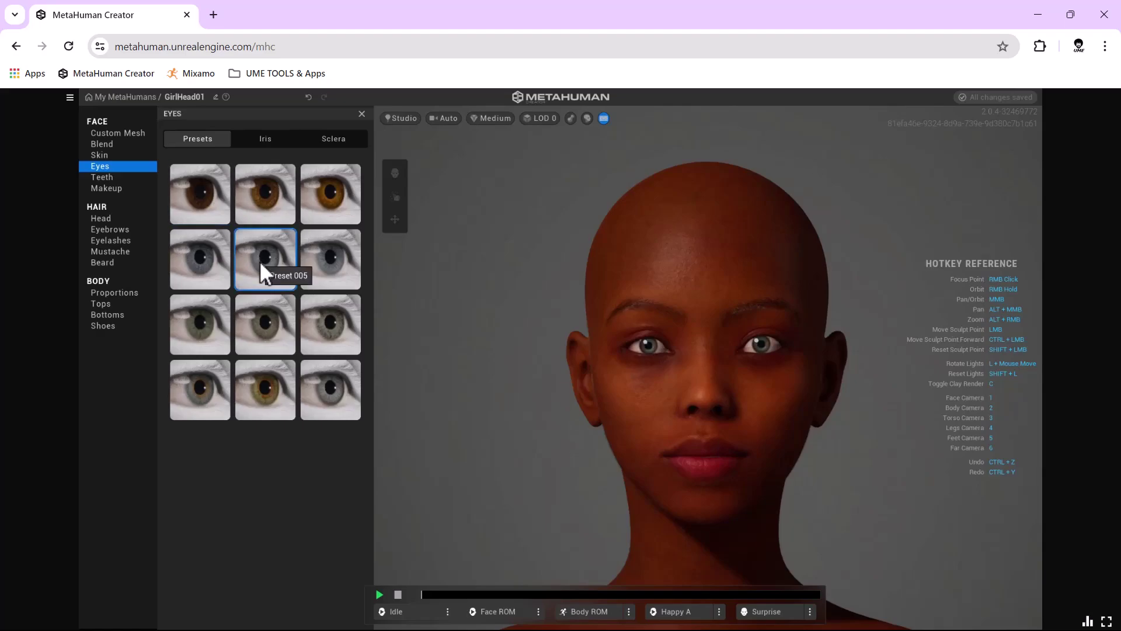
pyautogui.click(210, 268)
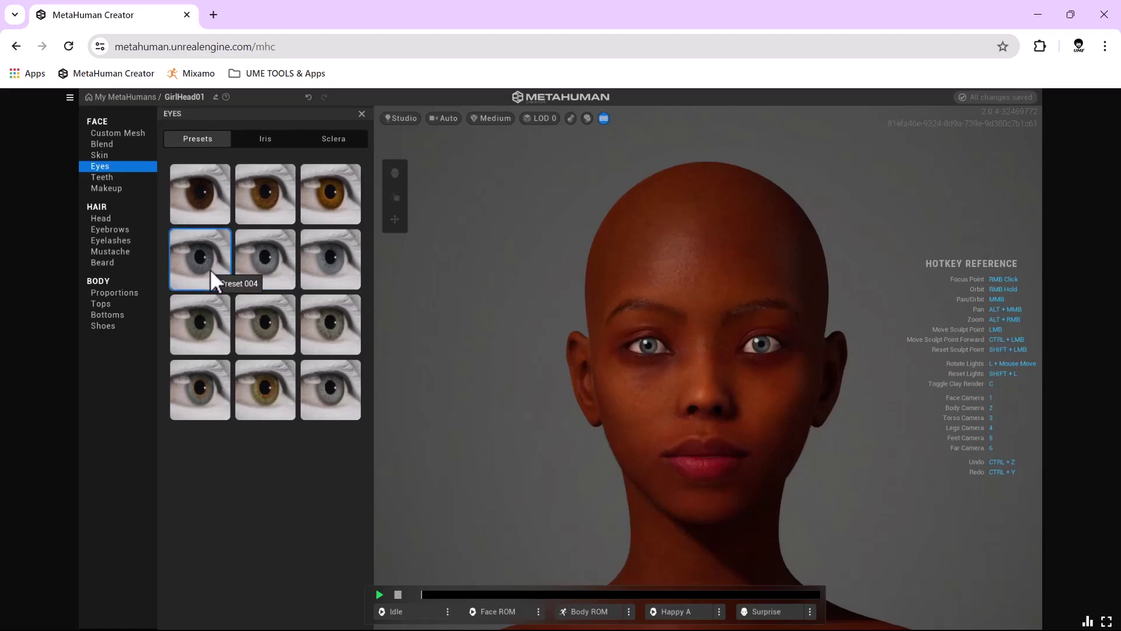
pyautogui.click(260, 264)
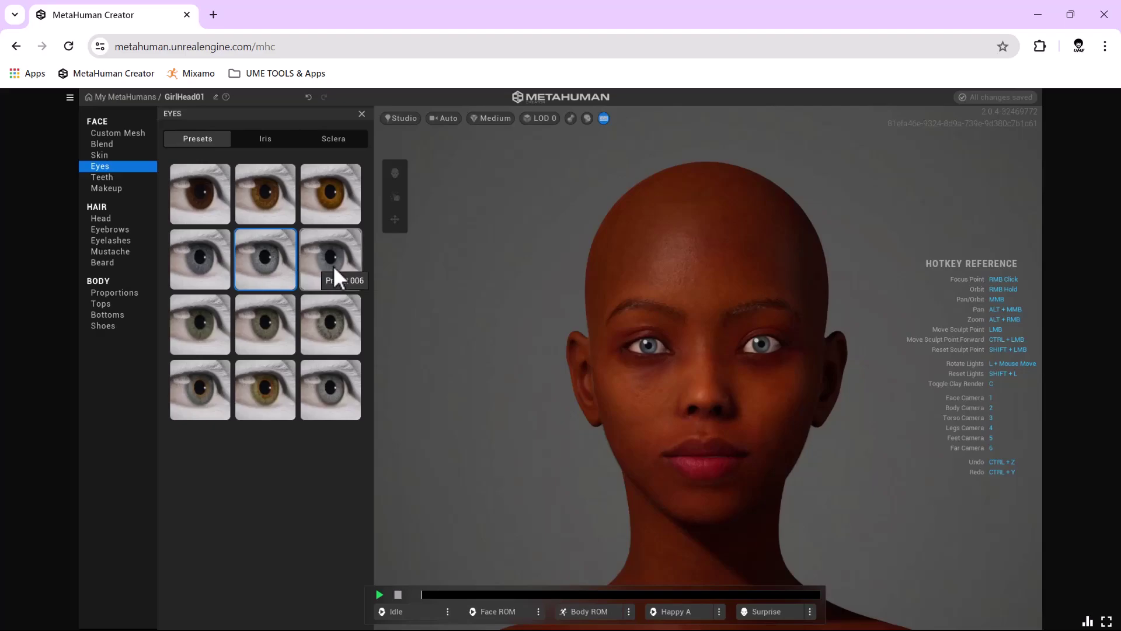
# - Apply the Dramatic Smudge eye makeup to the face
pyautogui.click(118, 187)
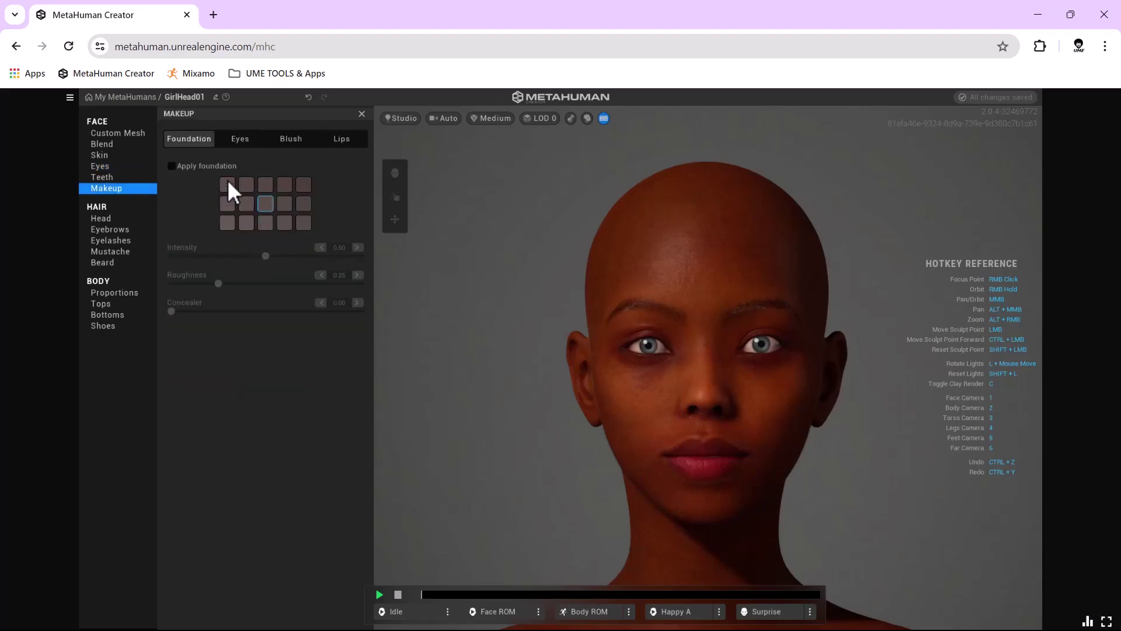
pyautogui.click(238, 142)
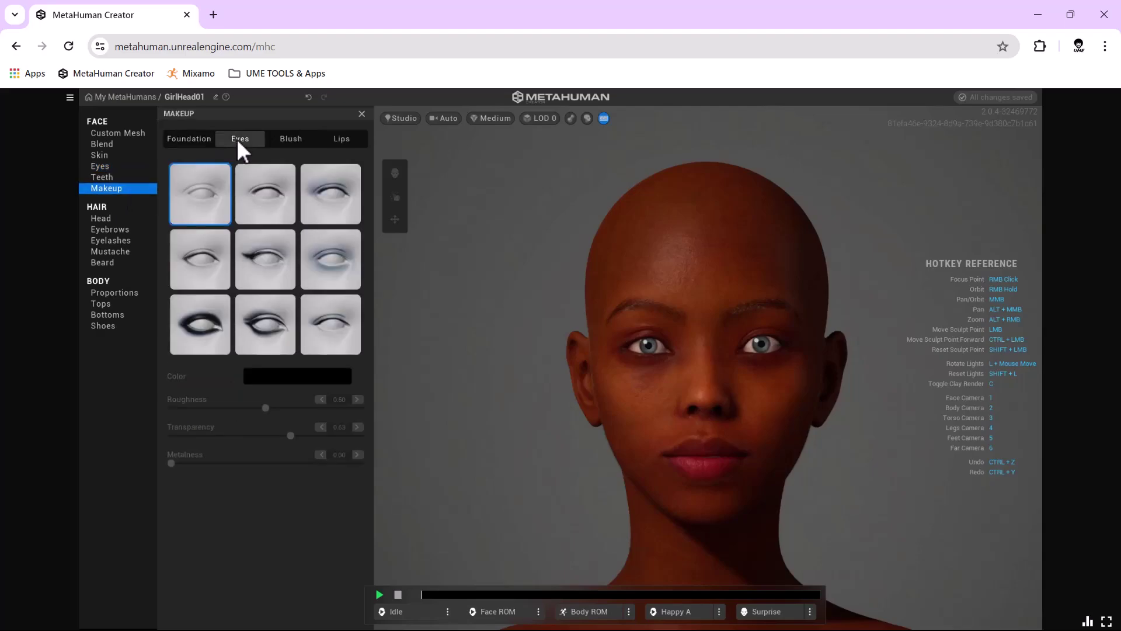
pyautogui.click(205, 328)
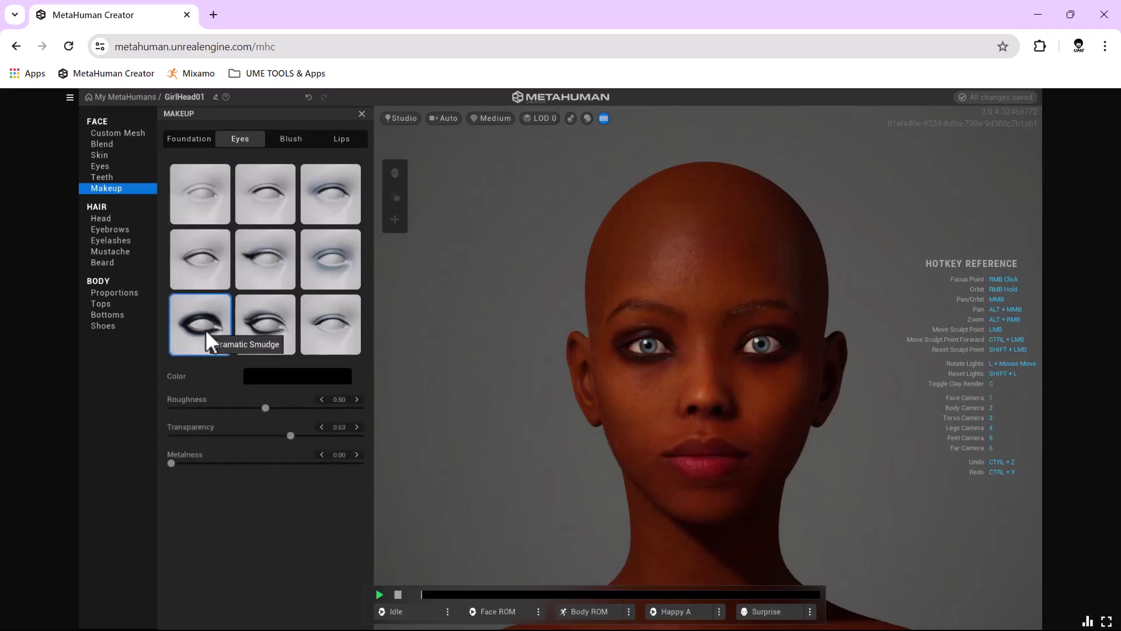
# - Compare the blush styles and apply the Low Sweep blush to the cheeks
pyautogui.click(292, 144)
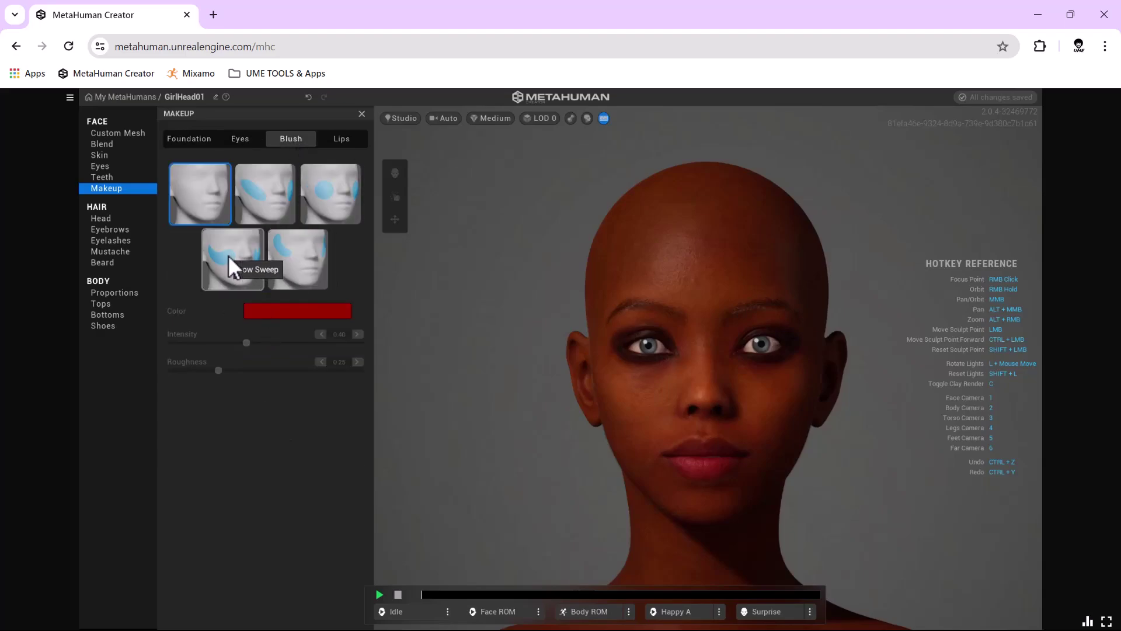
pyautogui.click(254, 208)
pyautogui.click(334, 202)
pyautogui.click(224, 264)
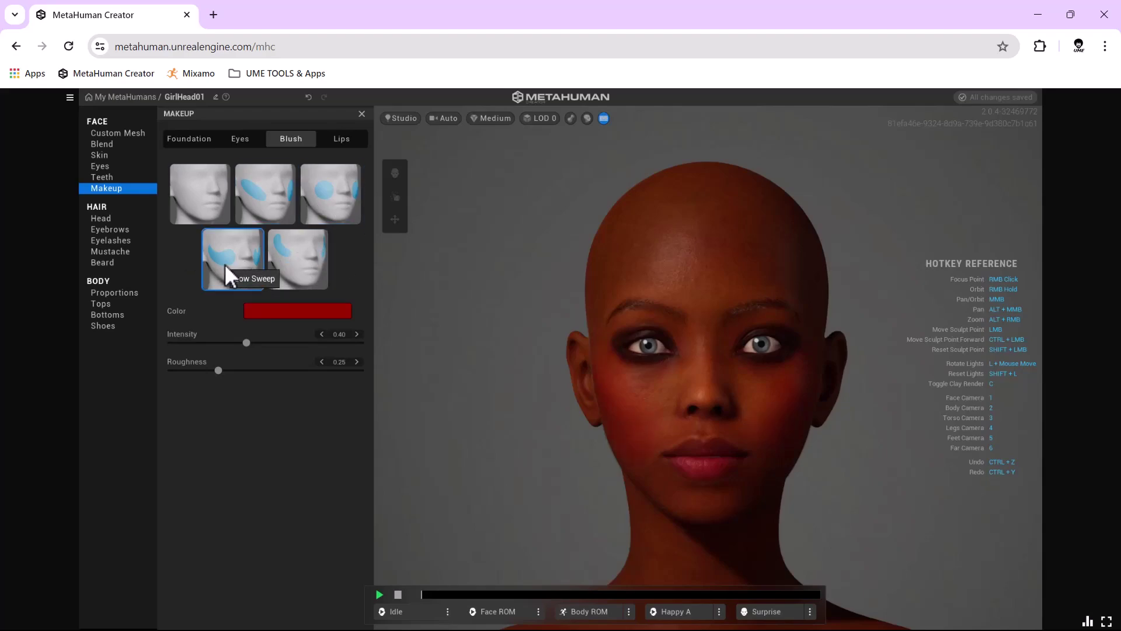
# - Apply the Cupid lip makeup and color it with a deep magenta-pink swatch from the Neutral presets
pyautogui.click(344, 138)
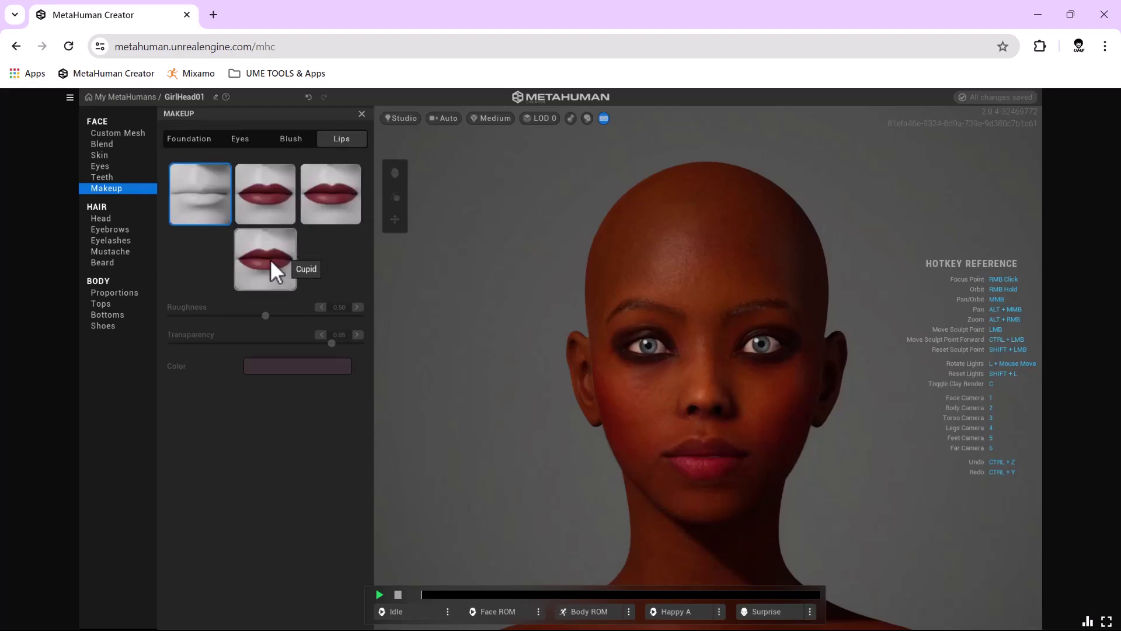
pyautogui.click(278, 198)
pyautogui.click(333, 195)
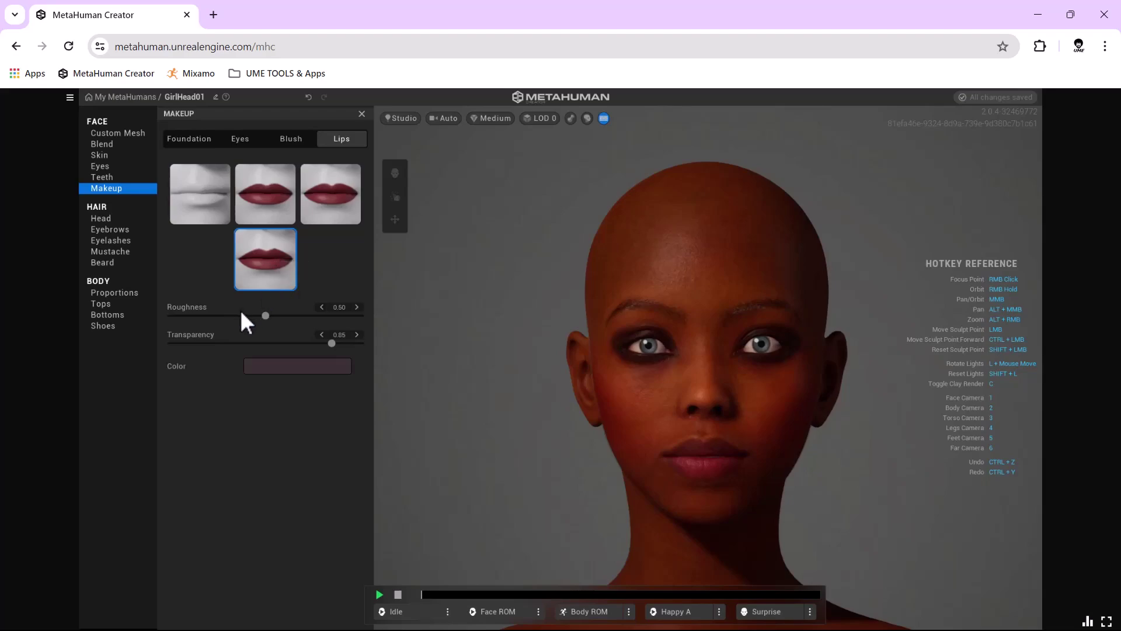
pyautogui.click(268, 363)
pyautogui.click(290, 397)
pyautogui.click(281, 440)
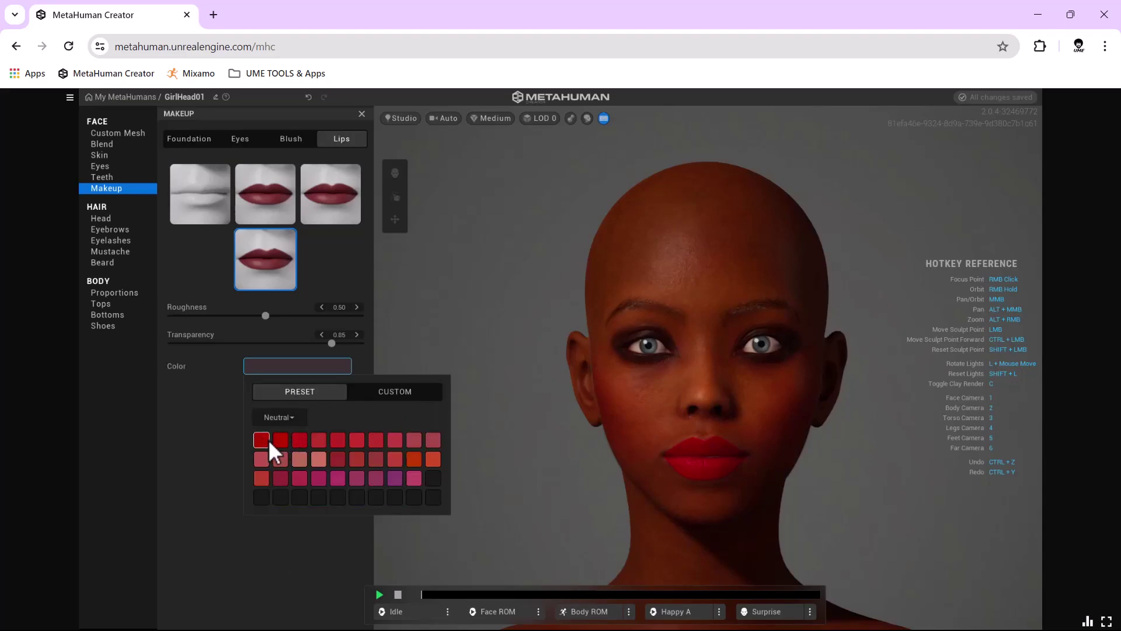
pyautogui.click(285, 476)
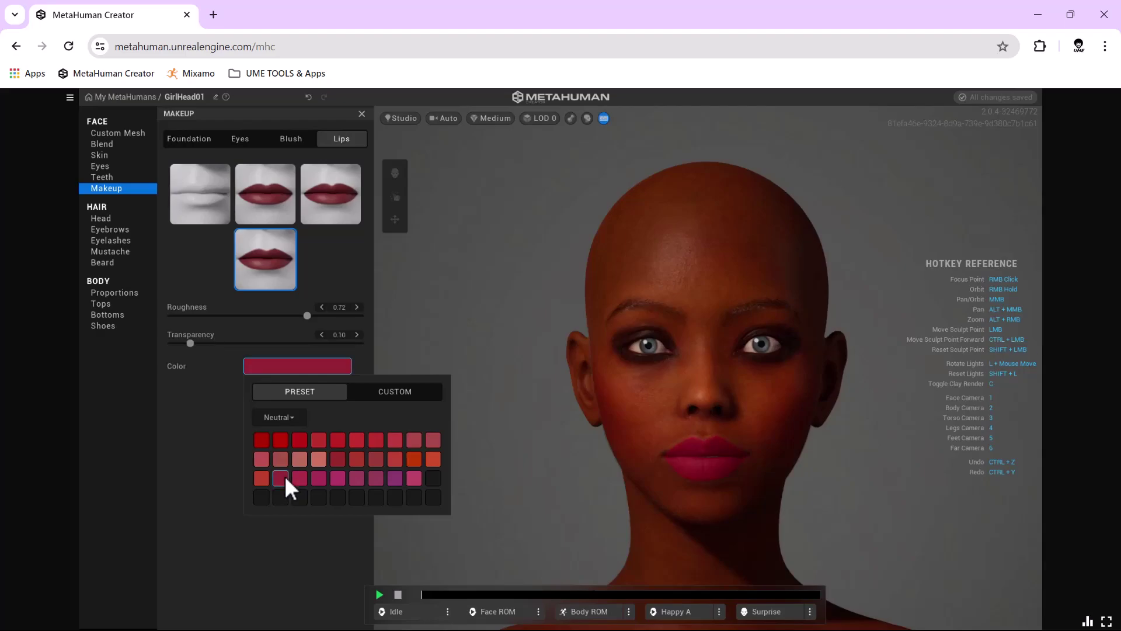
# - Try the Long Afro on the head, and replace it with the updo that has full bangs
pyautogui.click(117, 220)
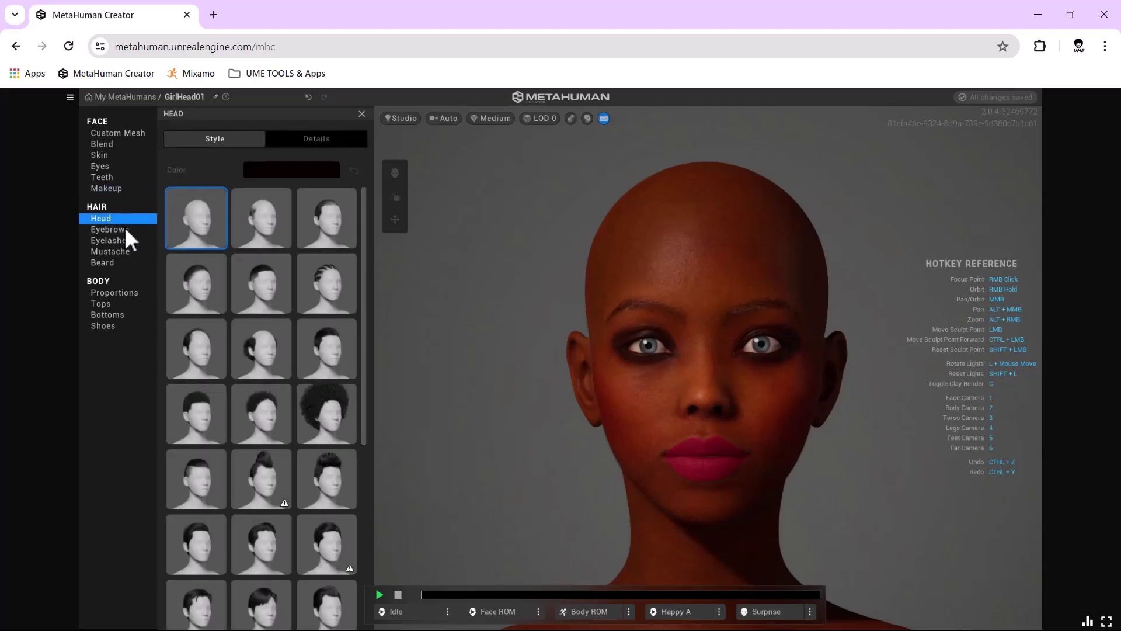
pyautogui.click(323, 426)
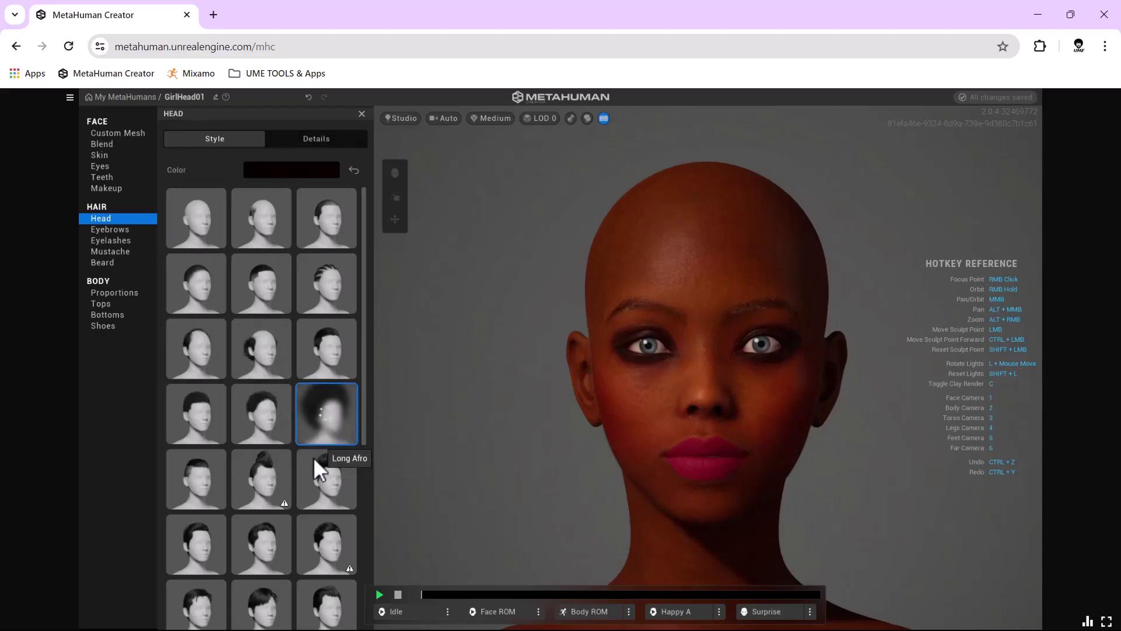
pyautogui.scroll(-5, 302, 448)
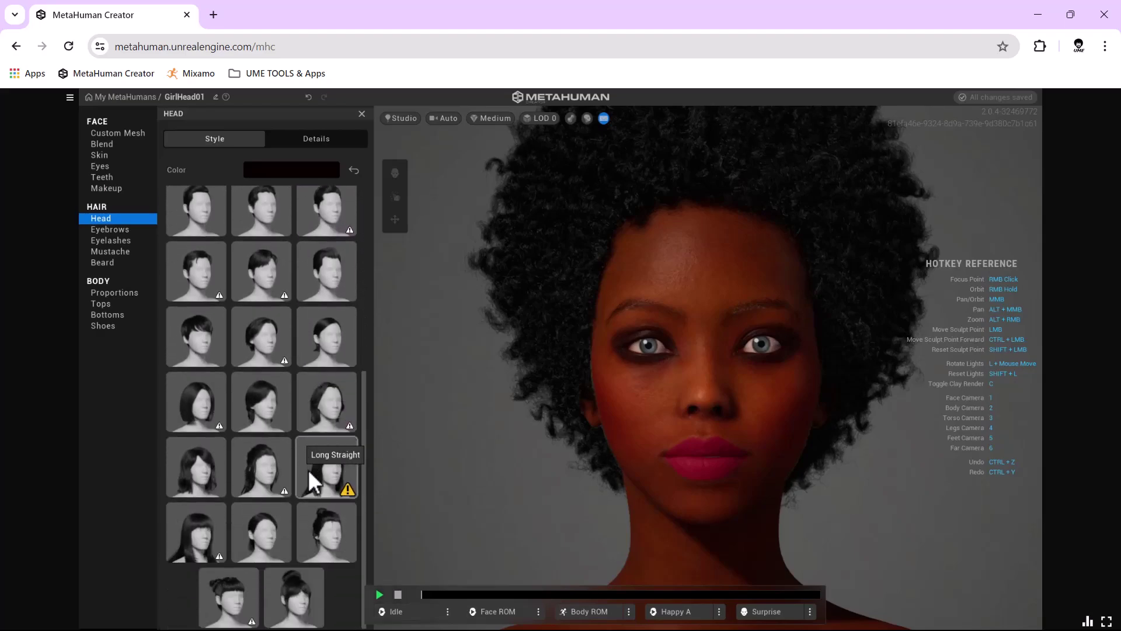
pyautogui.click(237, 586)
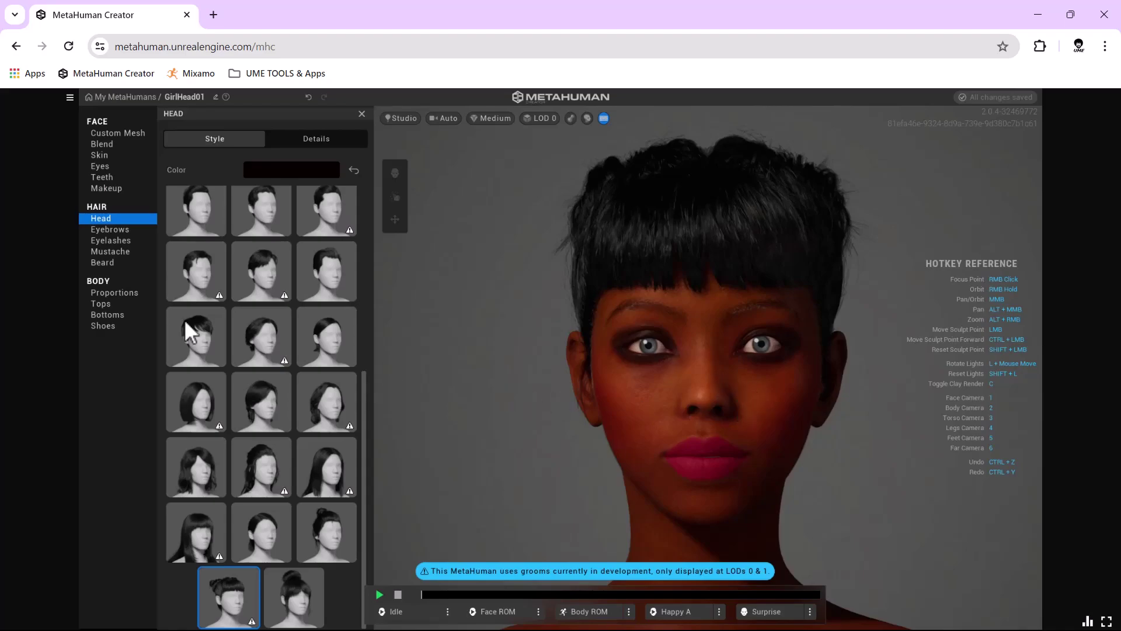
# - Compare eyebrow styles and apply Medium Thin Eyebrows, and give the eyes a thicker, denser eyelash style
pyautogui.click(100, 230)
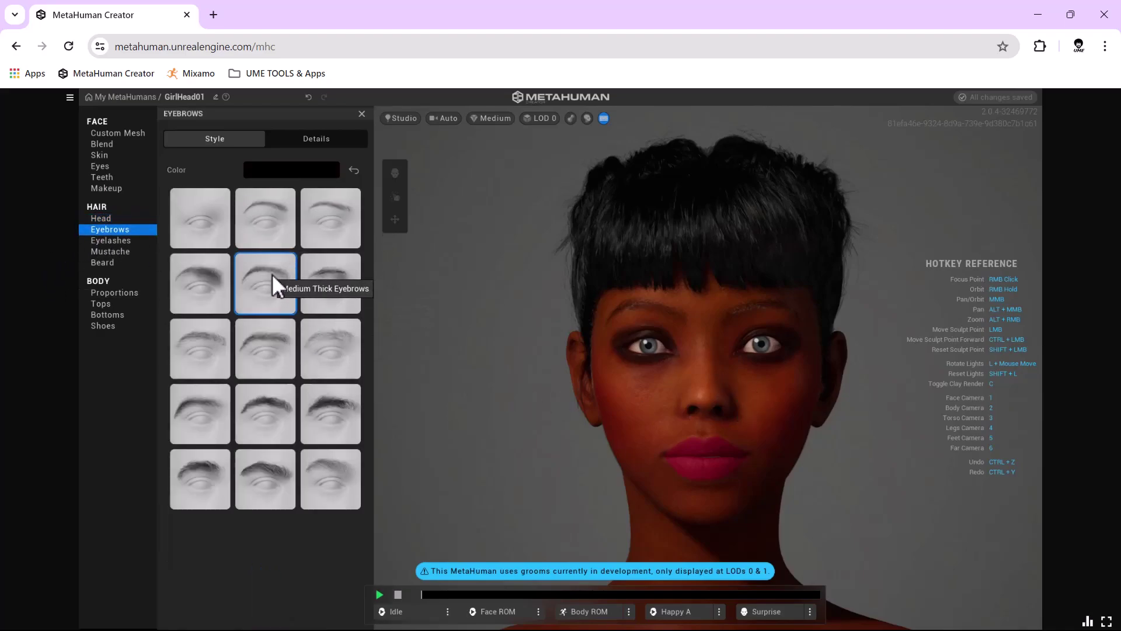
pyautogui.click(275, 215)
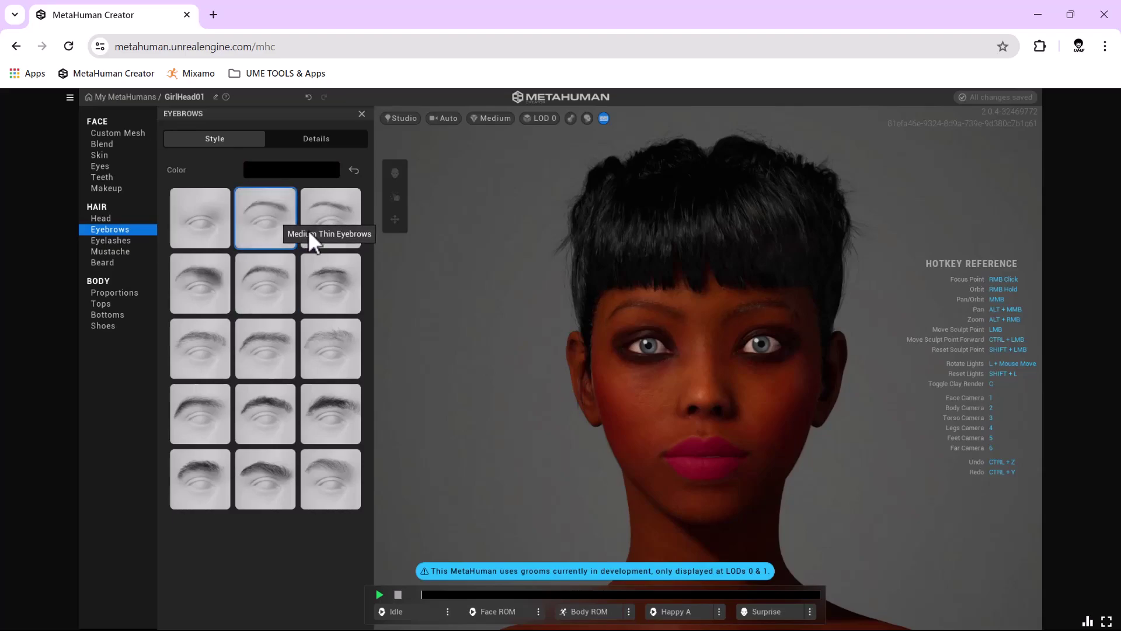
pyautogui.click(348, 216)
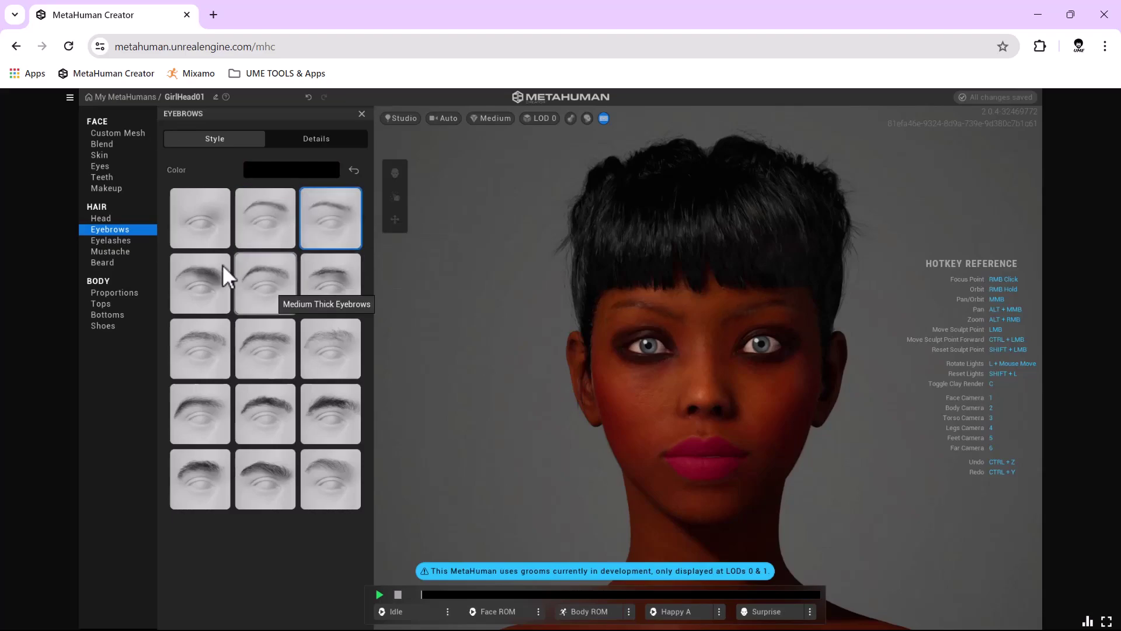
pyautogui.click(255, 223)
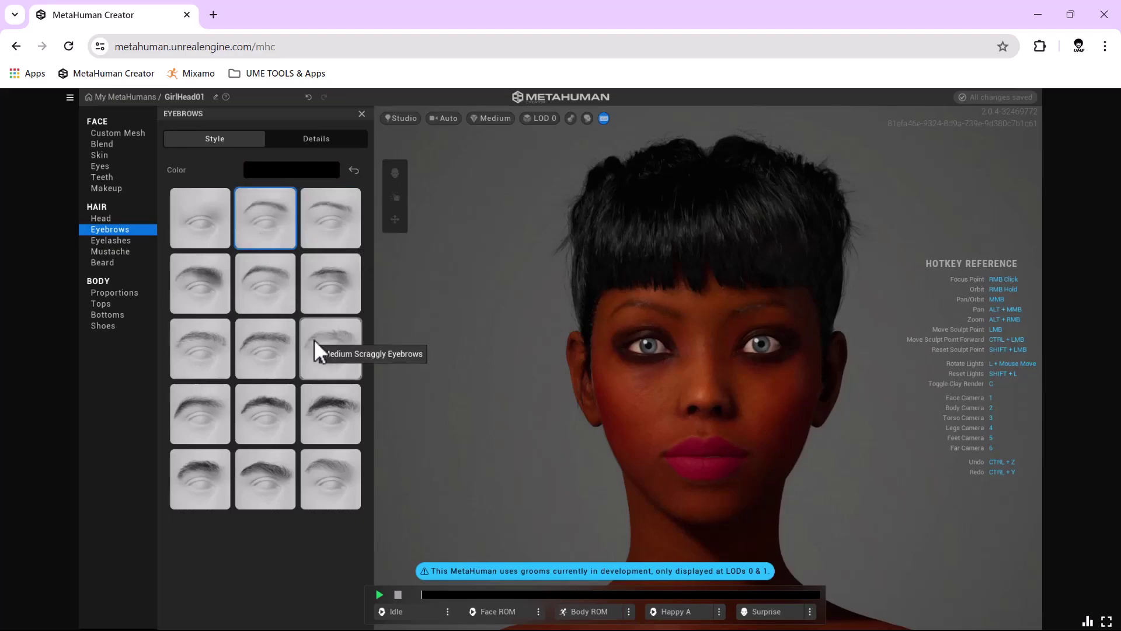
pyautogui.click(118, 240)
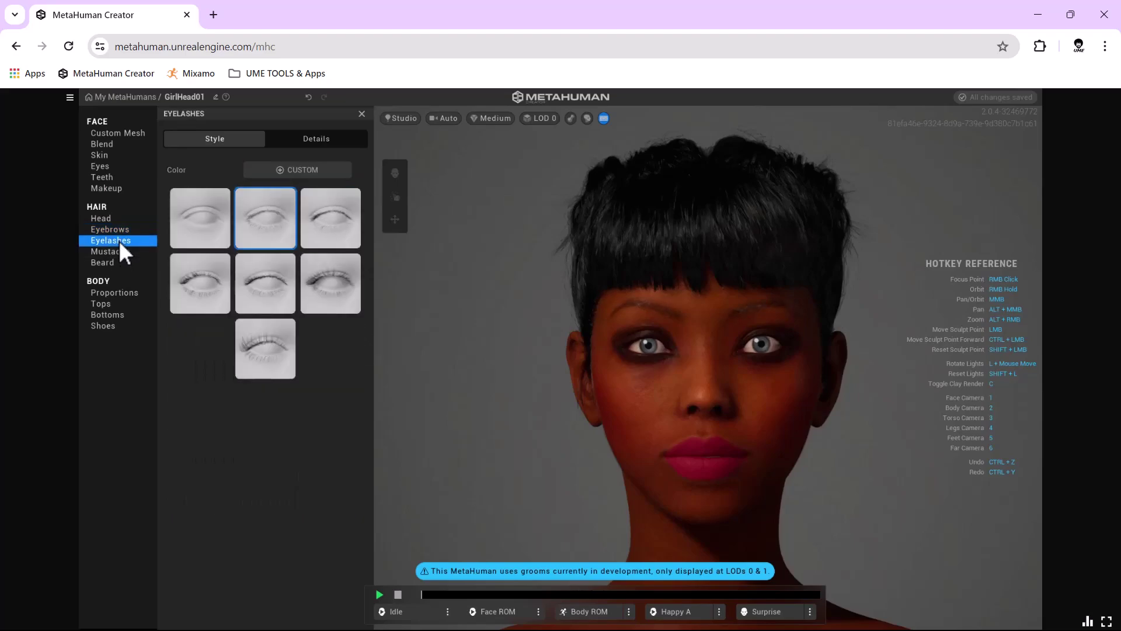
pyautogui.click(312, 283)
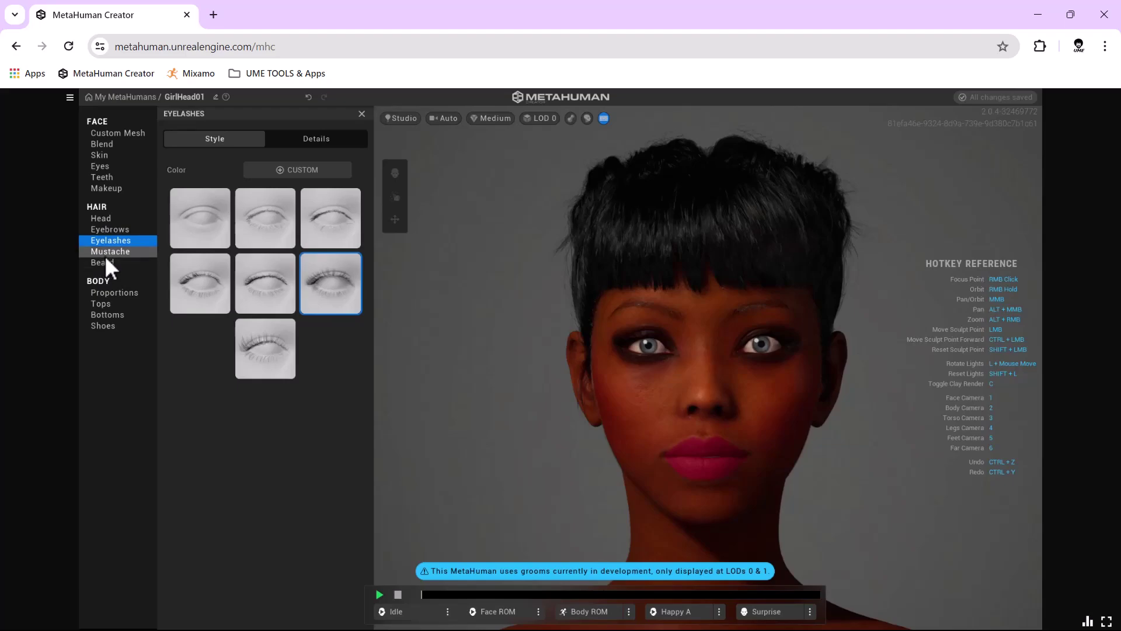
# - Look over the body proportions and dress the character in the Crewneck T-shirt
pyautogui.click(120, 293)
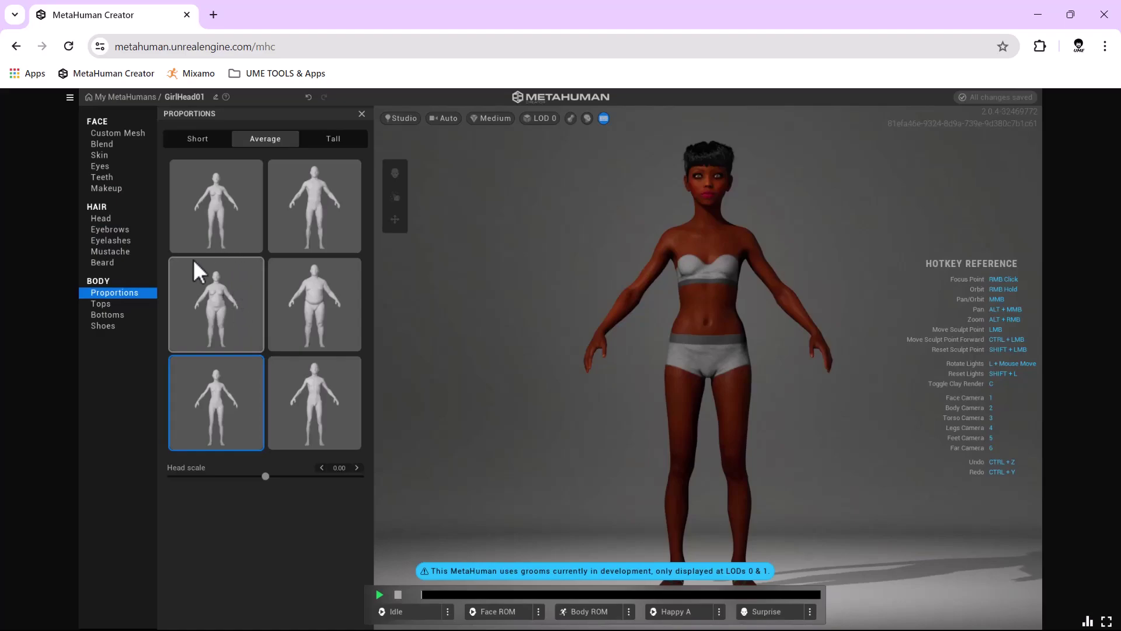
pyautogui.click(110, 305)
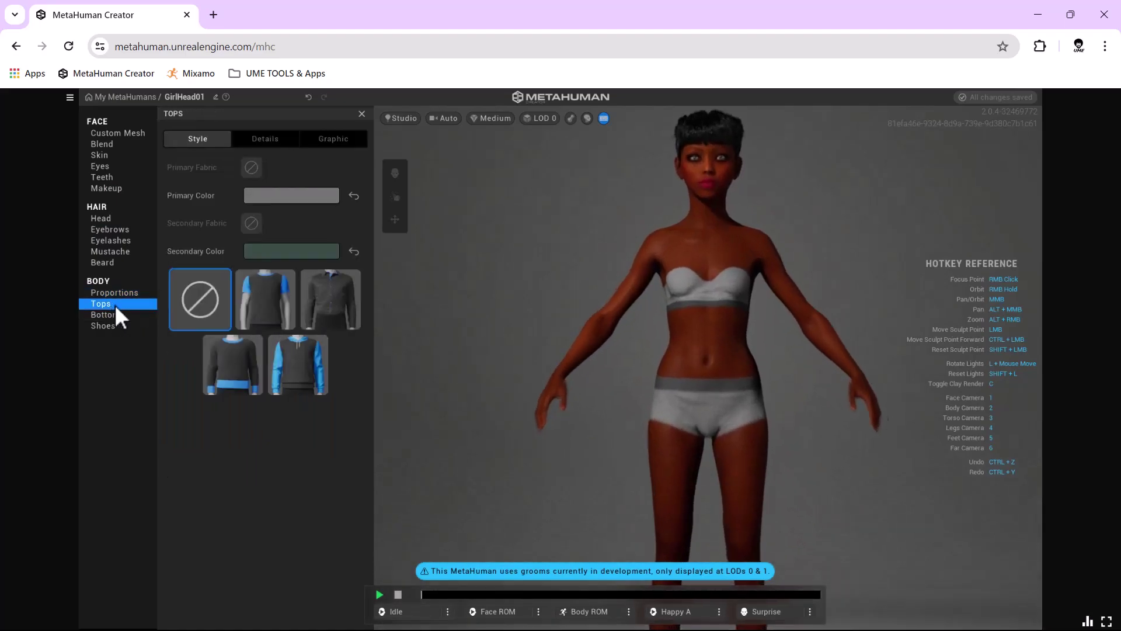
pyautogui.click(259, 306)
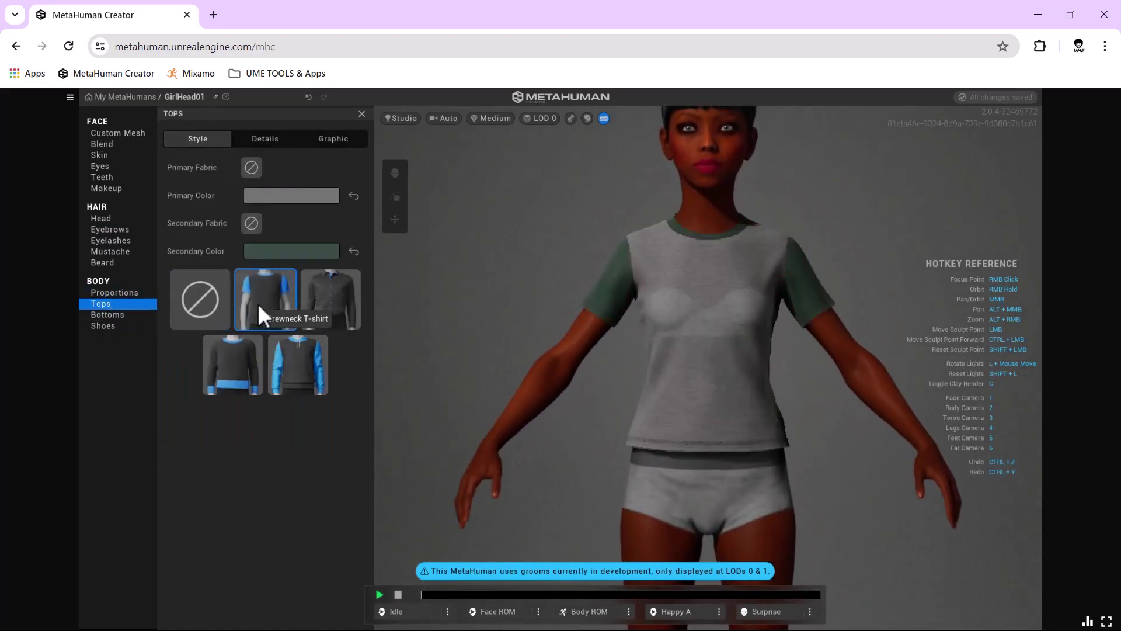
# - Dress the character in Yoga Pants Full Length and put Running Shoes on the feet
pyautogui.click(115, 315)
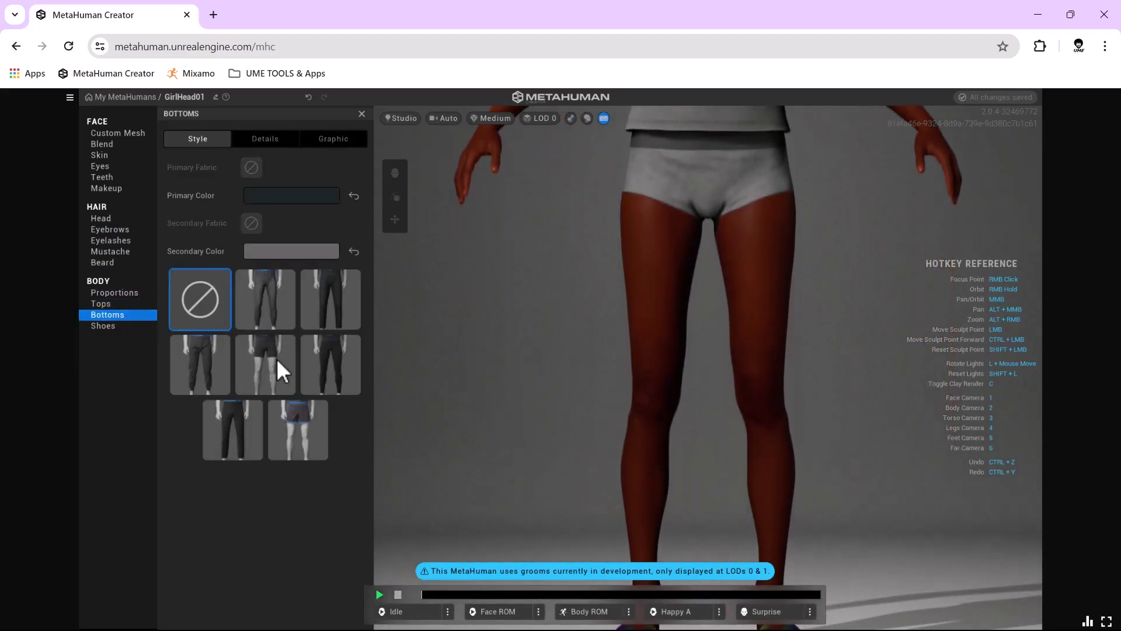
pyautogui.click(338, 363)
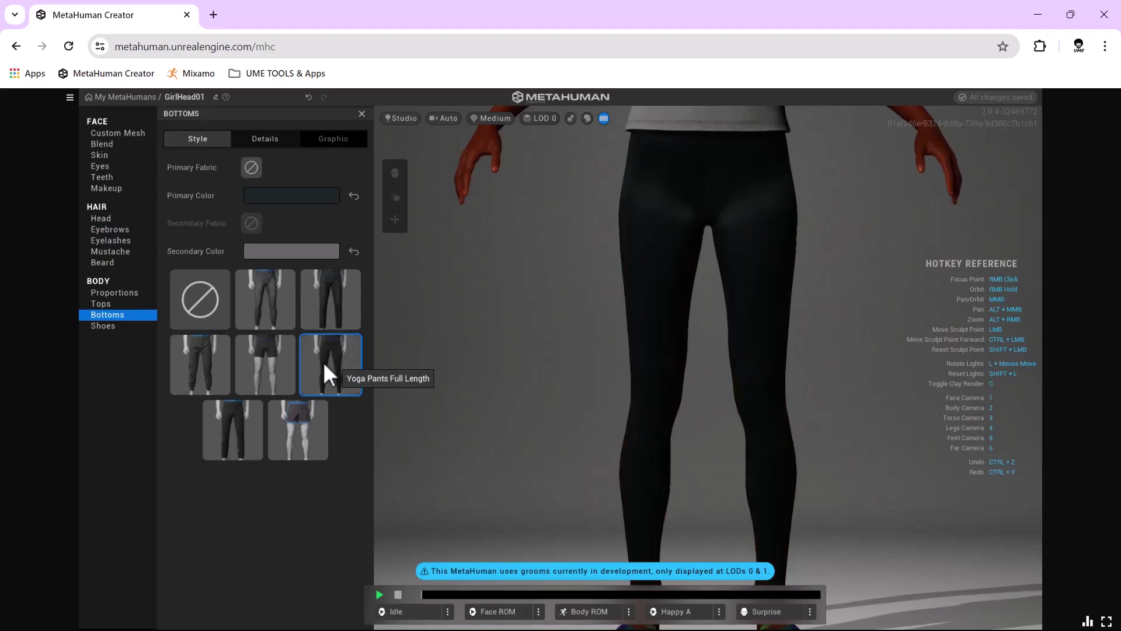
pyautogui.click(106, 326)
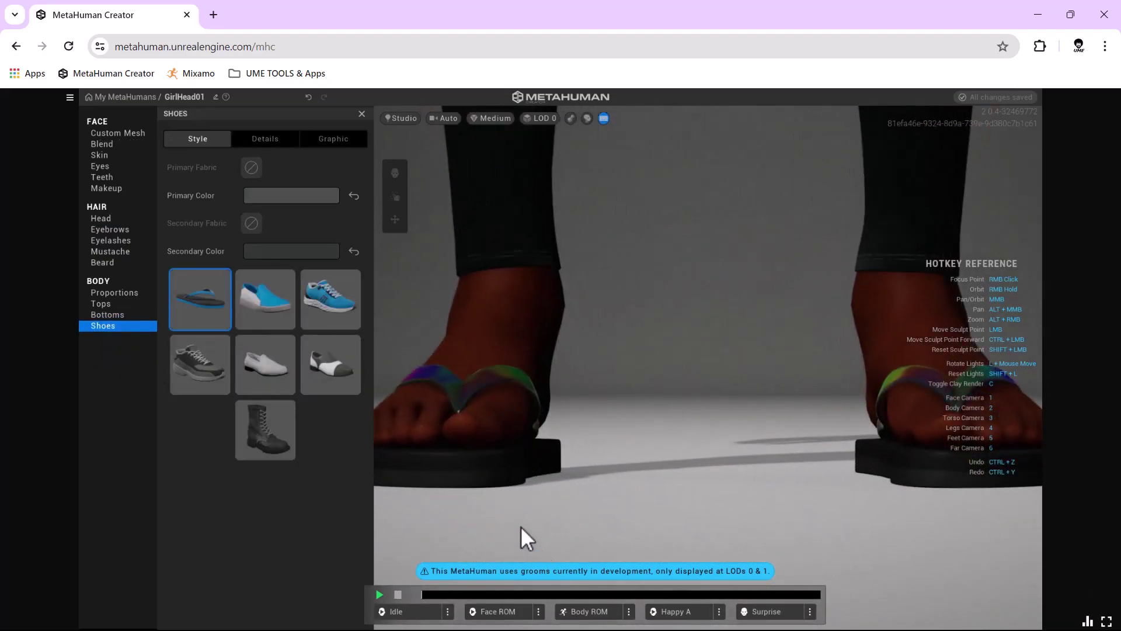
pyautogui.click(341, 303)
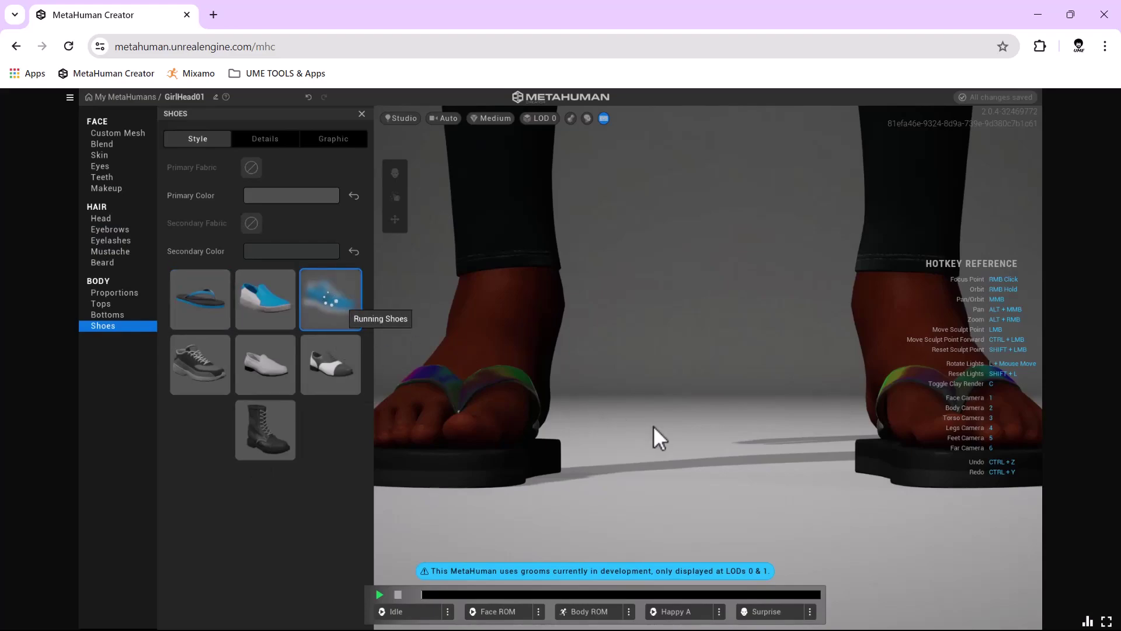
# - Preview the Body ROM and Face ROM animations and compare the MetaHuman's face with the reference headshot image
pyautogui.click(586, 612)
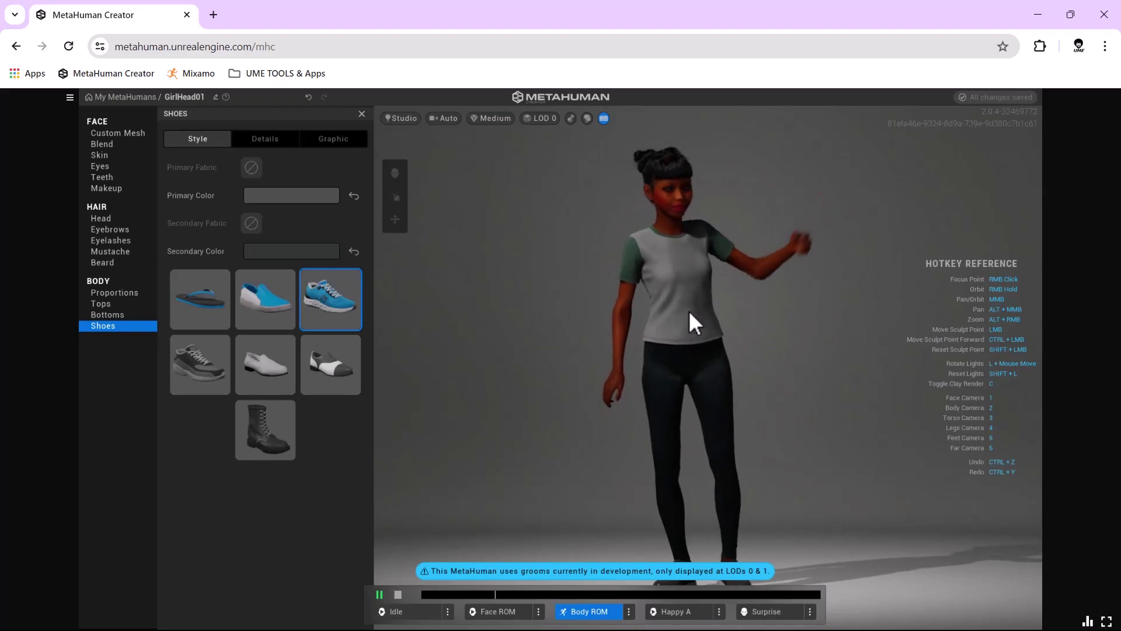
pyautogui.click(496, 613)
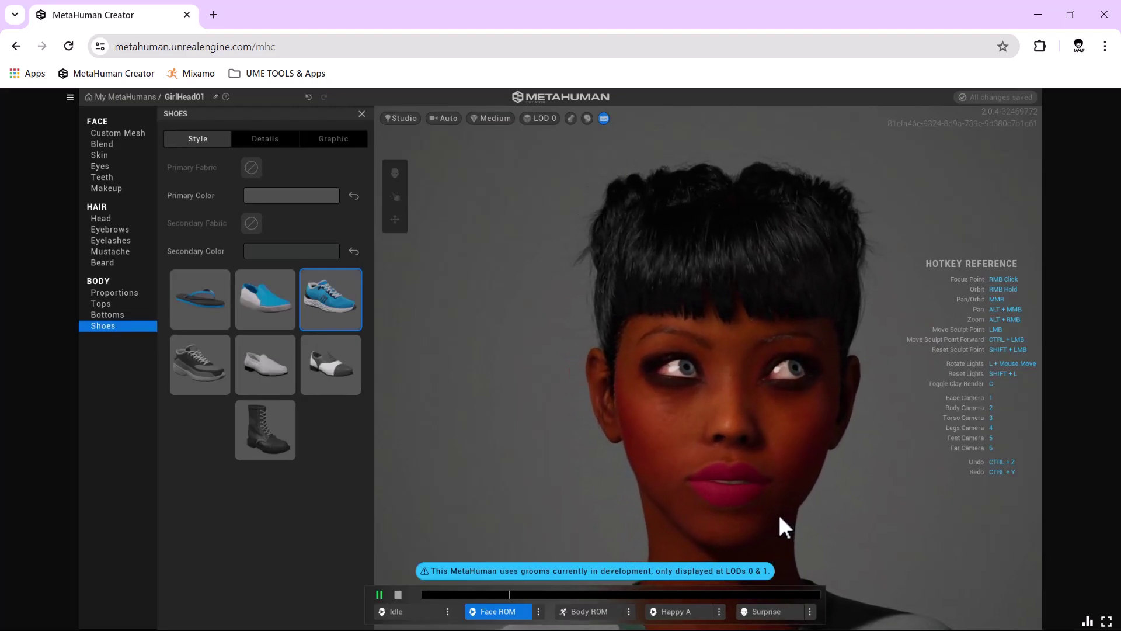
pyautogui.press('super')
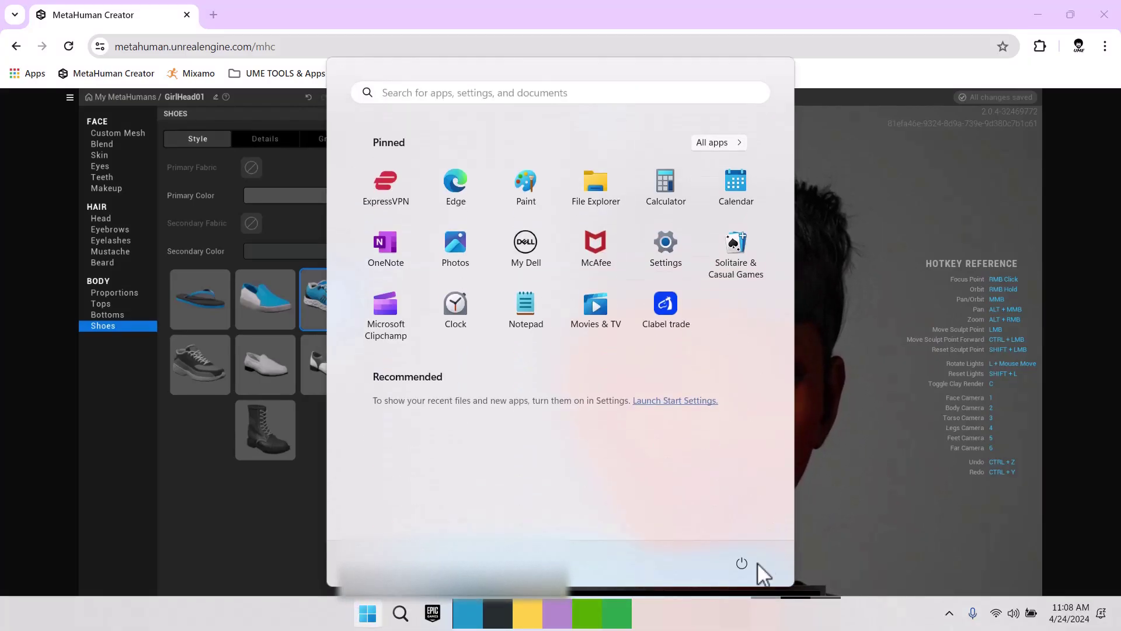
pyautogui.click(765, 619)
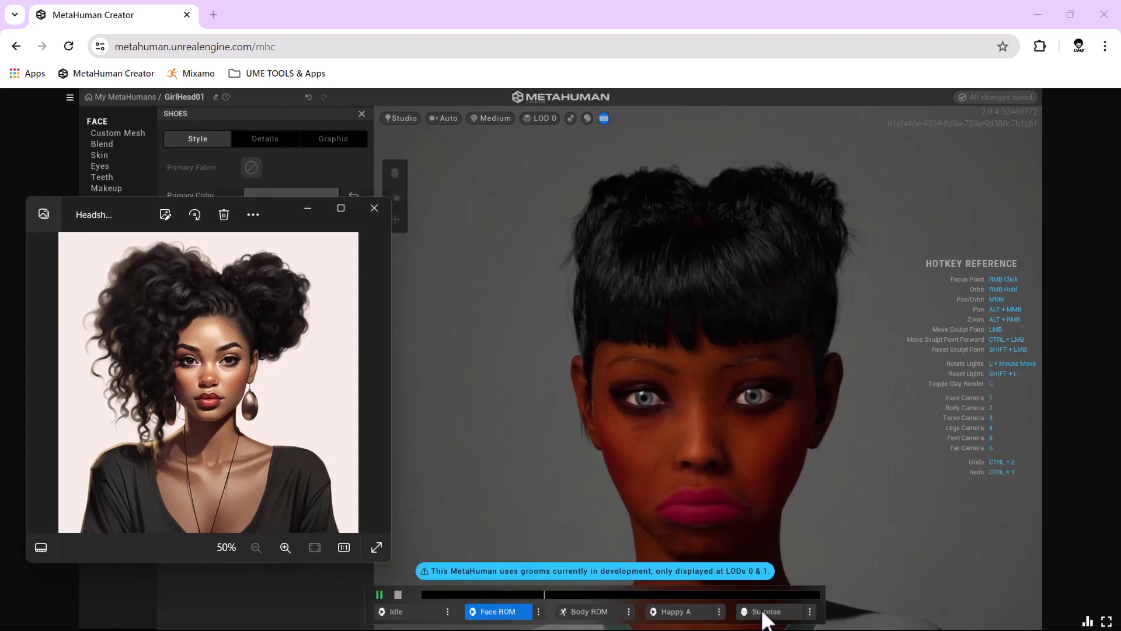
pyautogui.click(431, 612)
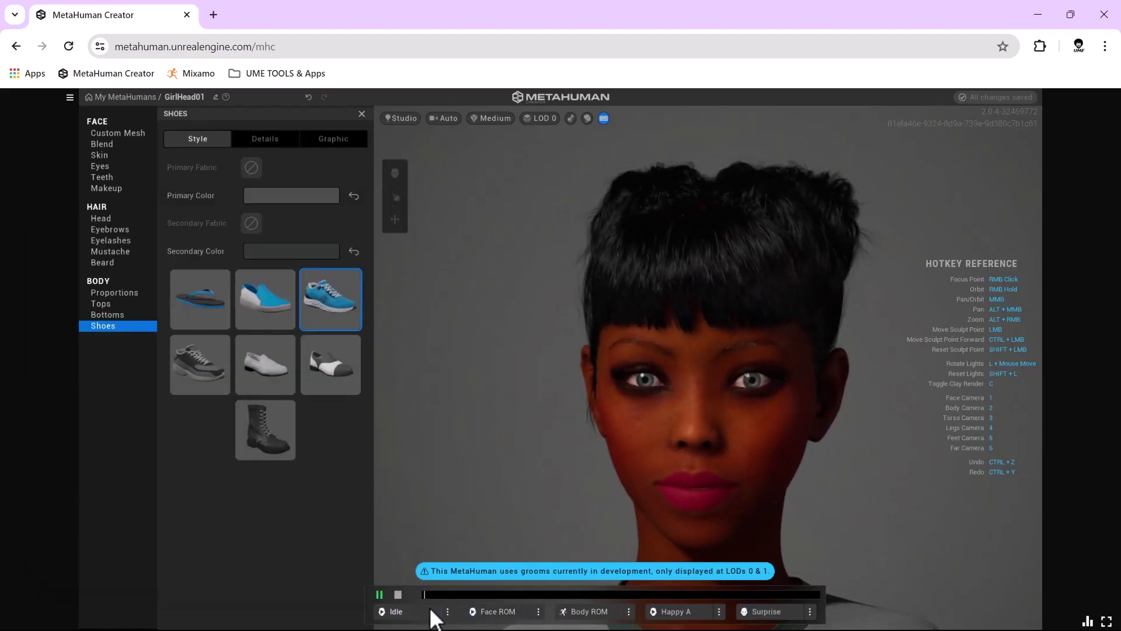
pyautogui.press('super')
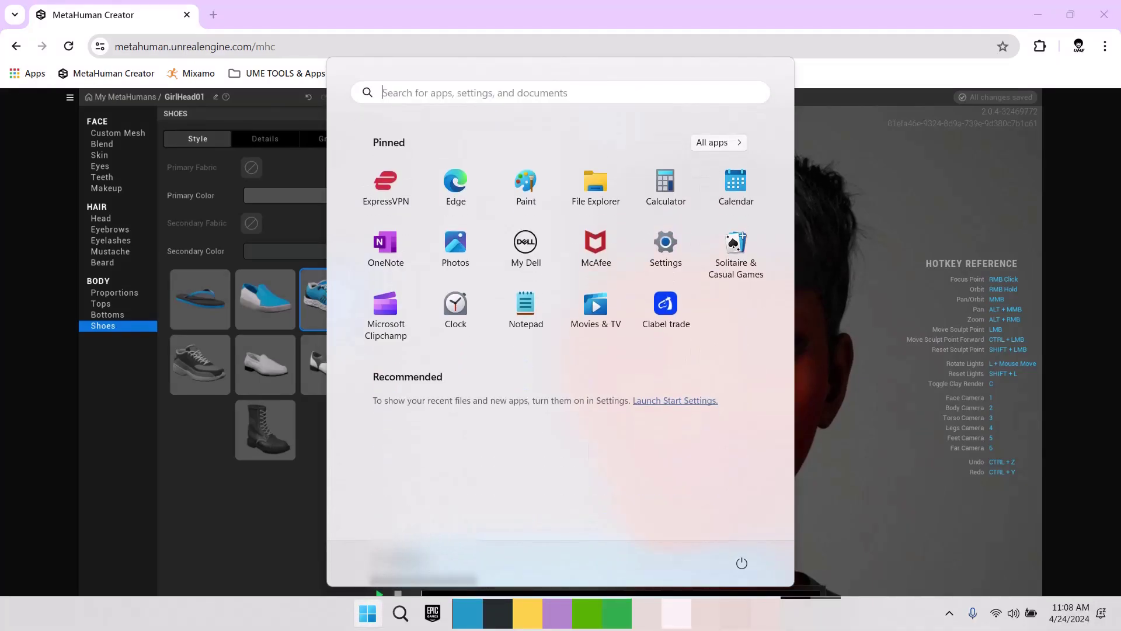
pyautogui.click(742, 617)
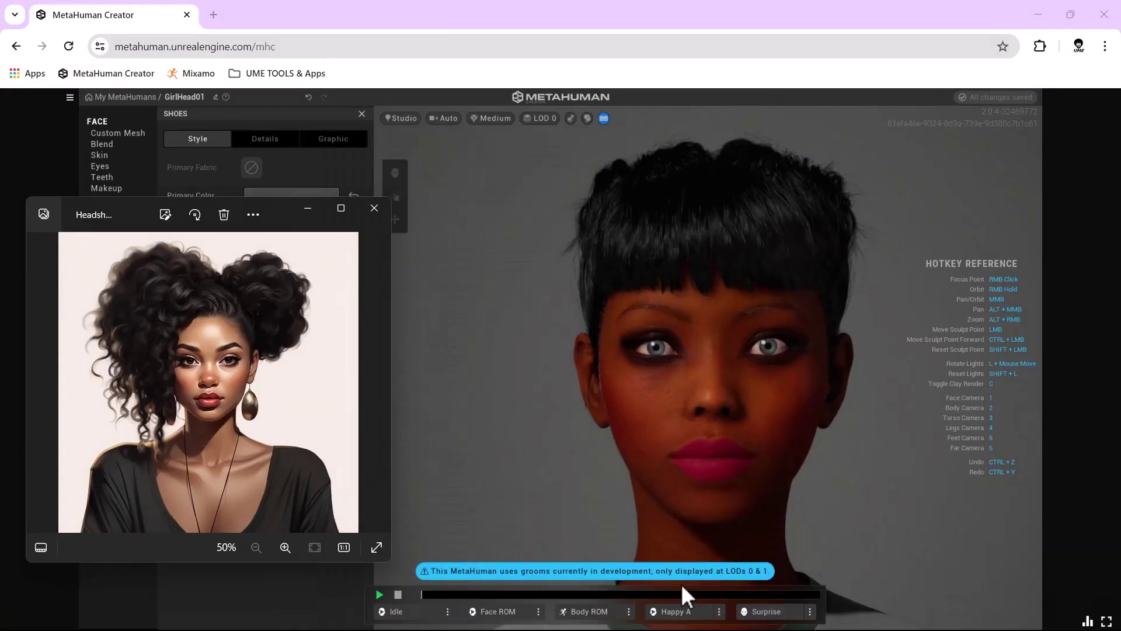